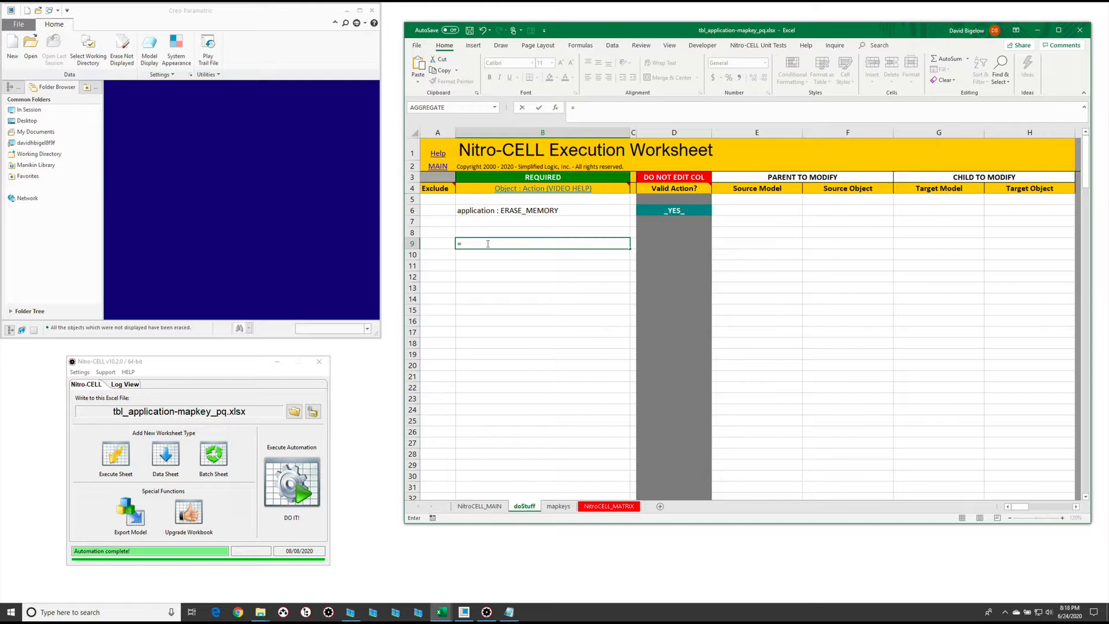
# - Enter the nc_command reference for worksheet : TABLE_CREATE as the action in B9 of the doStuff sheet
pyautogui.write('nc_command[')
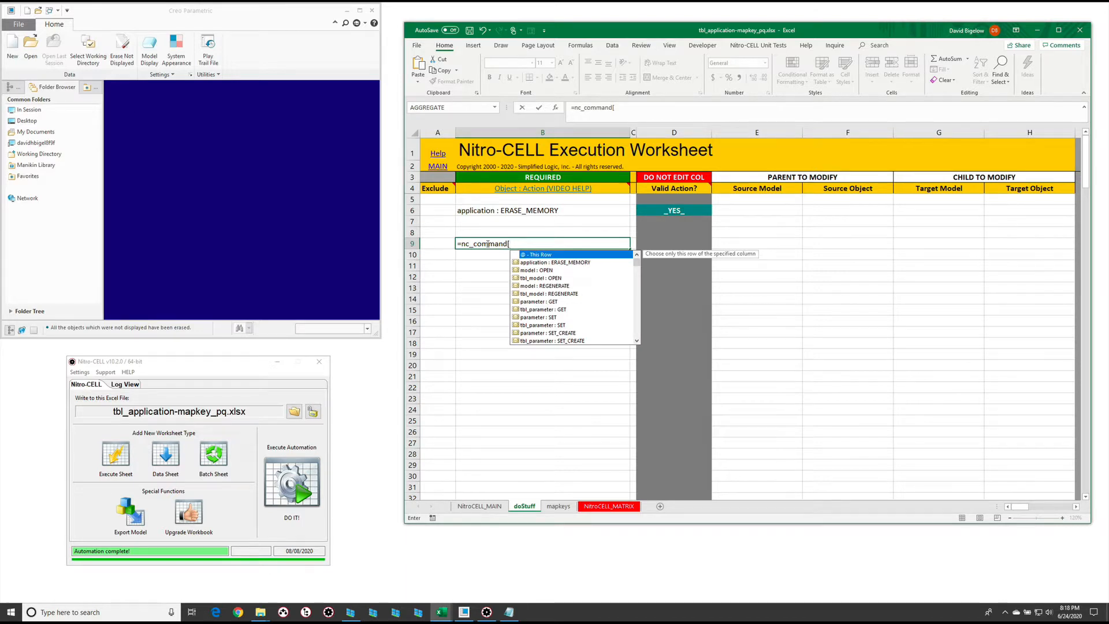
pyautogui.write('table')
pyautogui.press('Tab')
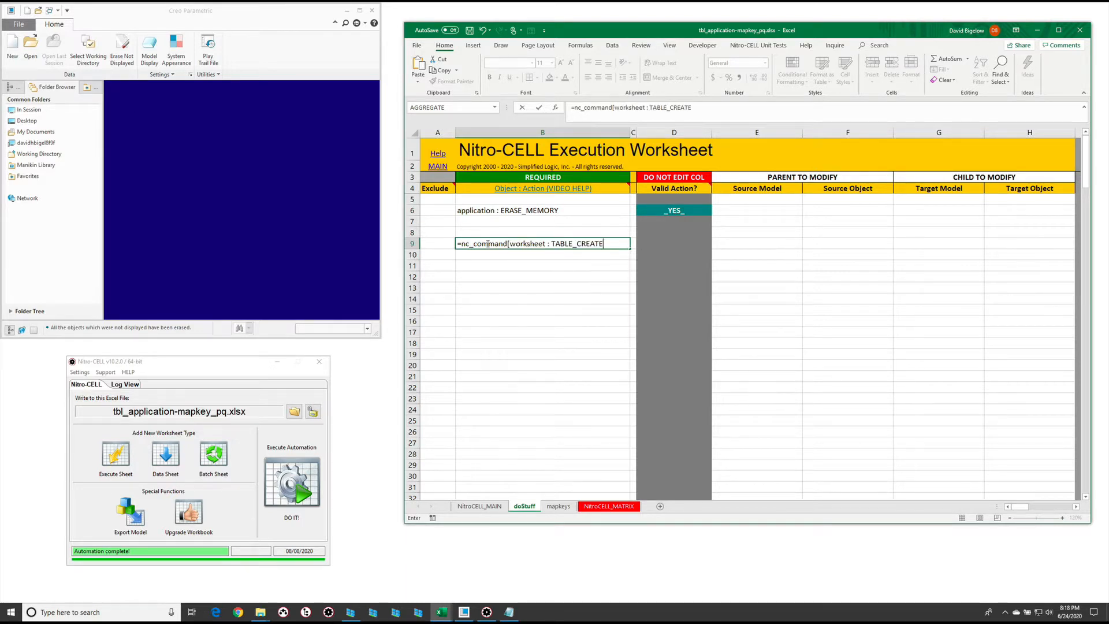
pyautogui.write(']')
pyautogui.press('Return')
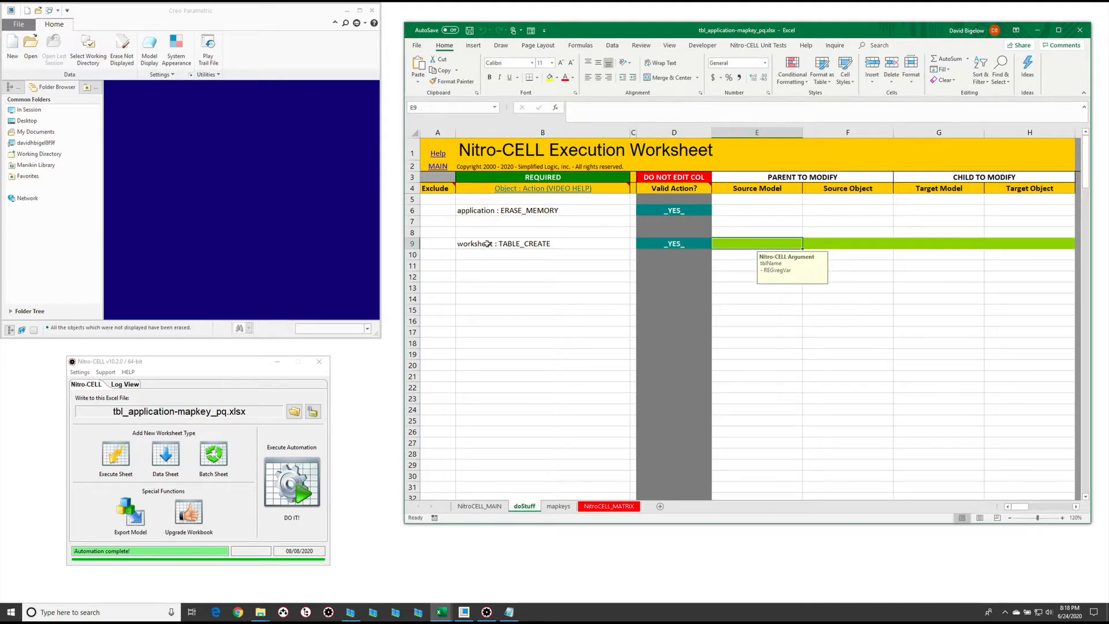
# - Fill in the TABLE_CREATE arguments in row 9 with table name myParts and target worksheet wowTab
pyautogui.write('myParts')
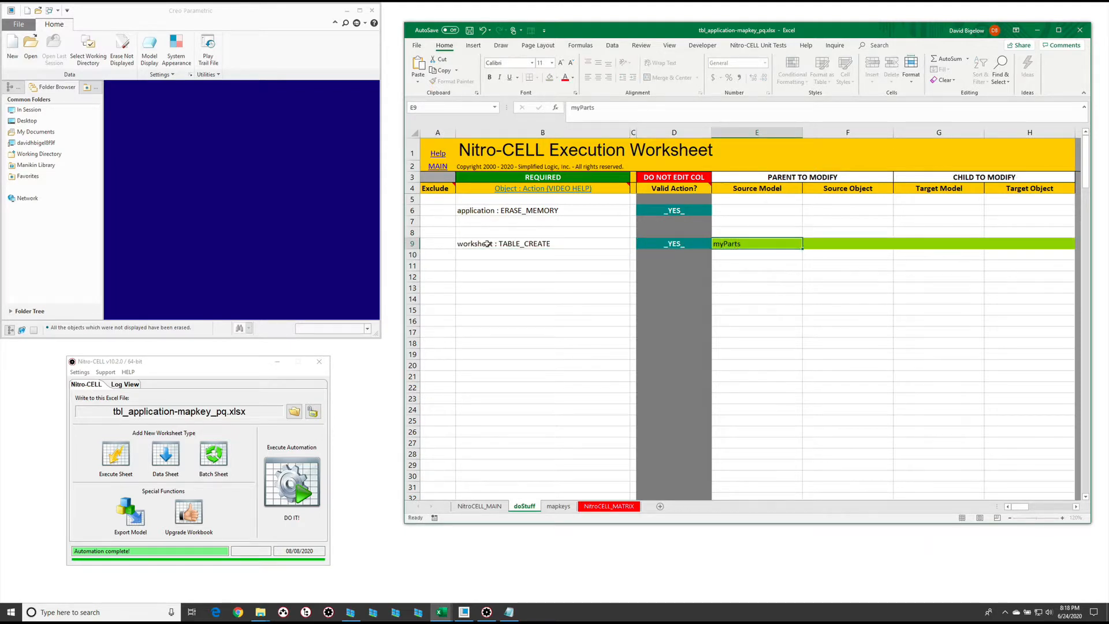
pyautogui.press('Tab')
pyautogui.press('Tab')
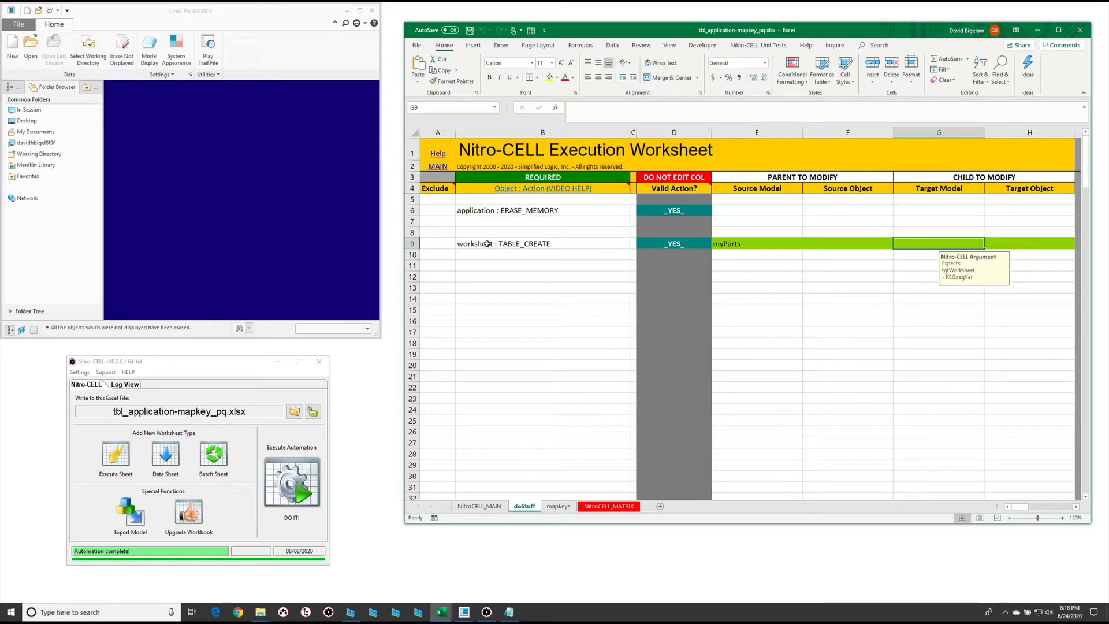
pyautogui.write('wowTab')
pyautogui.press('Return')
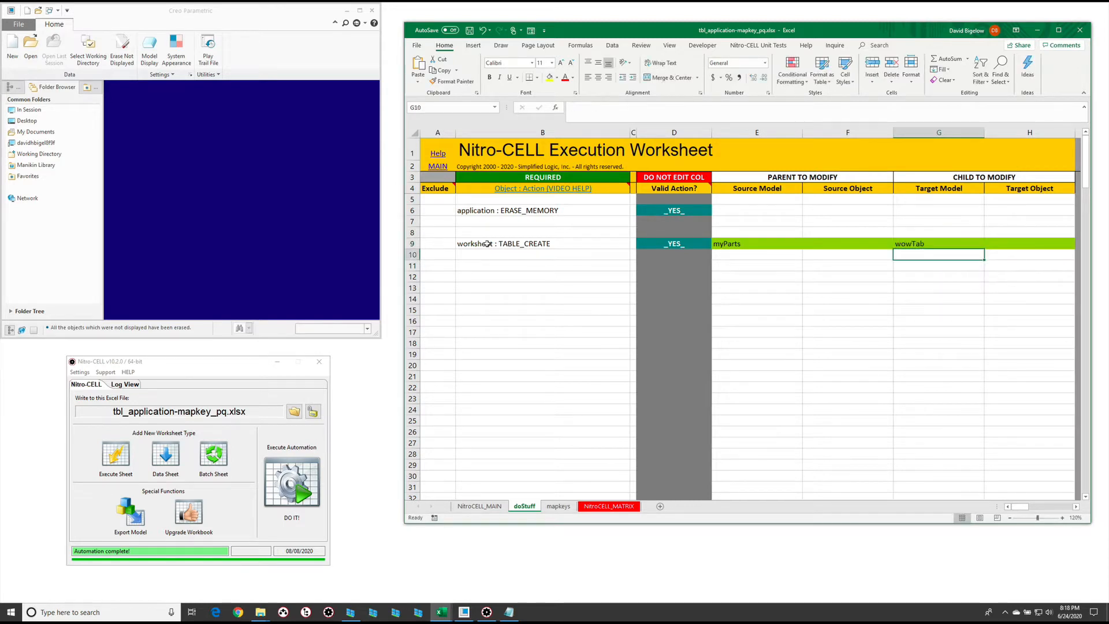
# - Enter the nc_command reference for tbl_application : LIST_FILES as the action in B11
pyautogui.click(504, 264)
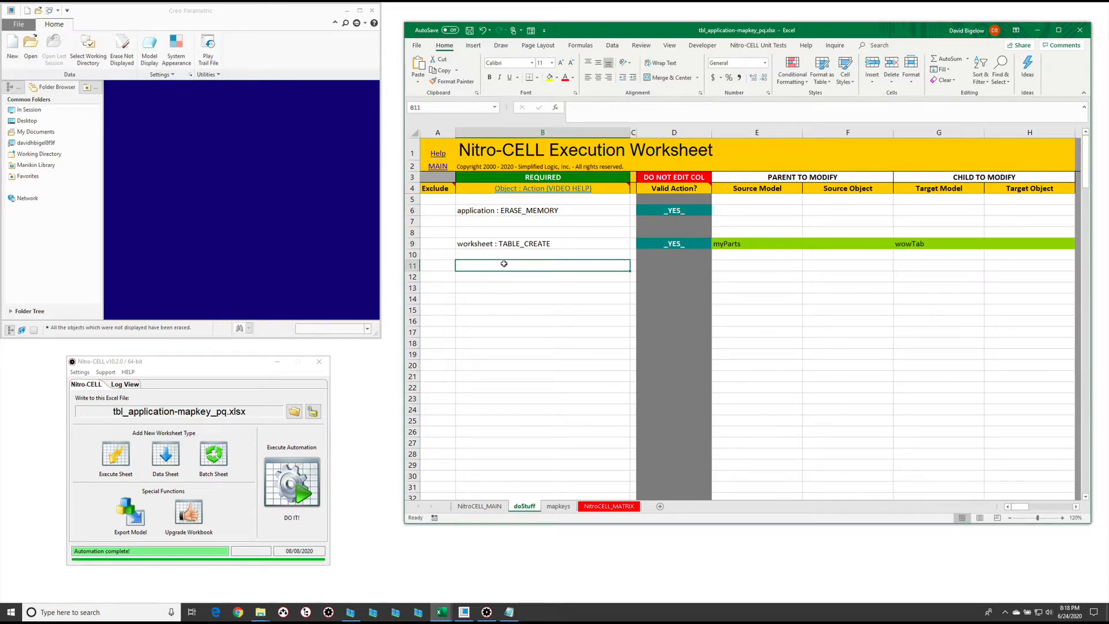
pyautogui.write('=nc_command[list_file')
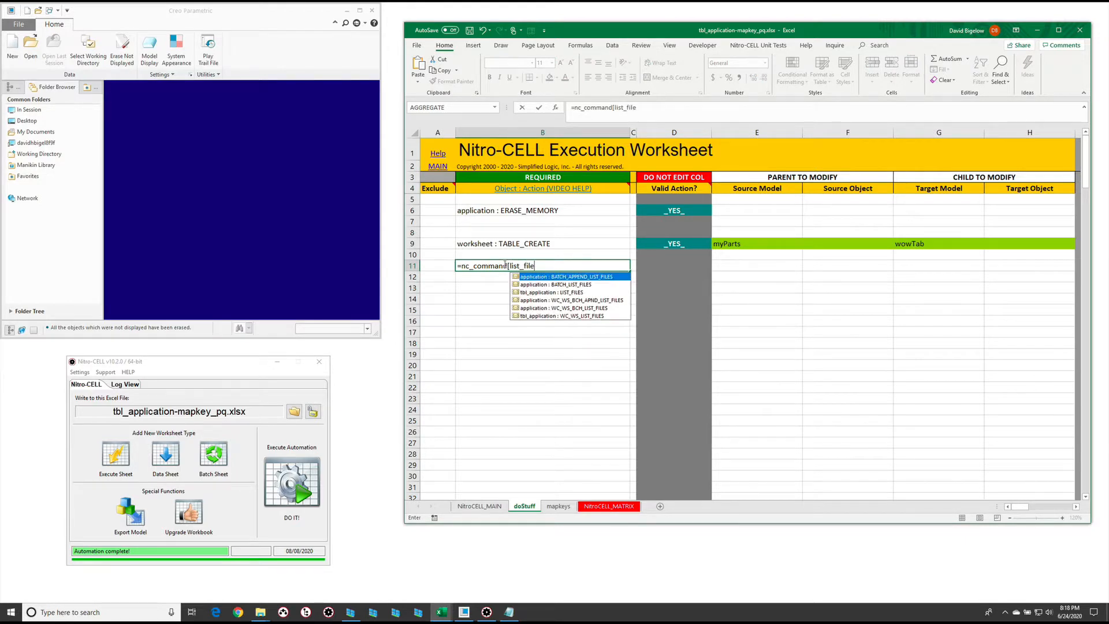
pyautogui.press('Down')
pyautogui.press('Down')
pyautogui.press('Tab')
pyautogui.press('Return')
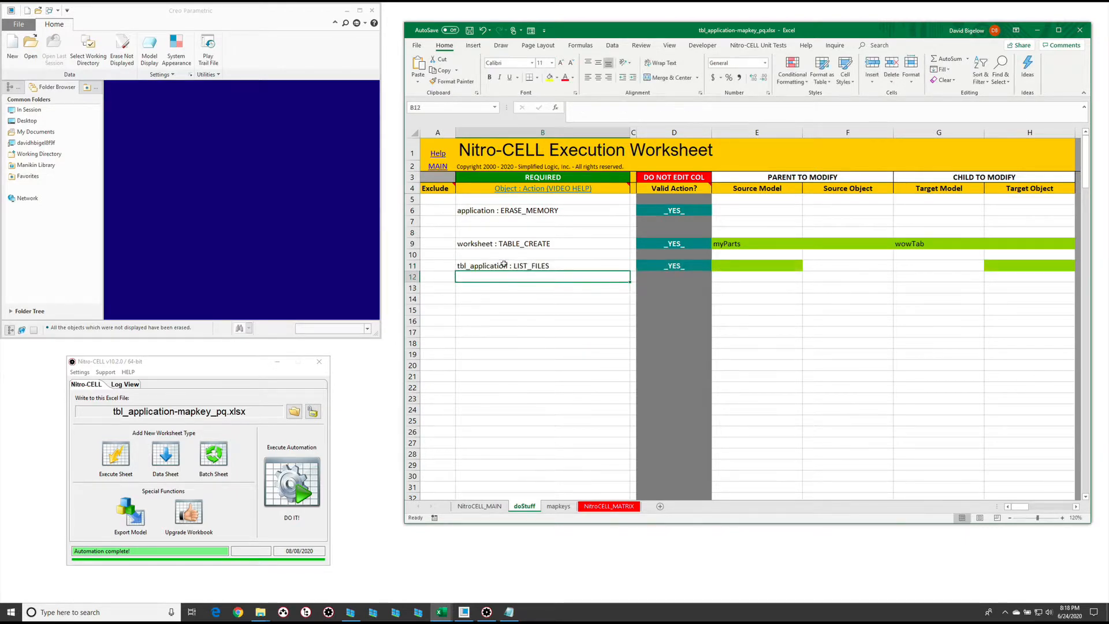
# - Fill in the LIST_FILES arguments in row 11 with file filter *A*.prt as source model and myParts as target object
pyautogui.press('Up')
pyautogui.press('Right')
pyautogui.press('Right')
pyautogui.press('Right')
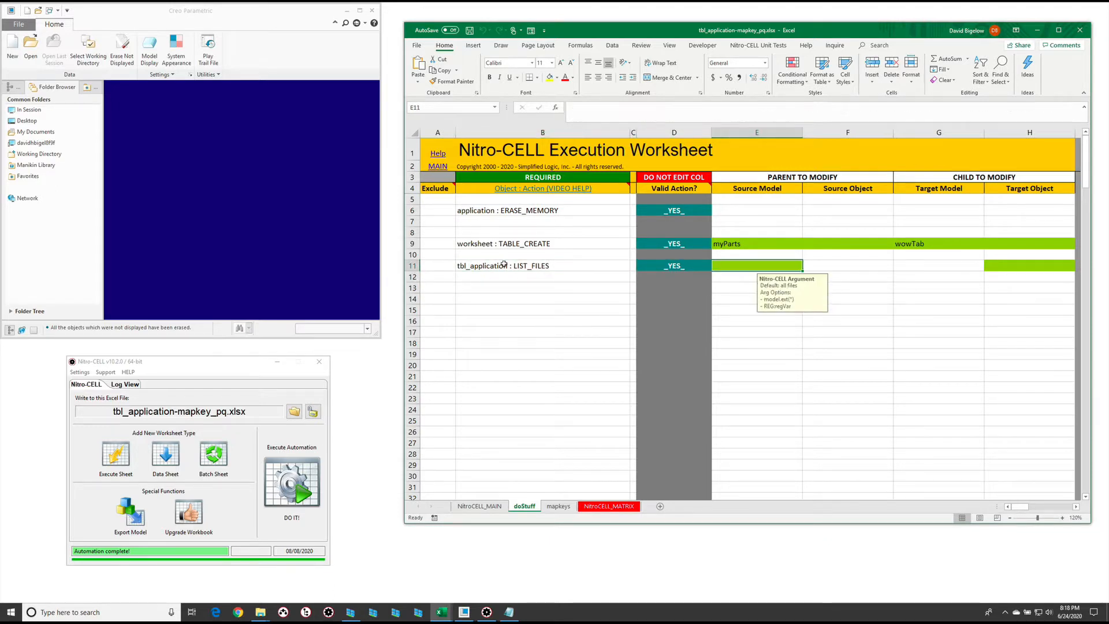
pyautogui.write('*')
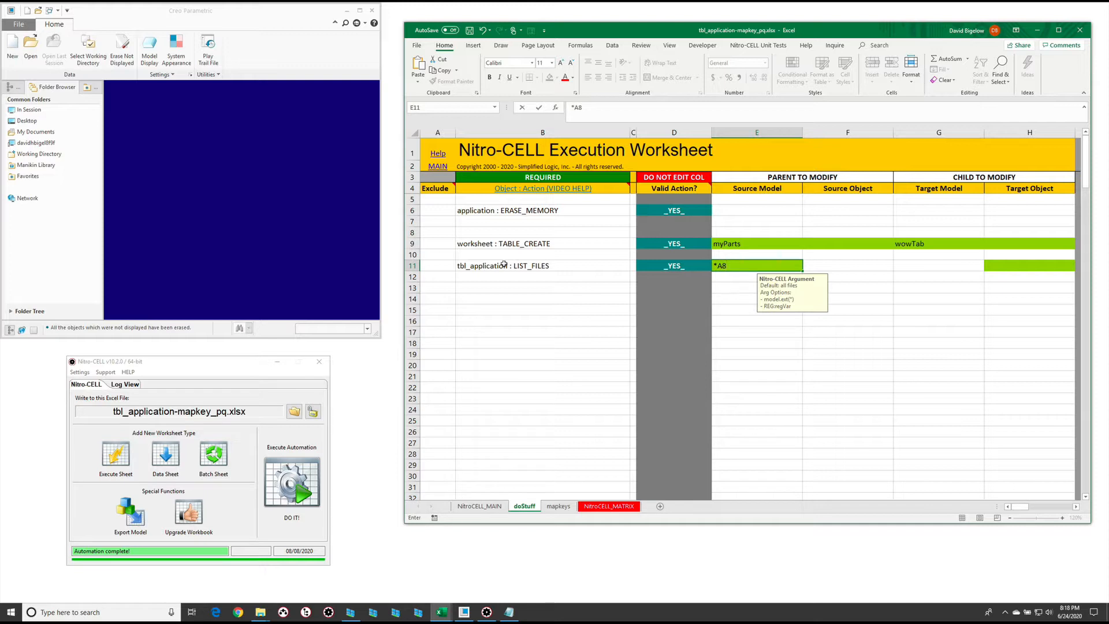
pyautogui.write('A*.prt')
pyautogui.press('Right')
pyautogui.press('Right')
pyautogui.press('Right')
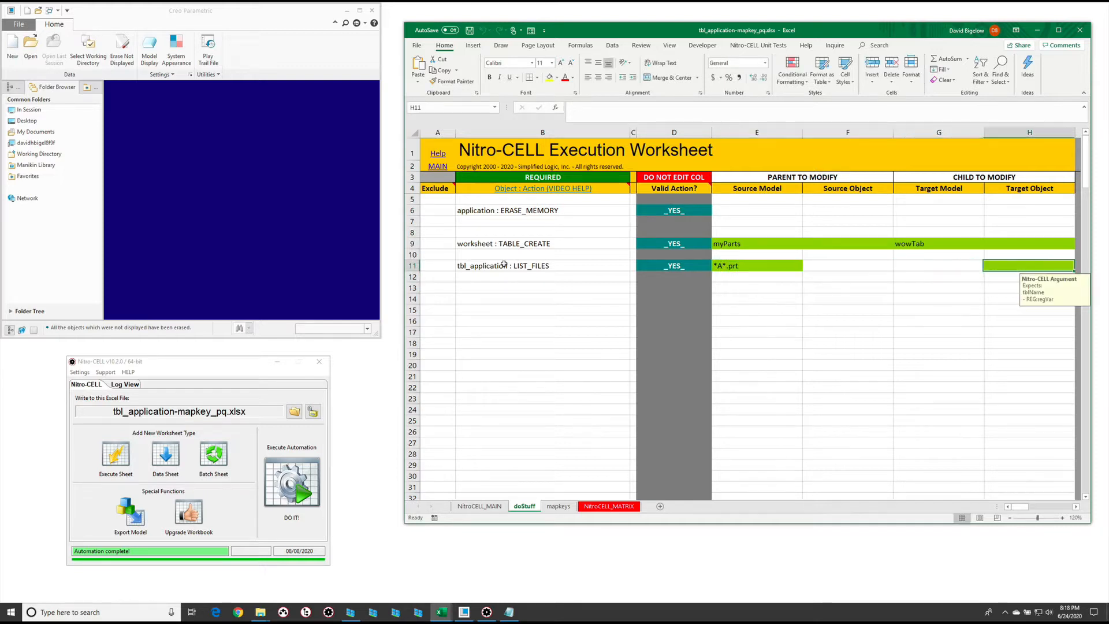
pyautogui.write('myParts')
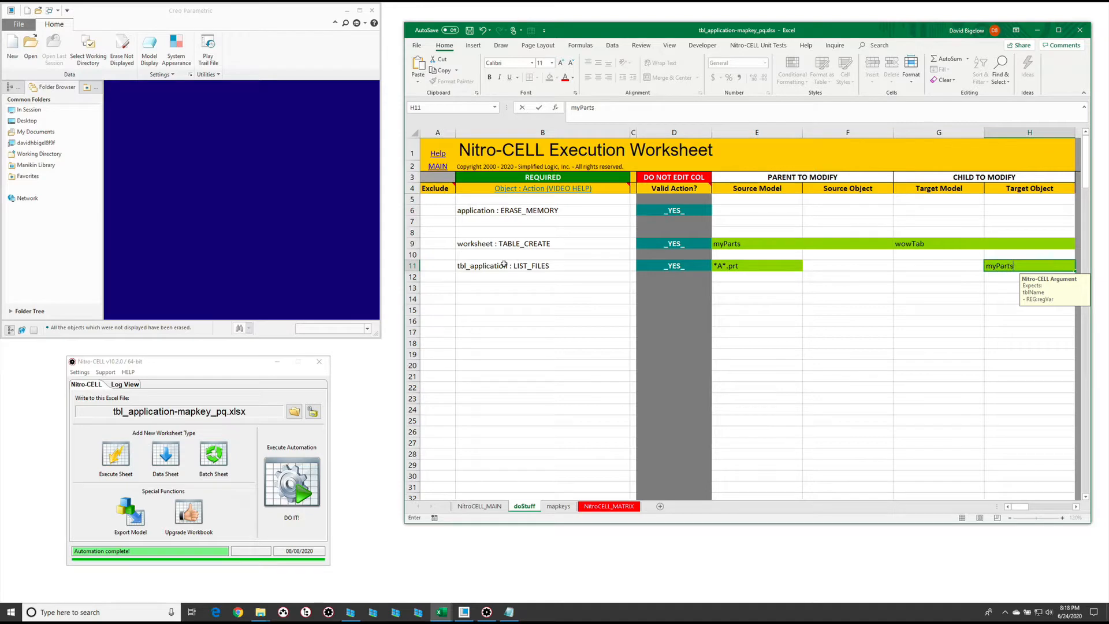
pyautogui.press('Return')
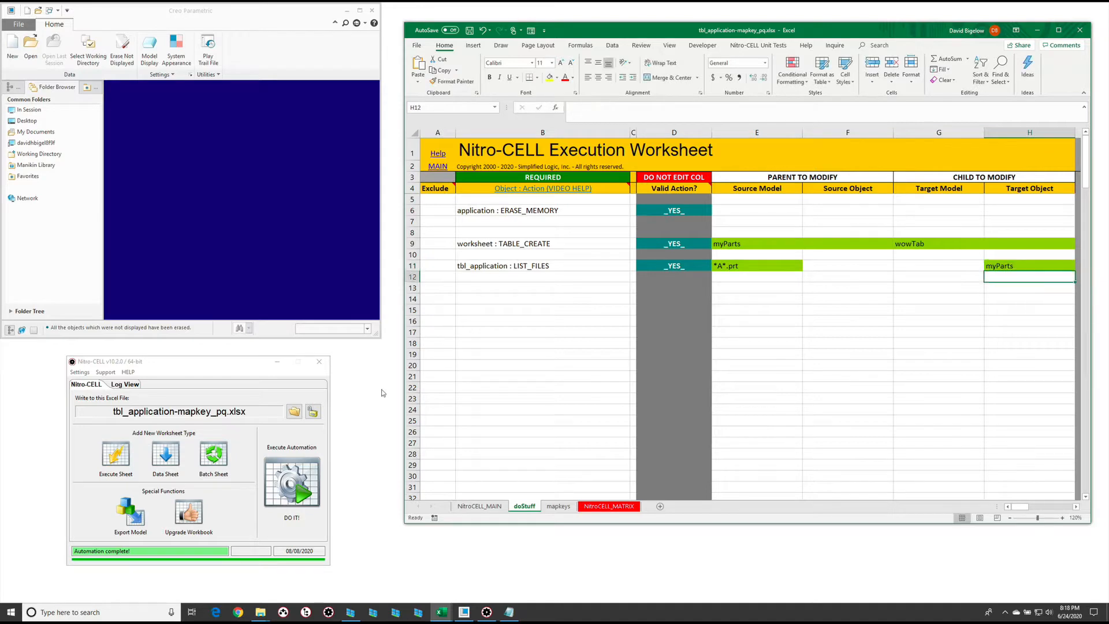
# - Execute the Nitro-CELL automation on the workbook and fit columns A and B of the wowTab sheet to their contents
pyautogui.click(292, 483)
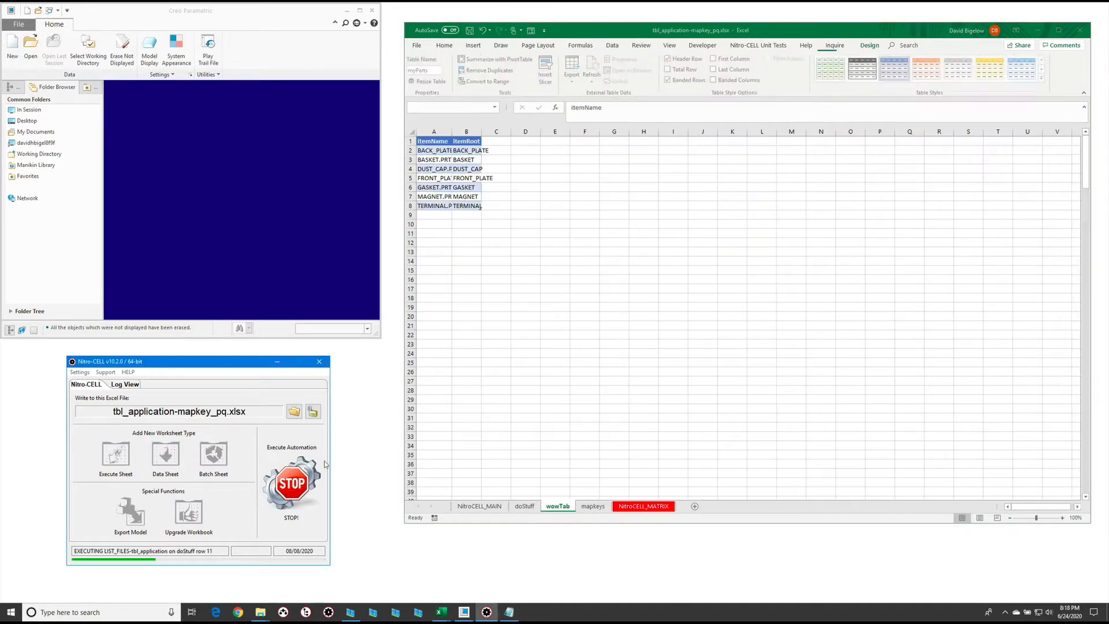
pyautogui.click(557, 506)
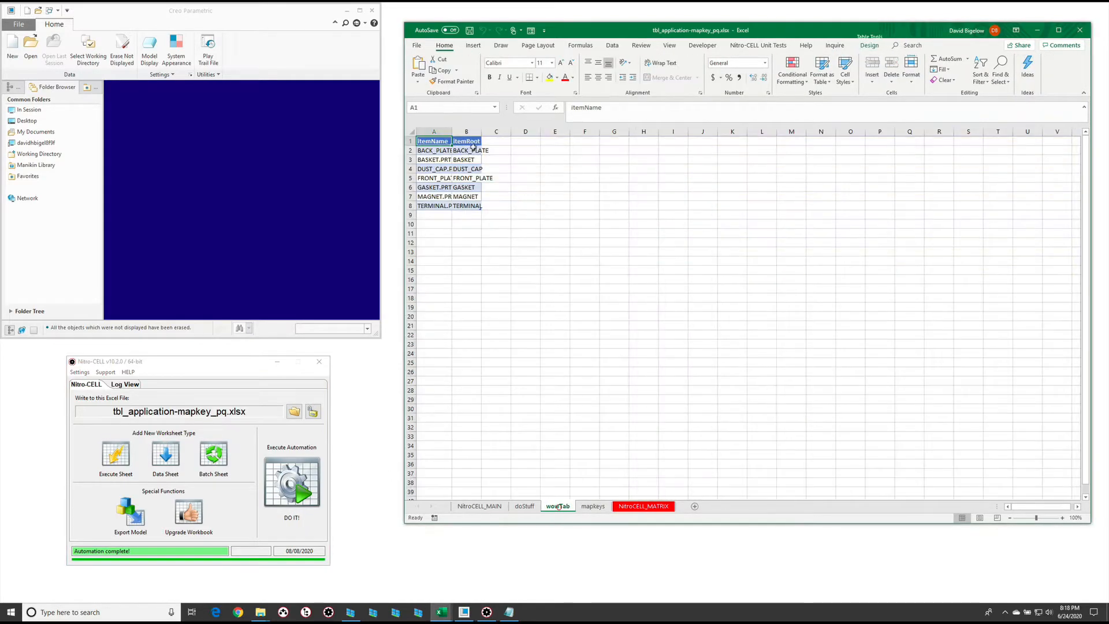
pyautogui.click(434, 132)
pyautogui.doubleClick(452, 132)
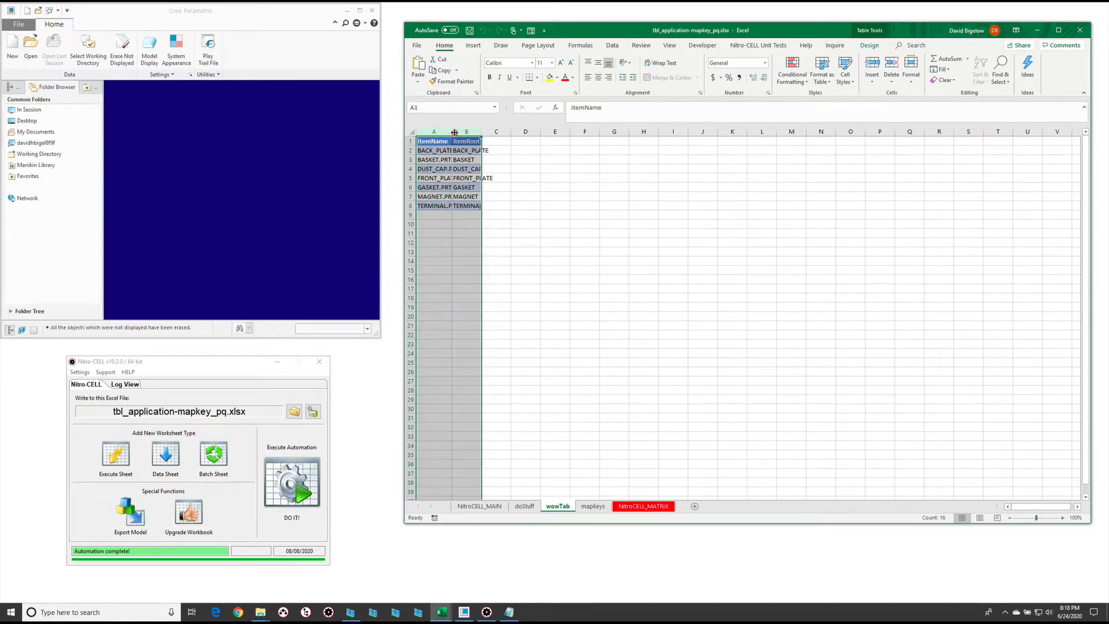
pyautogui.moveTo(444, 131); pyautogui.dragTo(494, 131)
pyautogui.click(474, 231)
# - Switch to Creo Parametric and check which models are in session through its file open dialog, without opening any
pyautogui.click(269, 205)
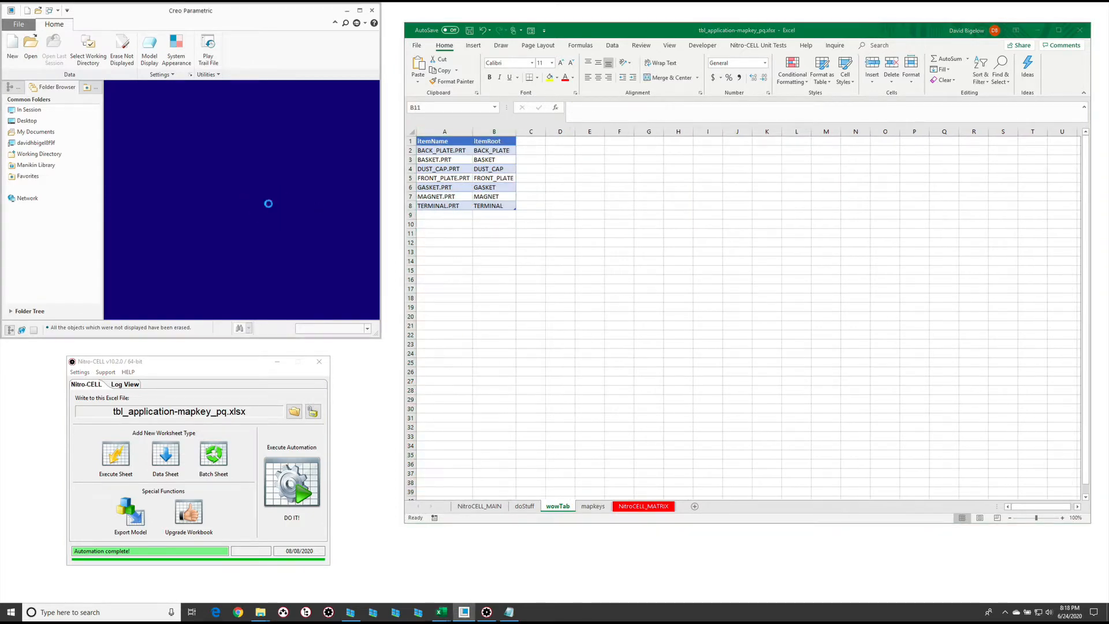
pyautogui.hotkey('ctrl', 'o')
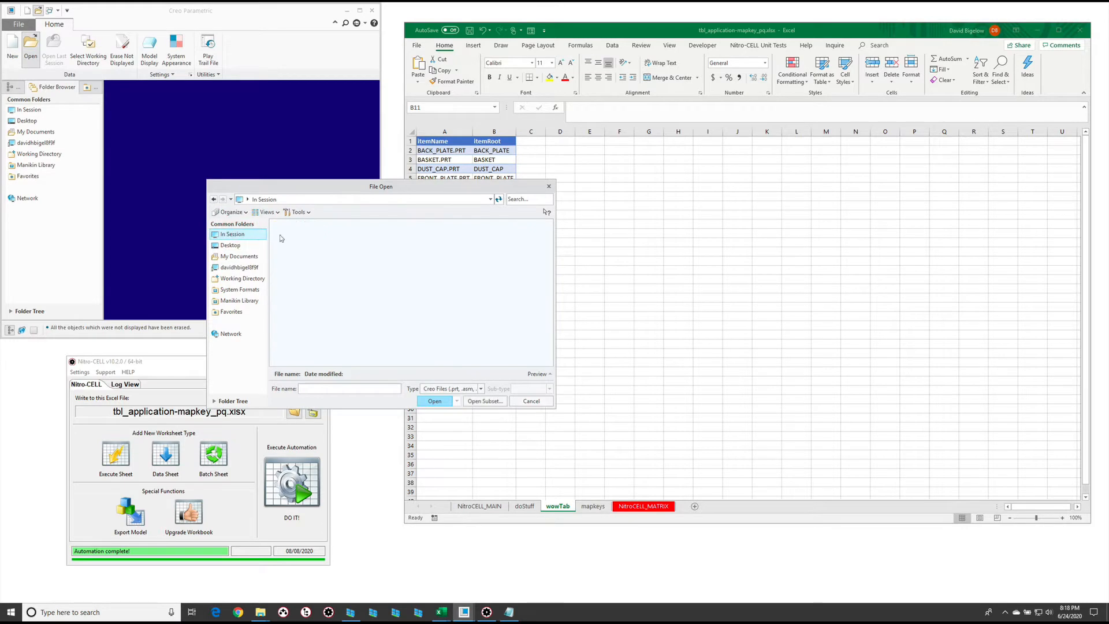
pyautogui.press('Escape')
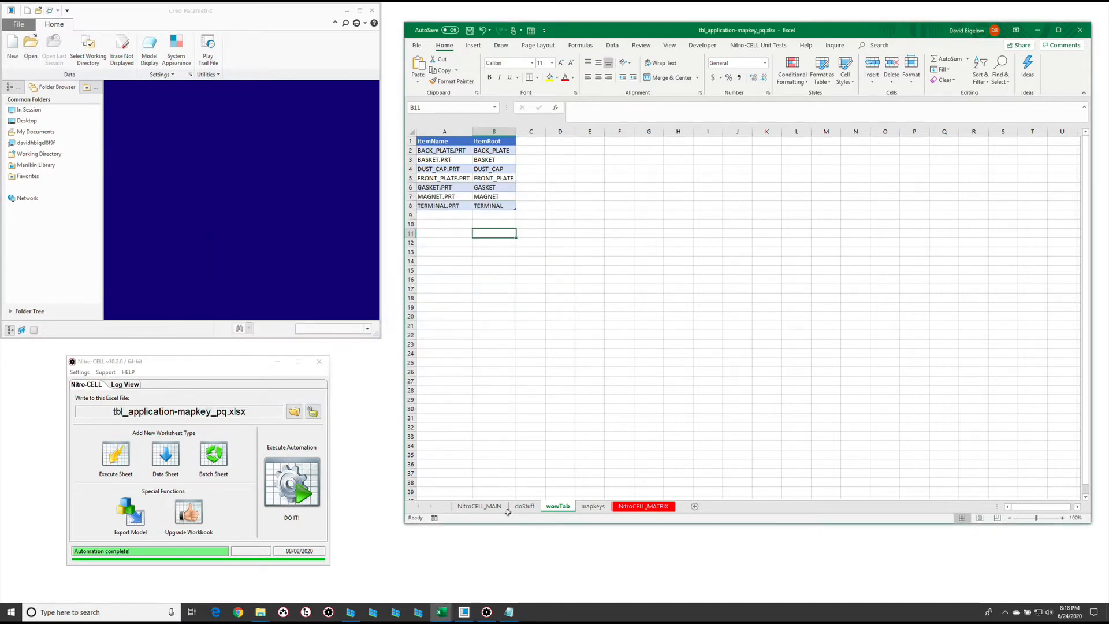
# - Review the doStuff commands in Excel and examine the mapkeys sheet's table name, mapkey name and mapkey sequence
pyautogui.click(524, 506)
pyautogui.click(517, 307)
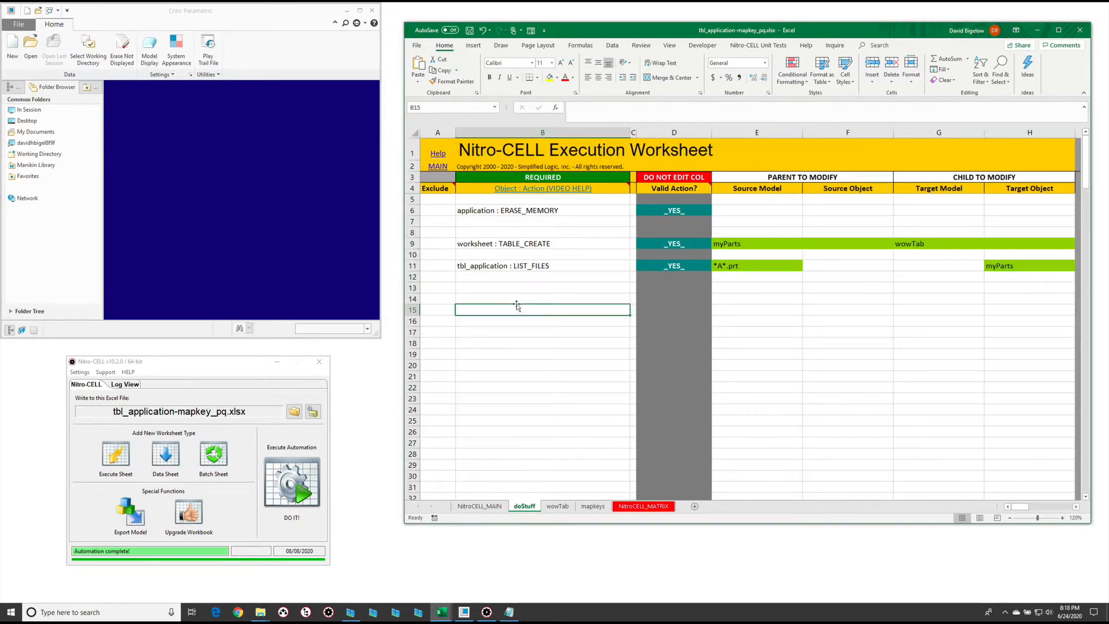
pyautogui.click(528, 296)
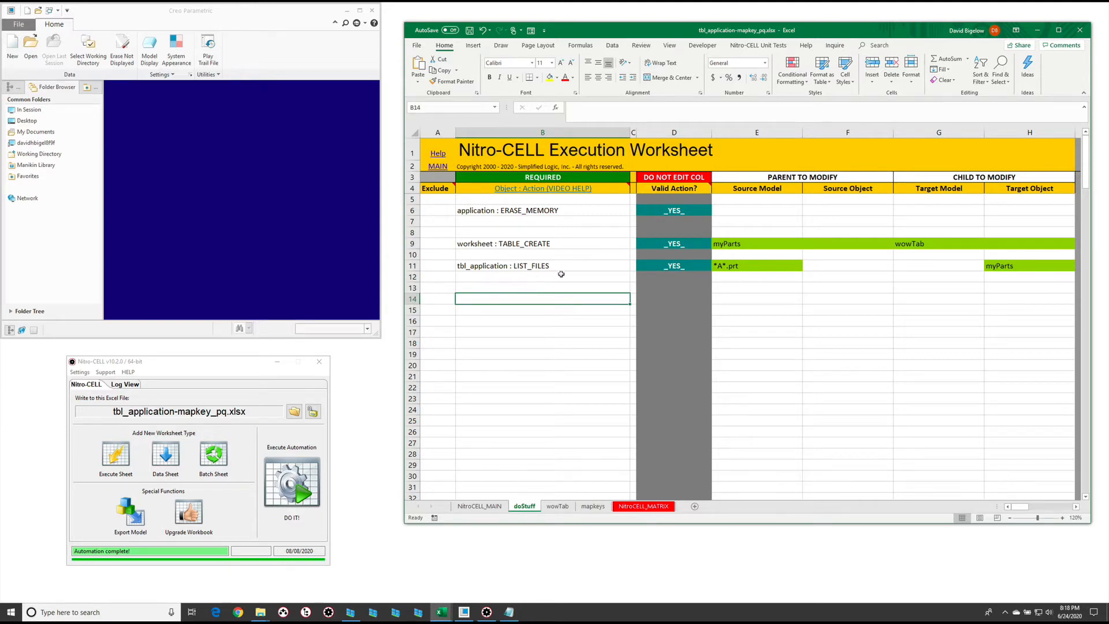
pyautogui.click(558, 506)
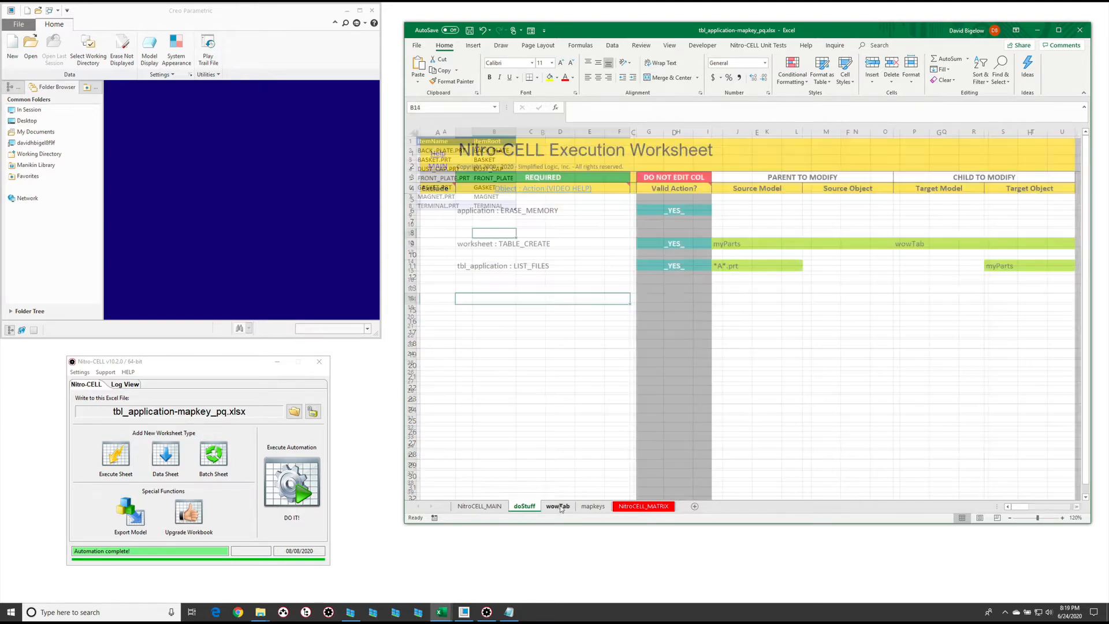
pyautogui.click(593, 506)
pyautogui.click(572, 200)
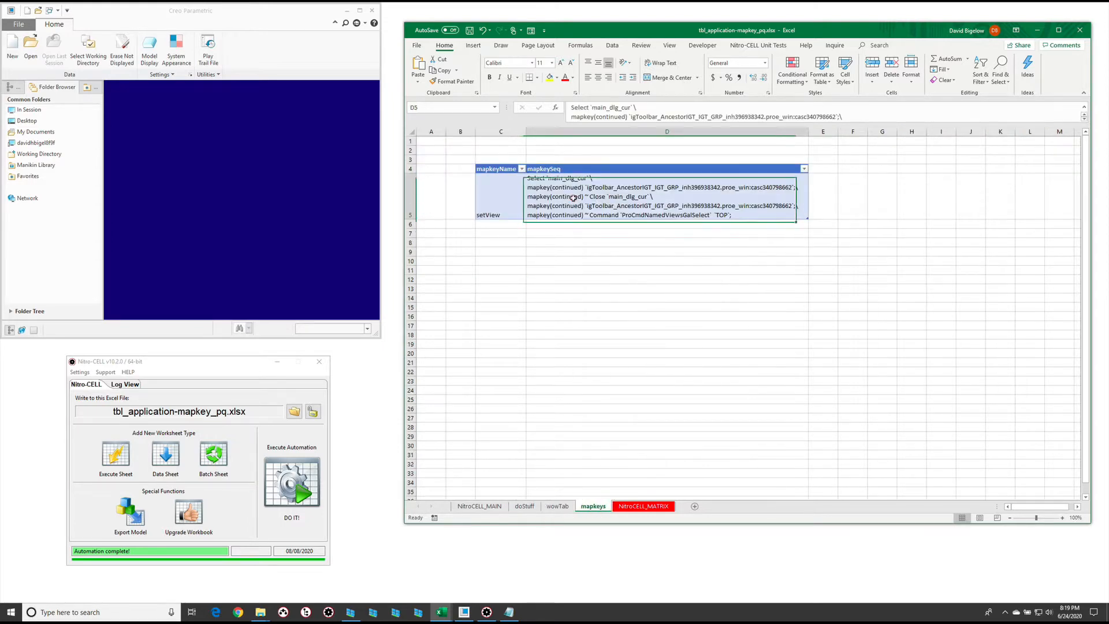
pyautogui.click(869, 45)
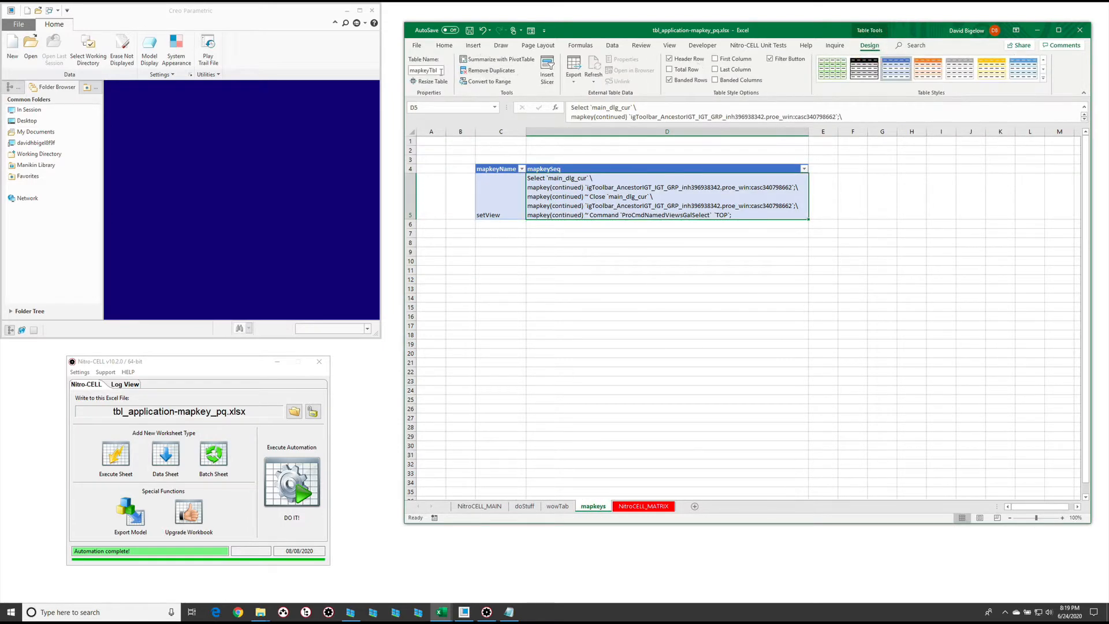
pyautogui.click(569, 204)
pyautogui.click(494, 214)
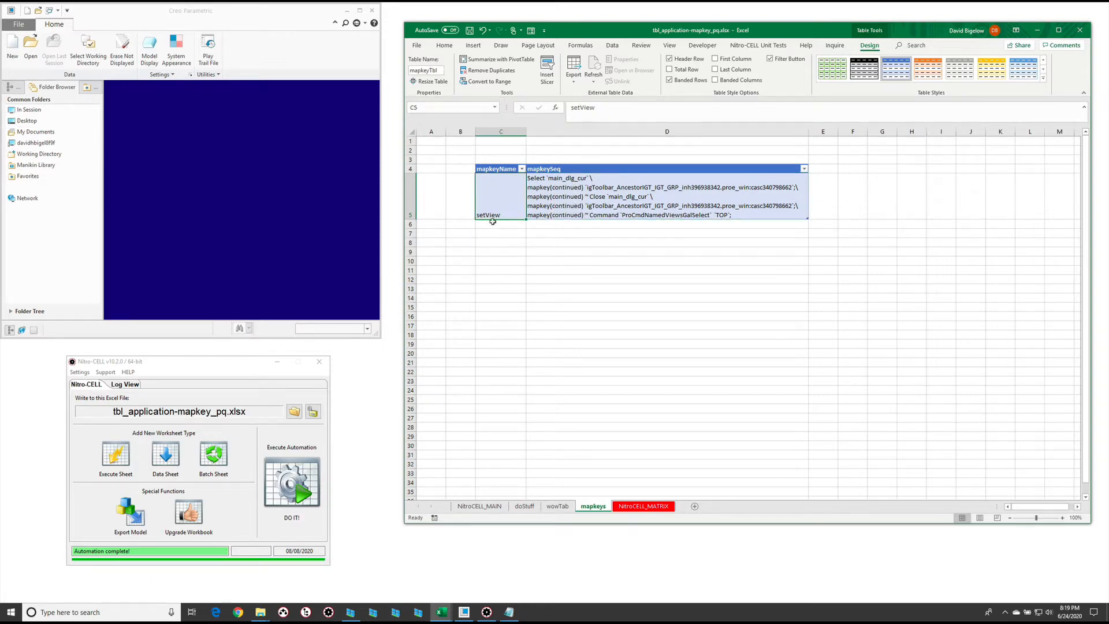
pyautogui.click(581, 188)
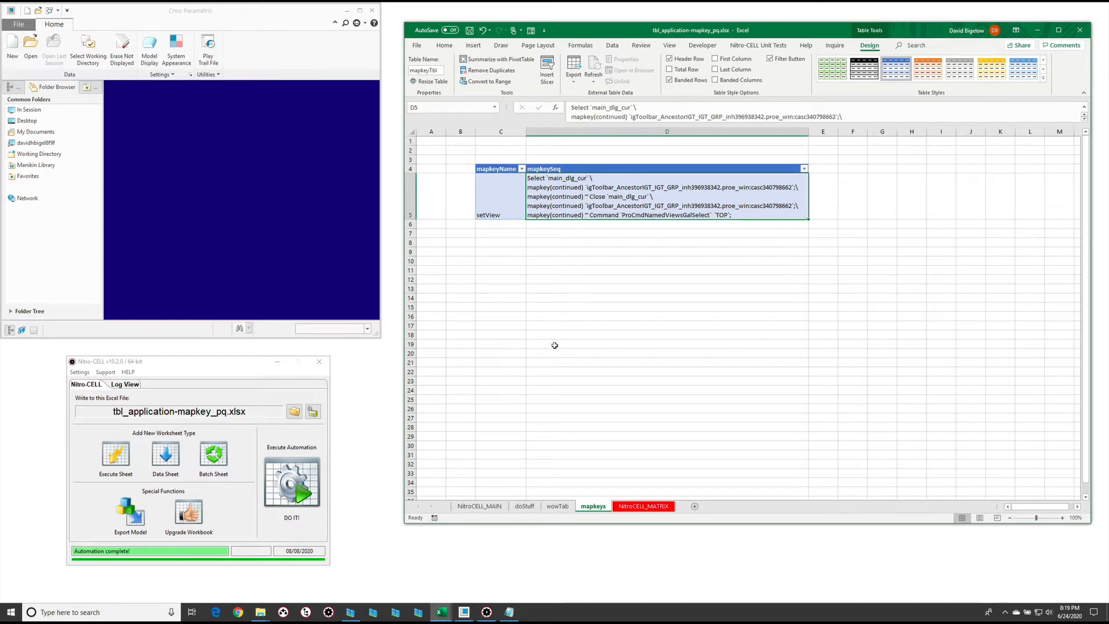
# - Show the workbook's queries and connections, and create a Power Query from the myParts table on wowTab
pyautogui.click(558, 508)
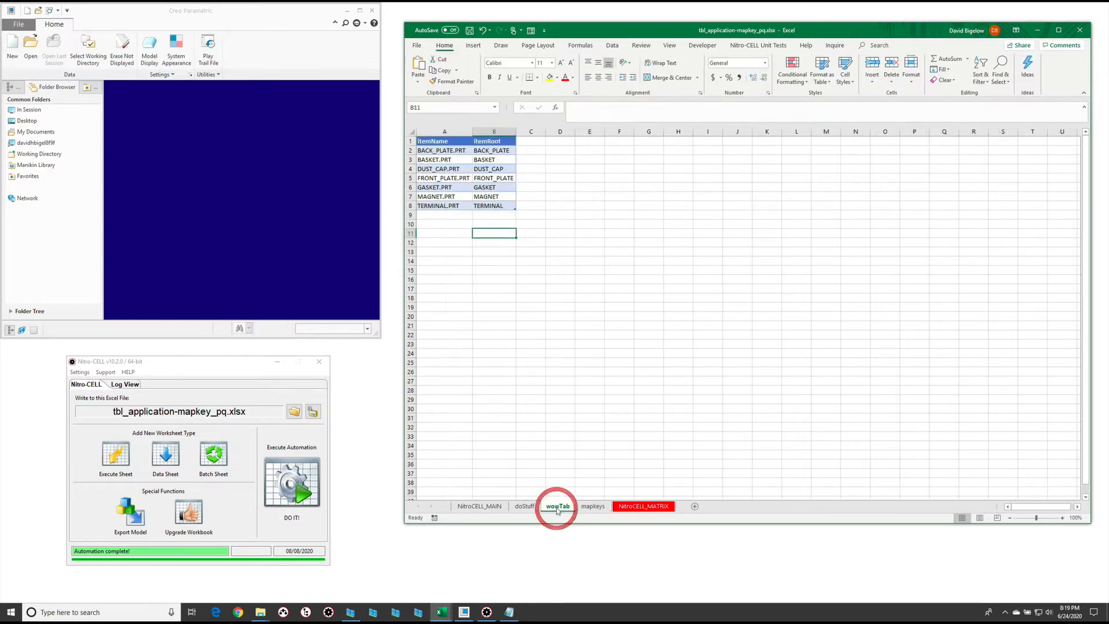
pyautogui.click(611, 45)
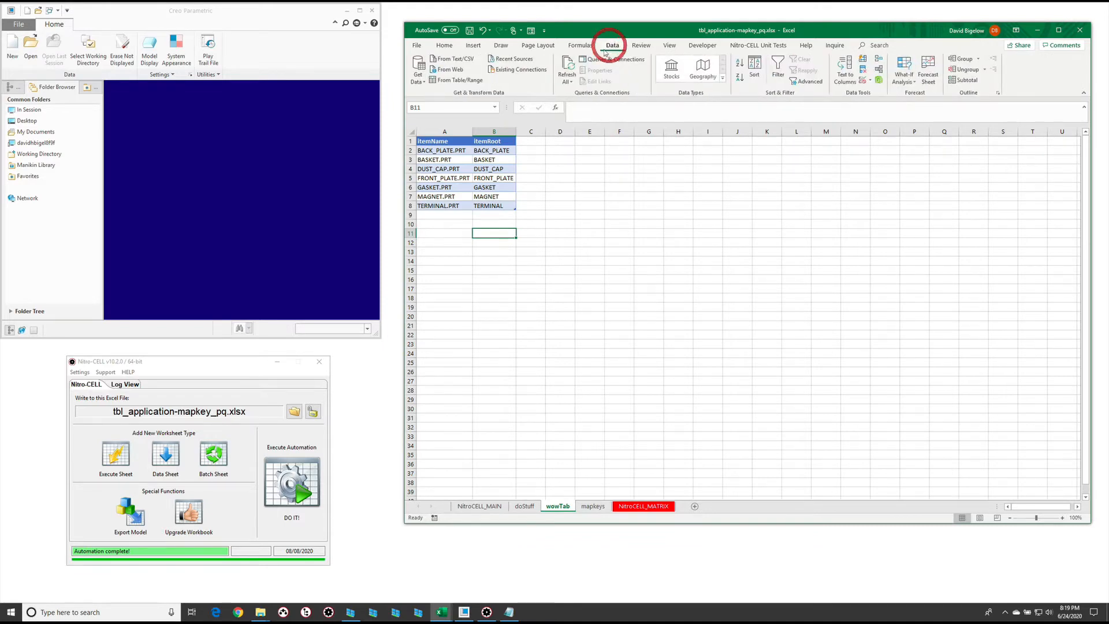
pyautogui.click(612, 59)
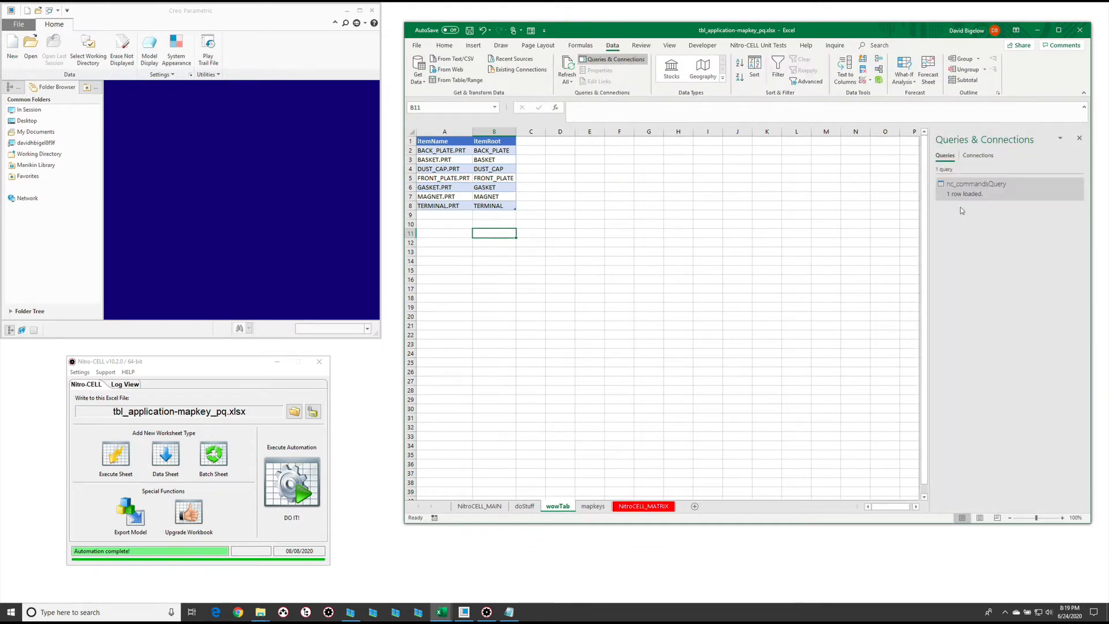
pyautogui.click(434, 168)
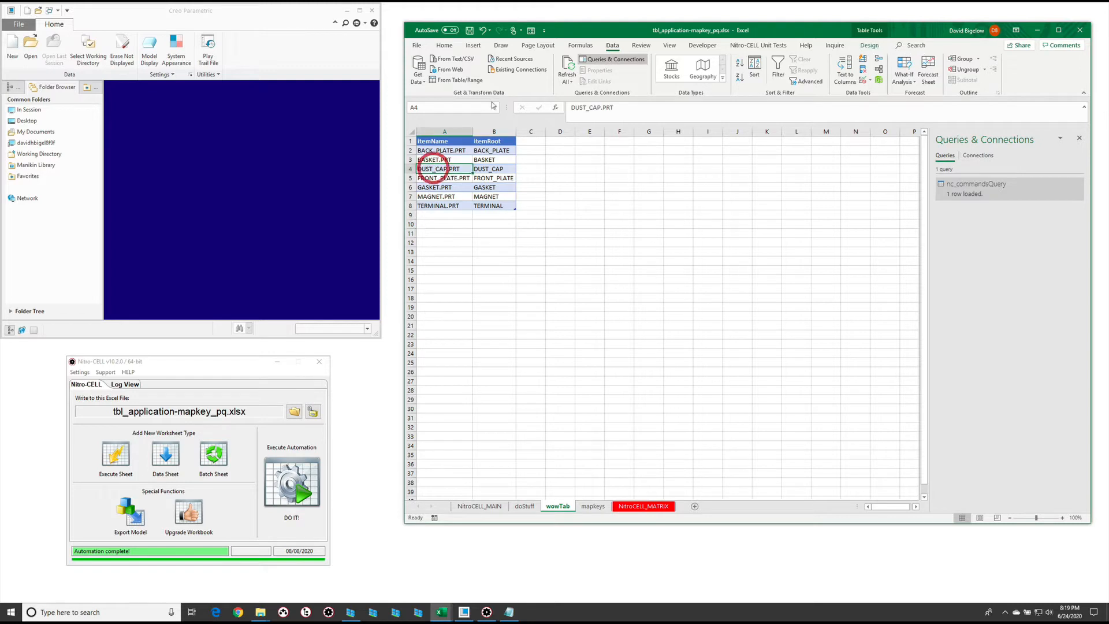
pyautogui.click(449, 82)
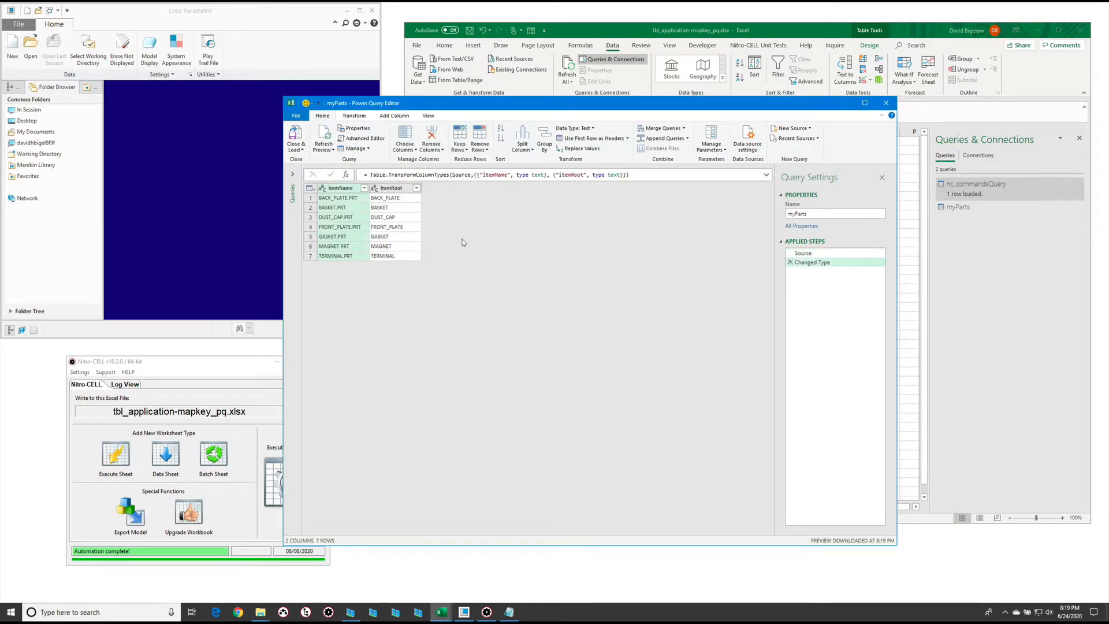
# - Close and load the myParts query as Only Create Connection
pyautogui.click(296, 148)
pyautogui.click(318, 160)
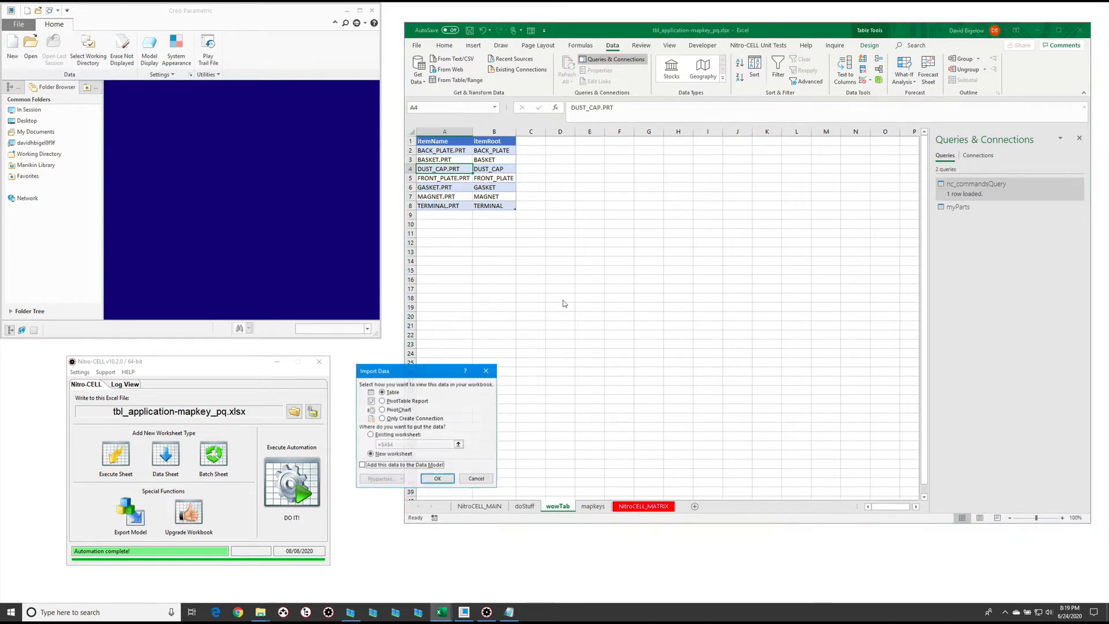
pyautogui.click(419, 418)
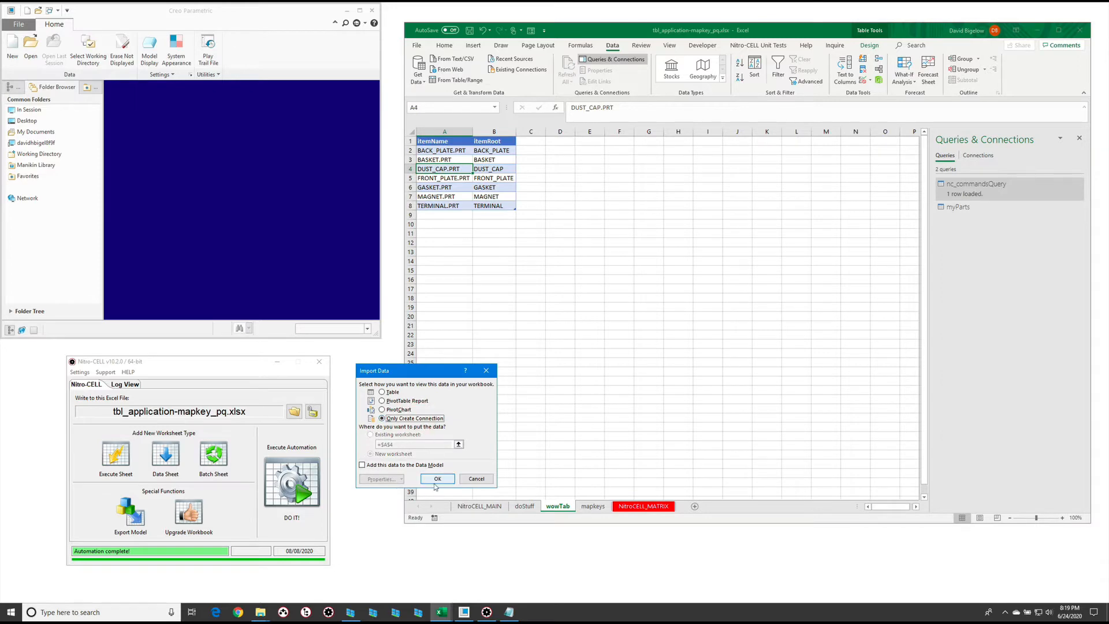
pyautogui.click(437, 479)
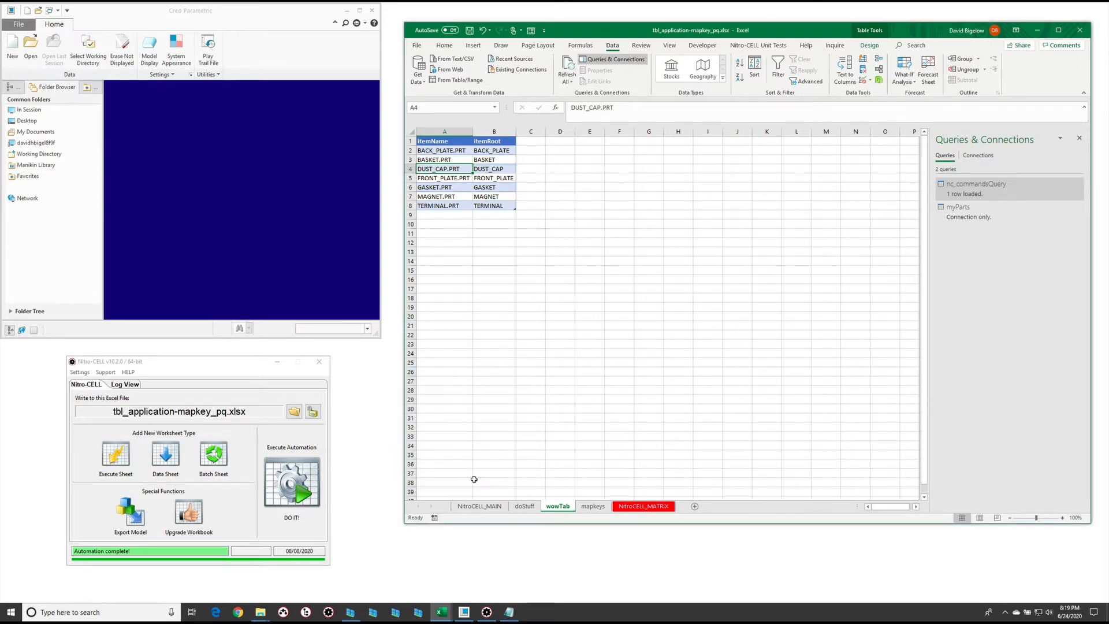
# - Create a Power Query from the mapkeyTbl table on the mapkeys sheet and load it as Only Create Connection
pyautogui.click(593, 506)
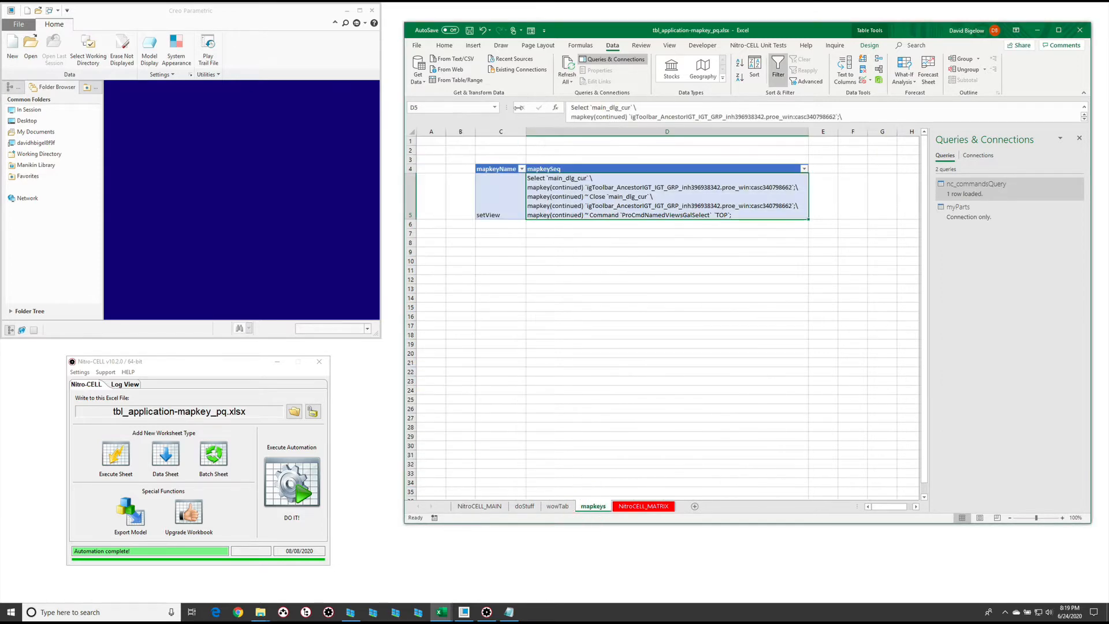
pyautogui.click(568, 186)
pyautogui.click(456, 80)
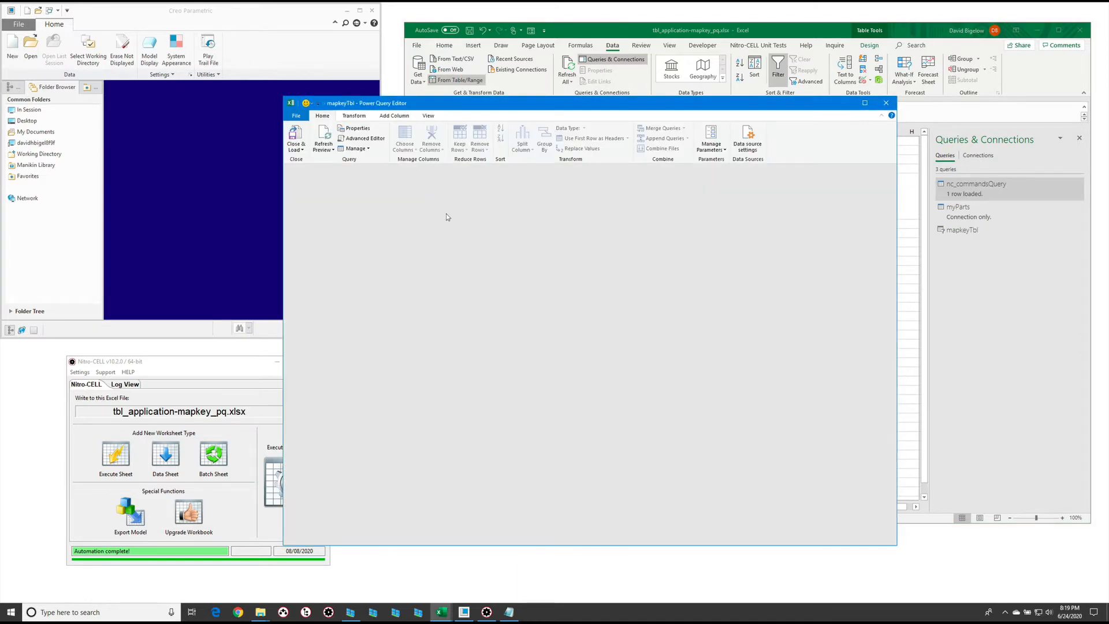
pyautogui.click(302, 149)
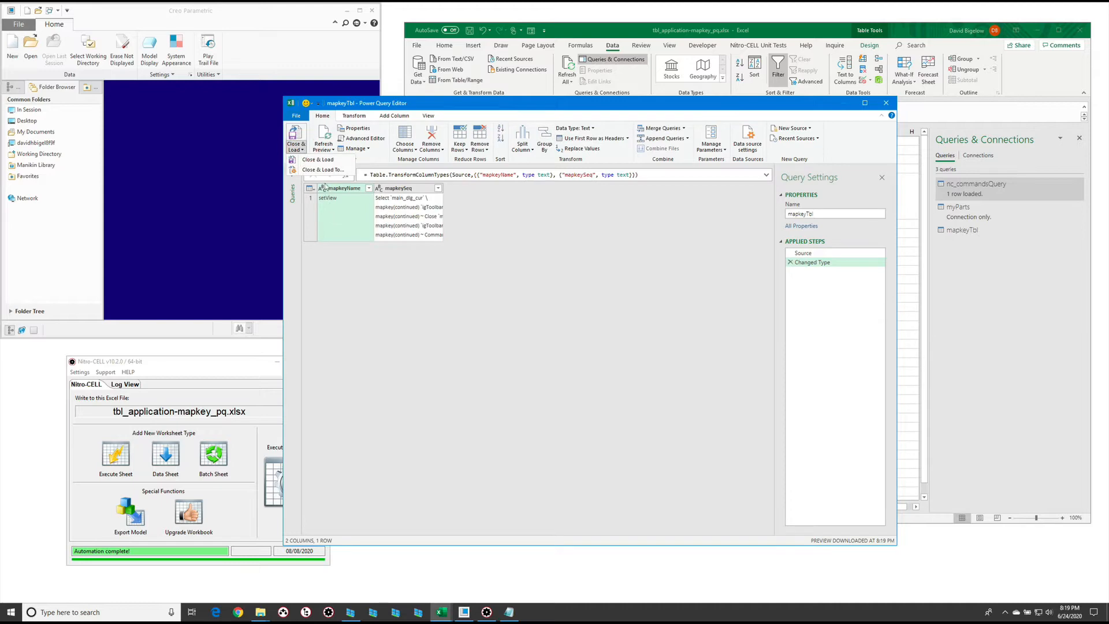
pyautogui.click(318, 159)
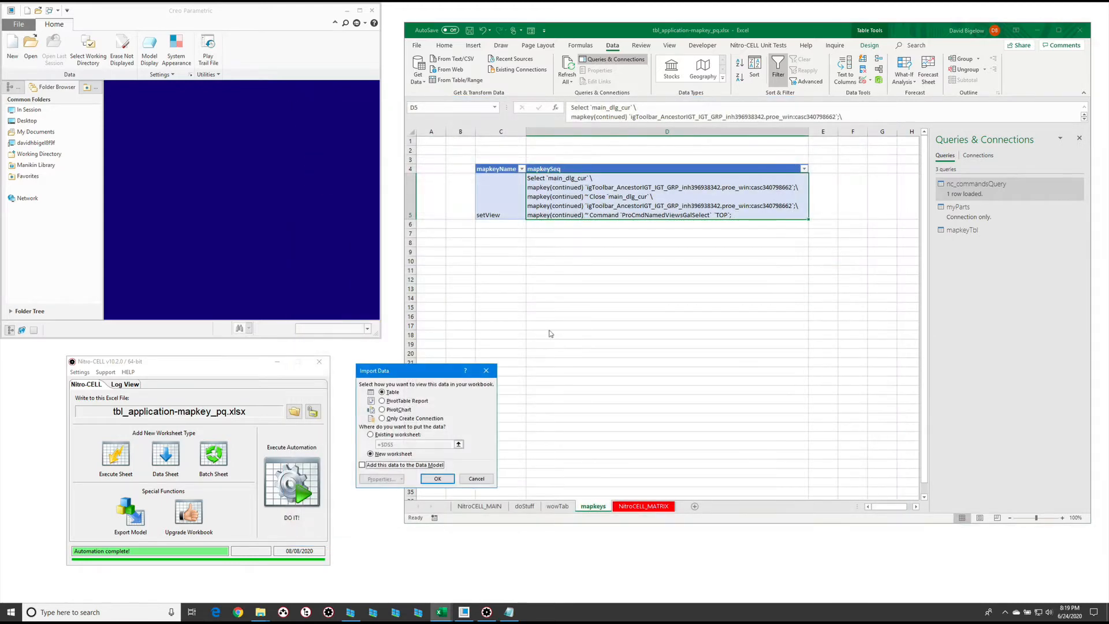
pyautogui.click(431, 418)
pyautogui.click(438, 478)
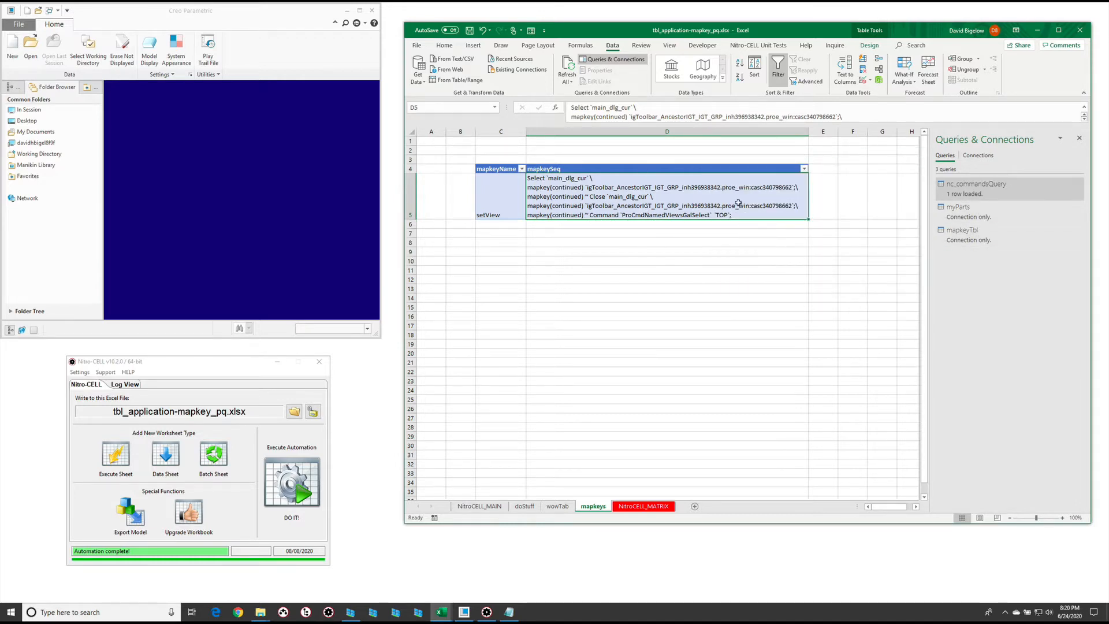
# - Open the myParts query for editing and add a custom column named mapkeyName with the formula "seetView"
pyautogui.click(1006, 219)
pyautogui.doubleClick(1006, 219)
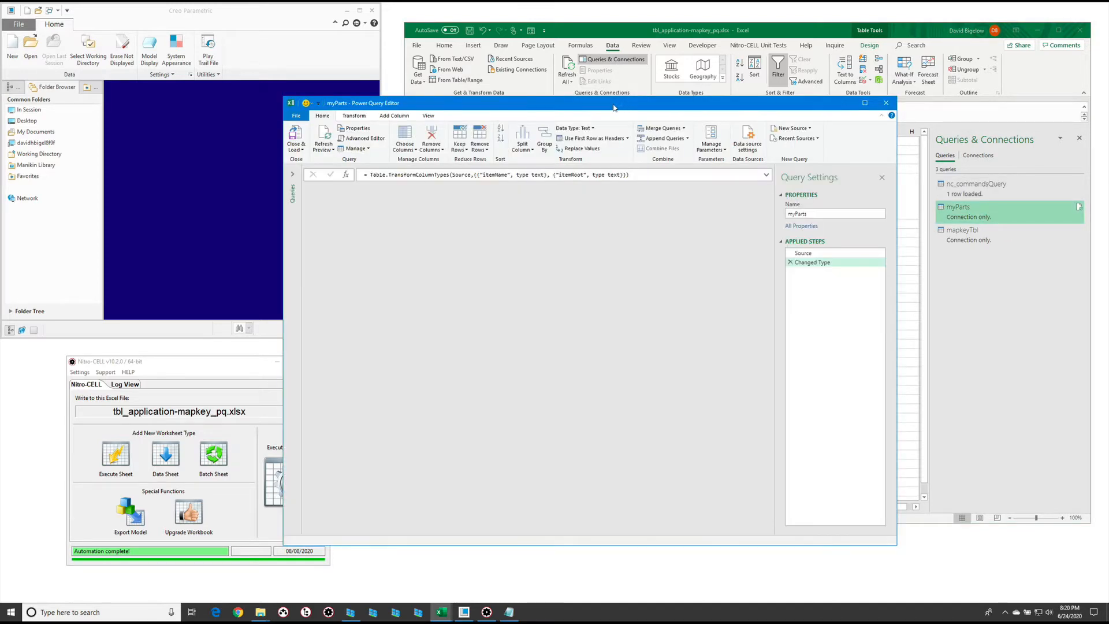
pyautogui.moveTo(587, 107); pyautogui.dragTo(701, 228)
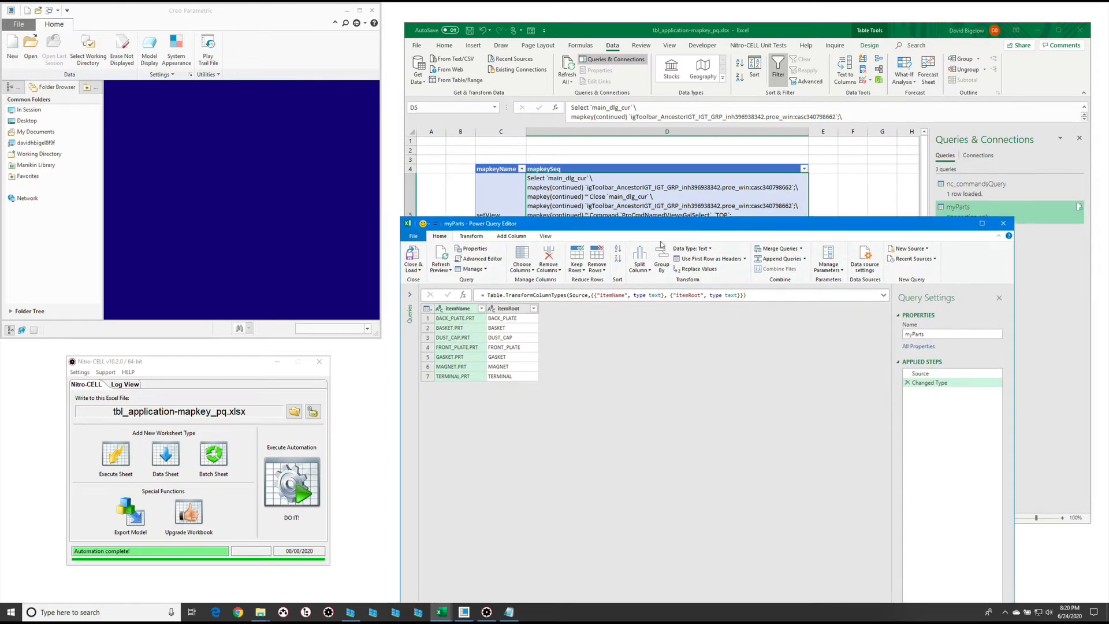
pyautogui.click(505, 235)
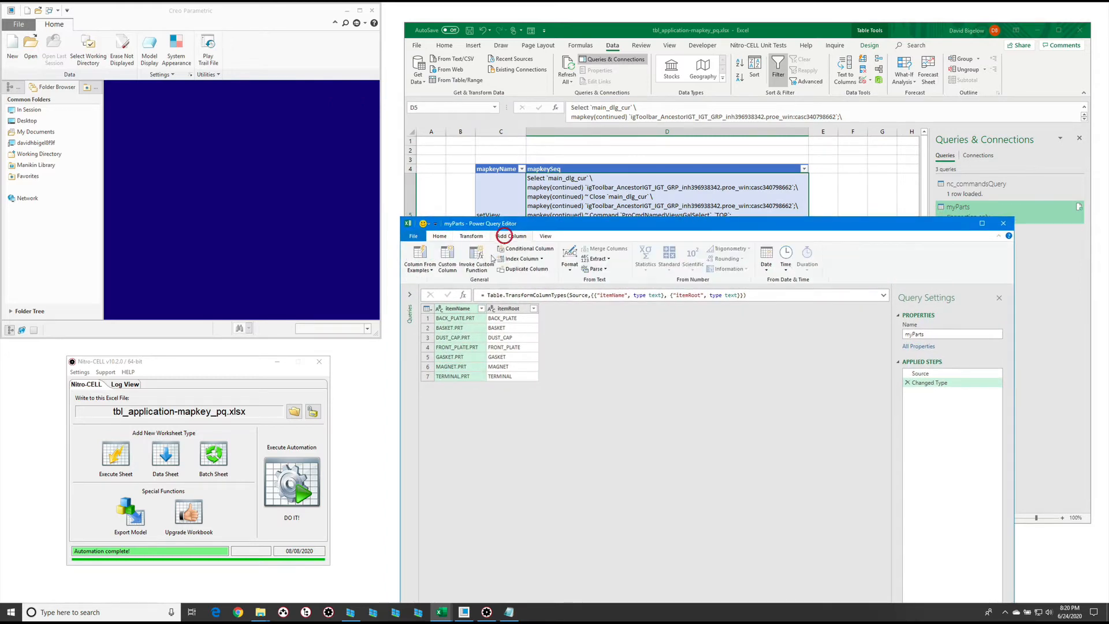
pyautogui.click(448, 267)
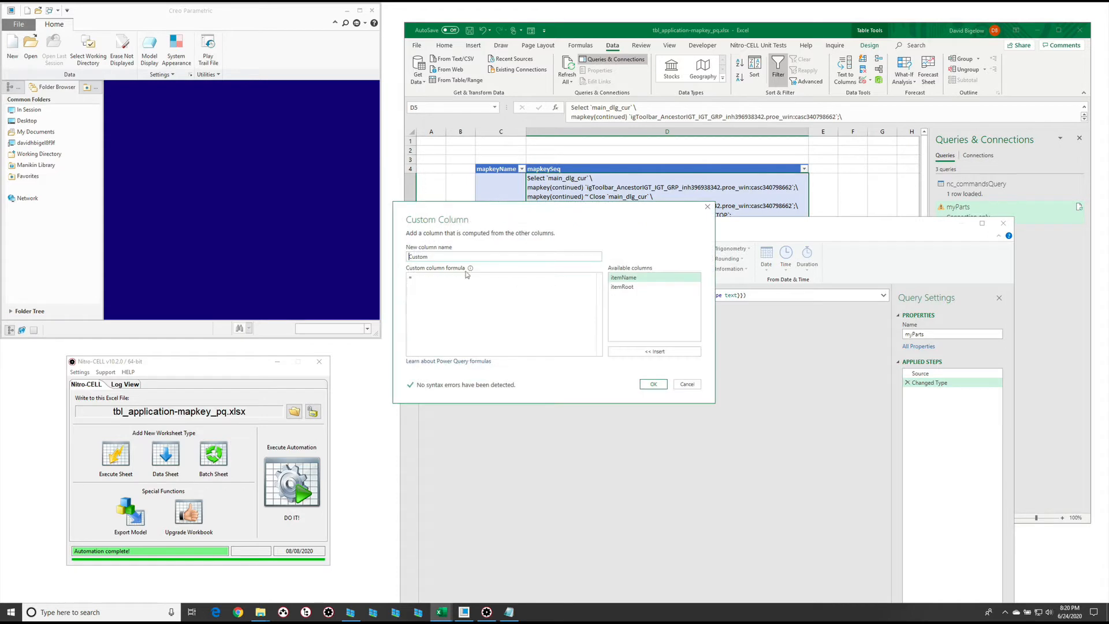
pyautogui.doubleClick(438, 257)
pyautogui.write('my')
pyautogui.write('"seetView')
pyautogui.click(654, 384)
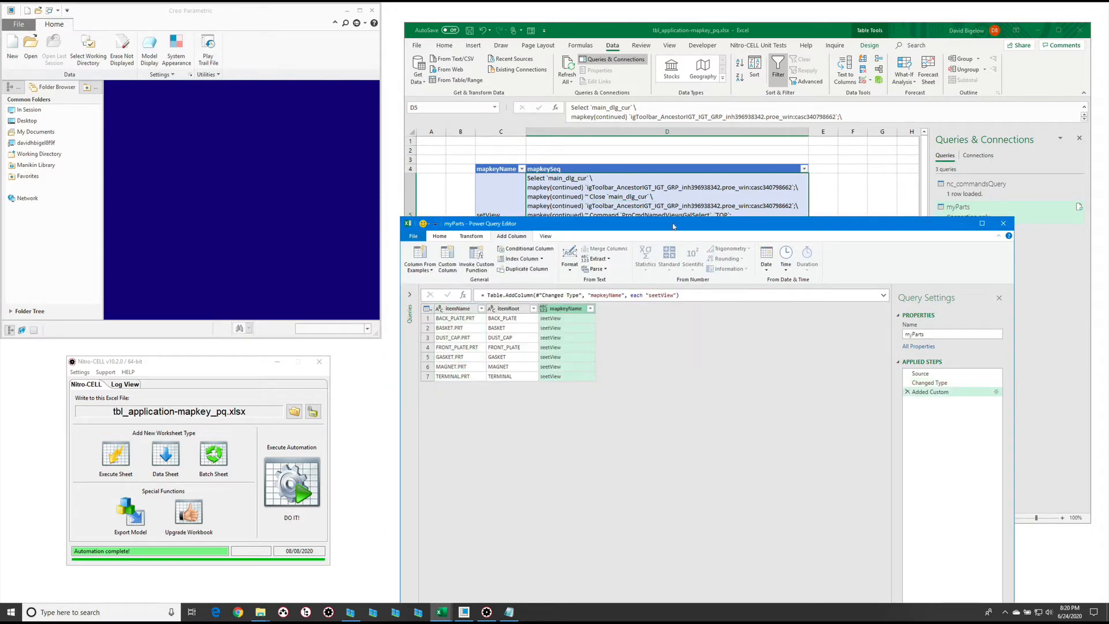
# - Correct the mapkeyName custom column's formula to "setView"
pyautogui.moveTo(674, 226); pyautogui.dragTo(628, 220)
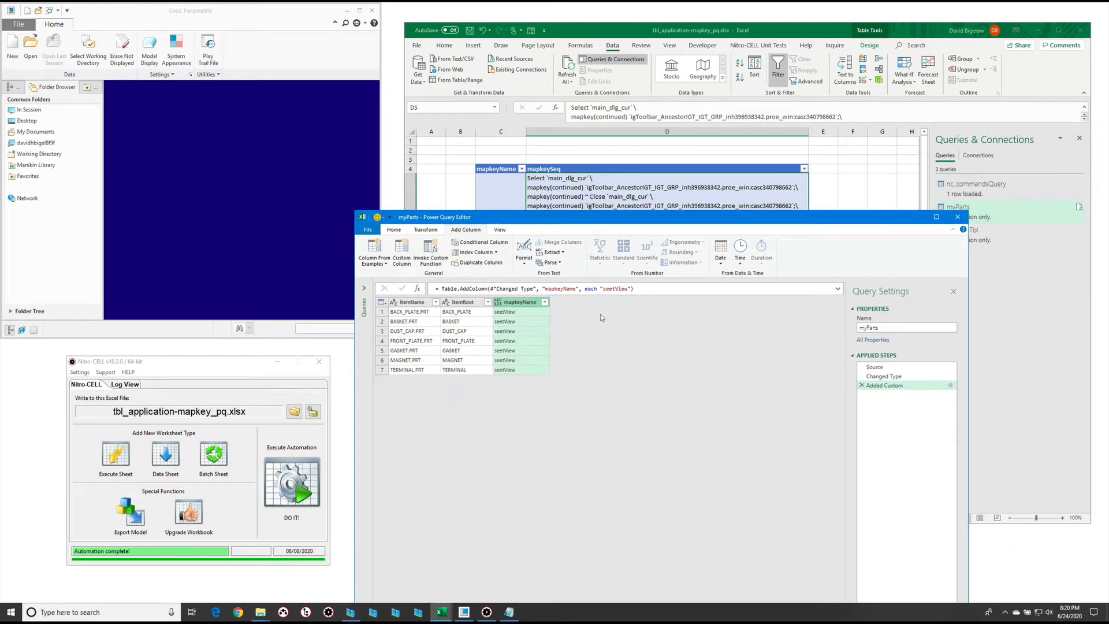
pyautogui.doubleClick(889, 385)
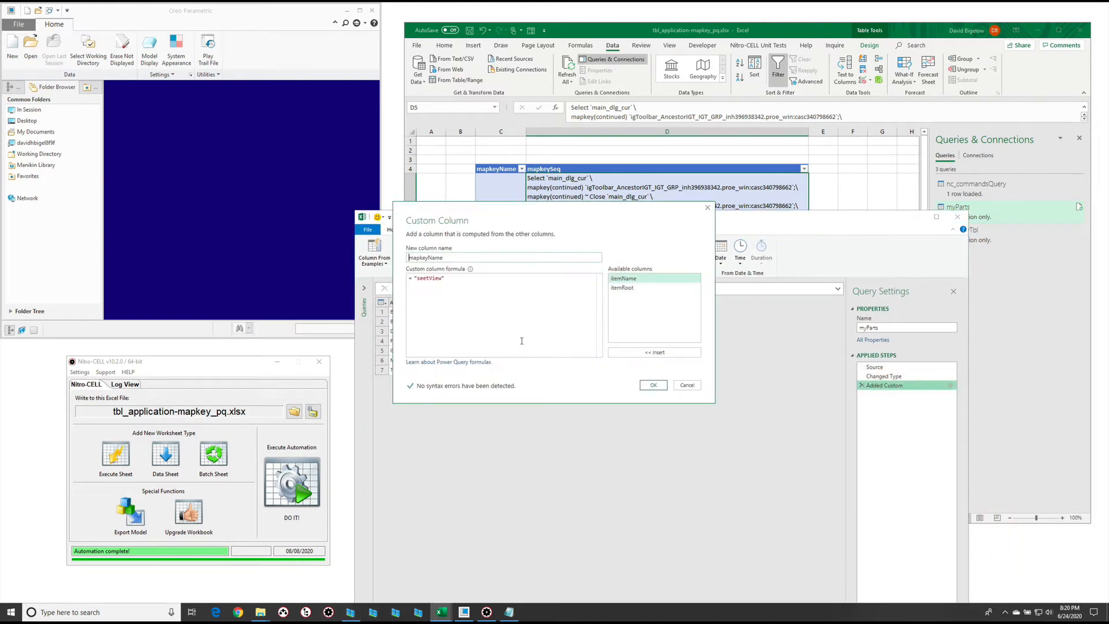
pyautogui.press('BackSpace')
pyautogui.click(653, 386)
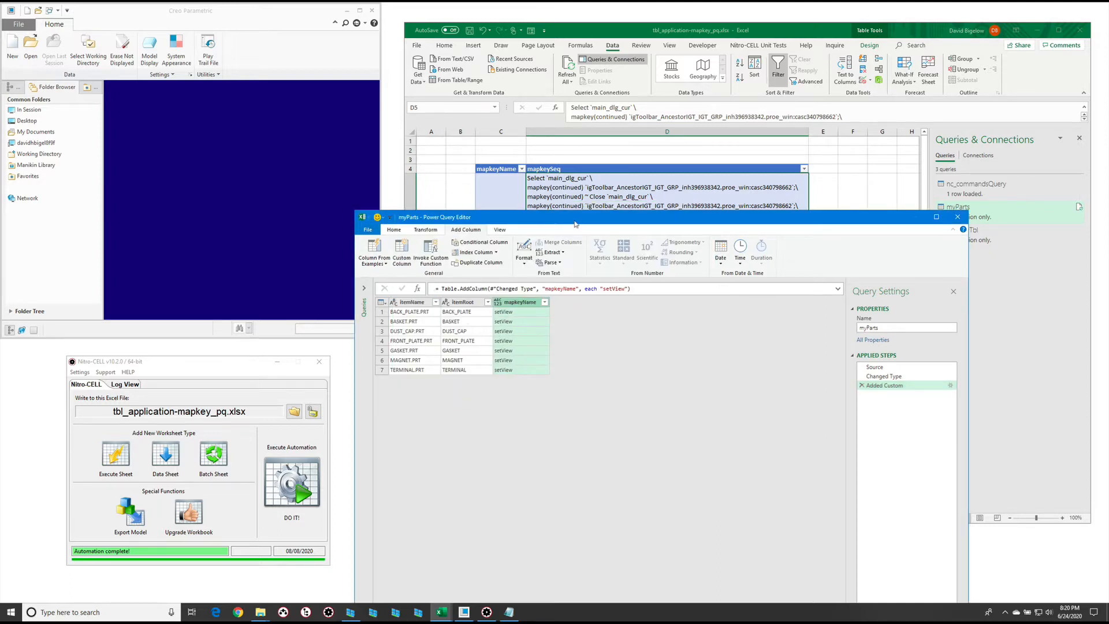
# - Start a new merge query with myParts as the first table and mapkeyTbl as the second
pyautogui.moveTo(575, 224); pyautogui.dragTo(536, 258)
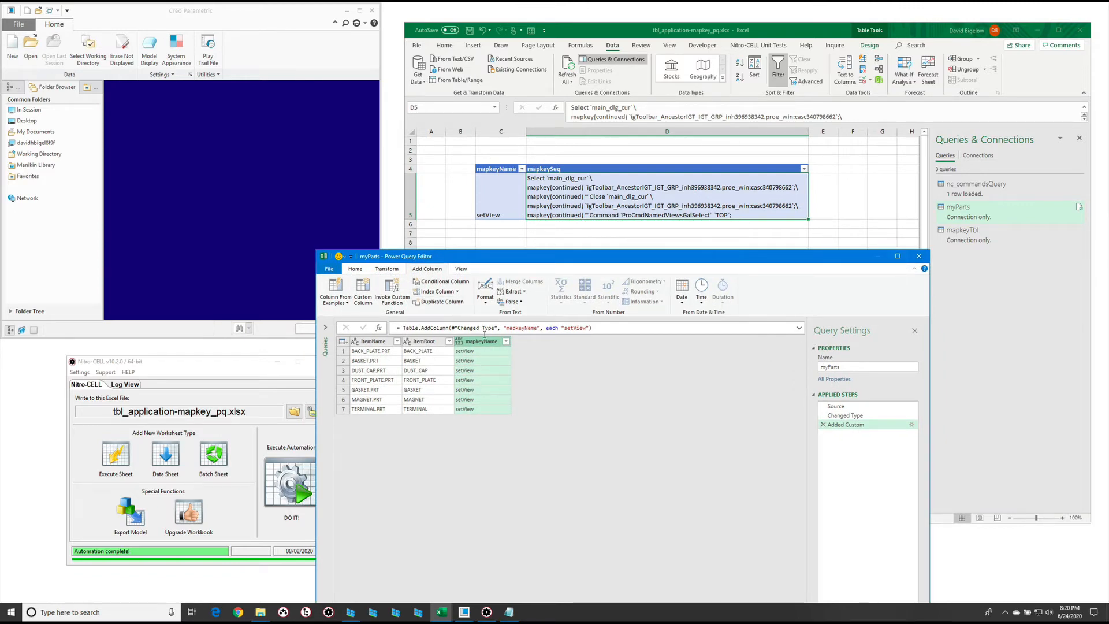
pyautogui.click(326, 327)
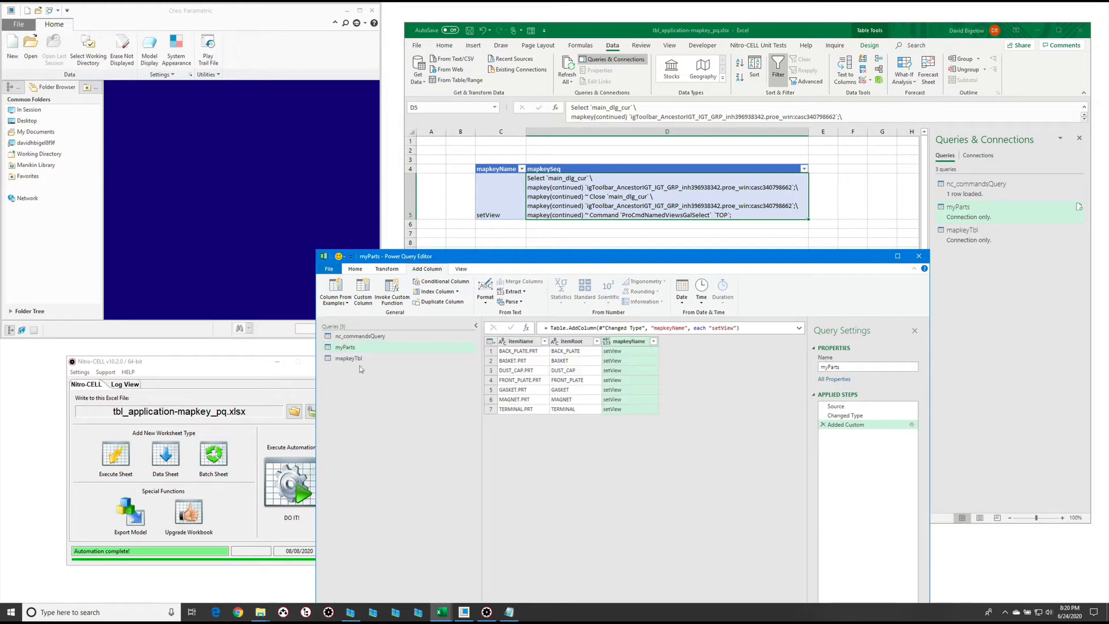
pyautogui.rightClick(371, 391)
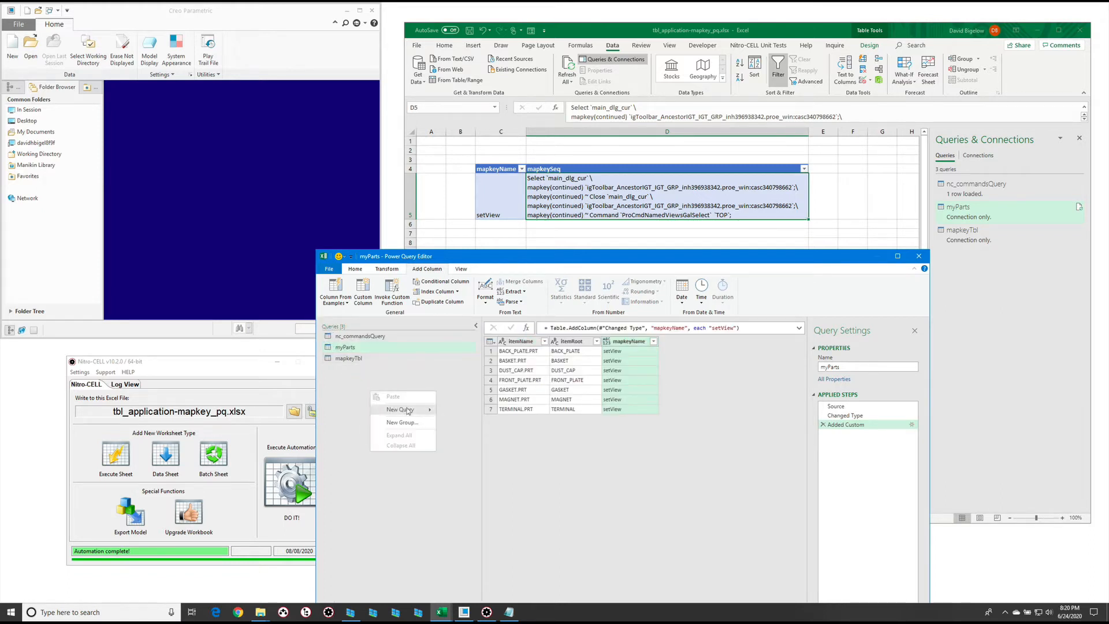
pyautogui.moveTo(419, 411)
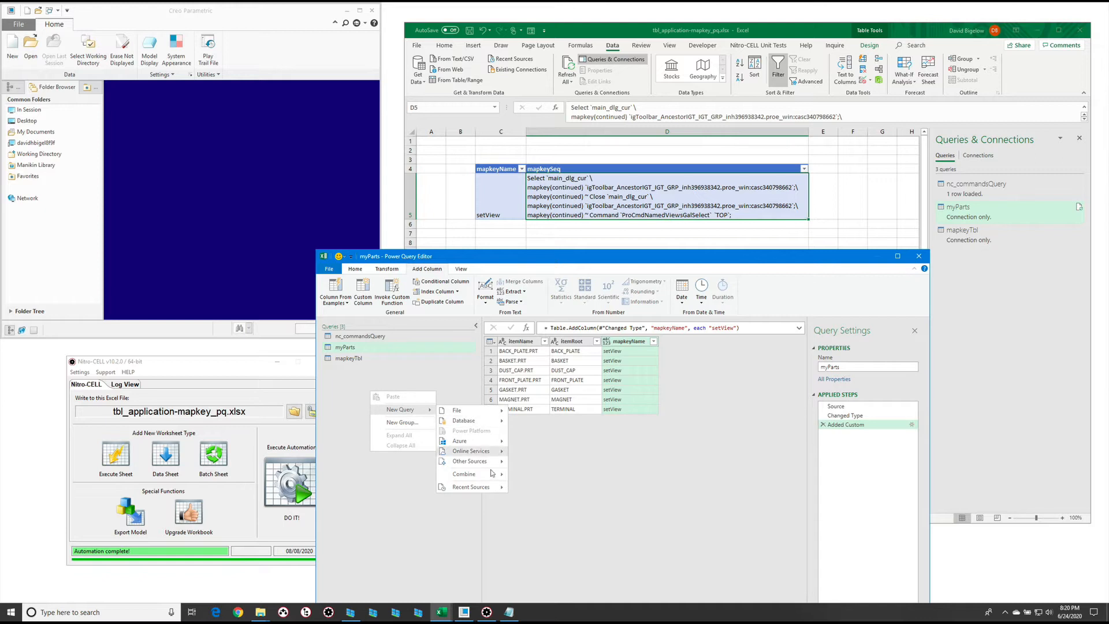
pyautogui.moveTo(497, 477)
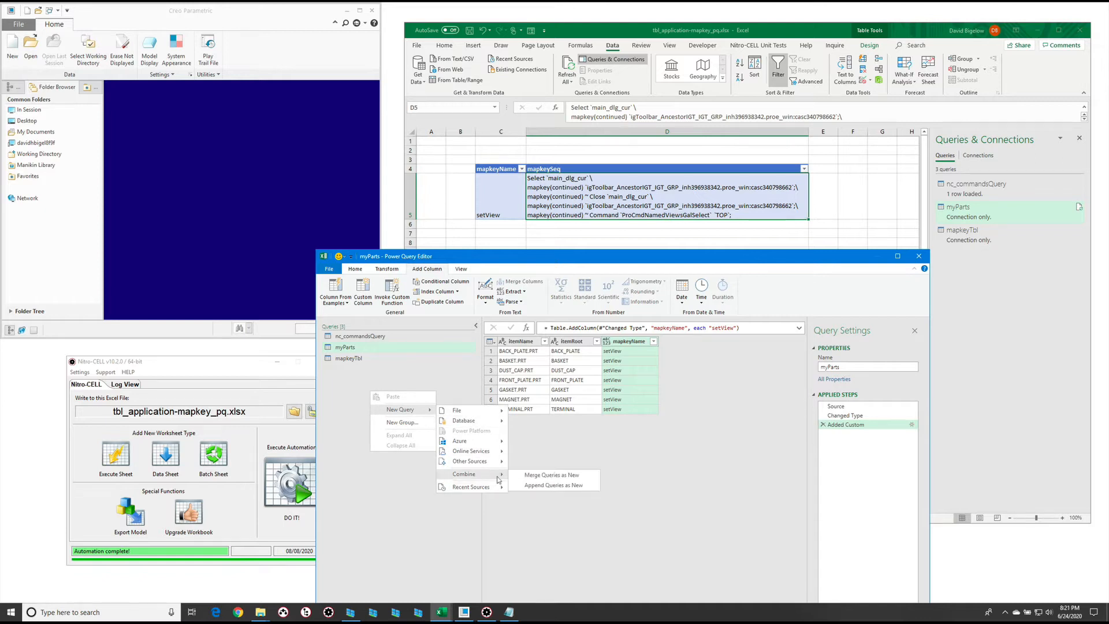
pyautogui.click(553, 487)
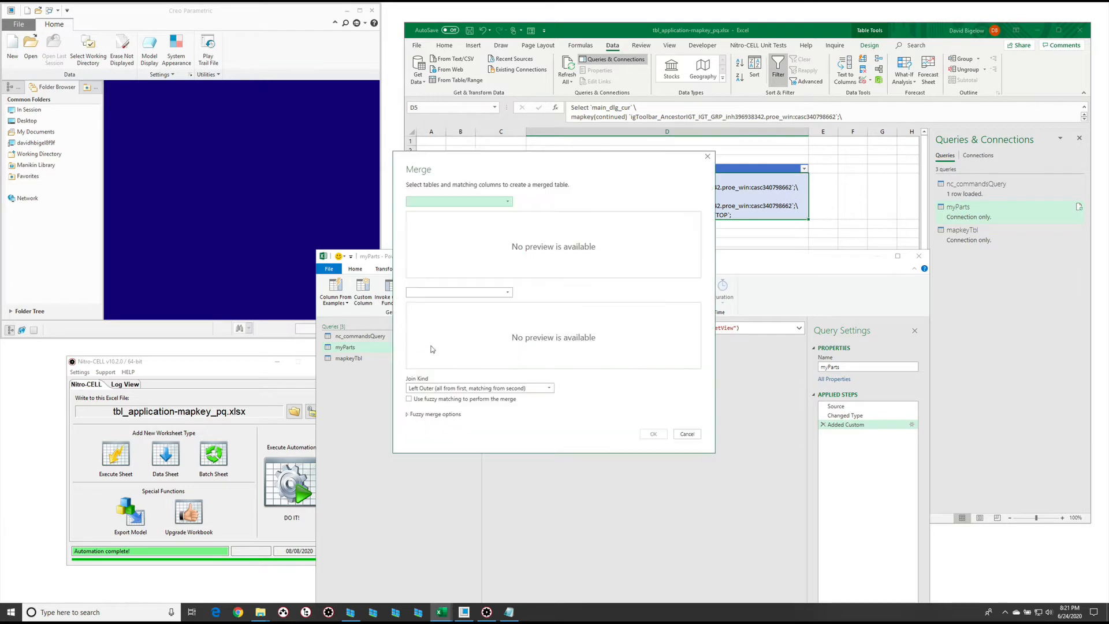
pyautogui.click(495, 201)
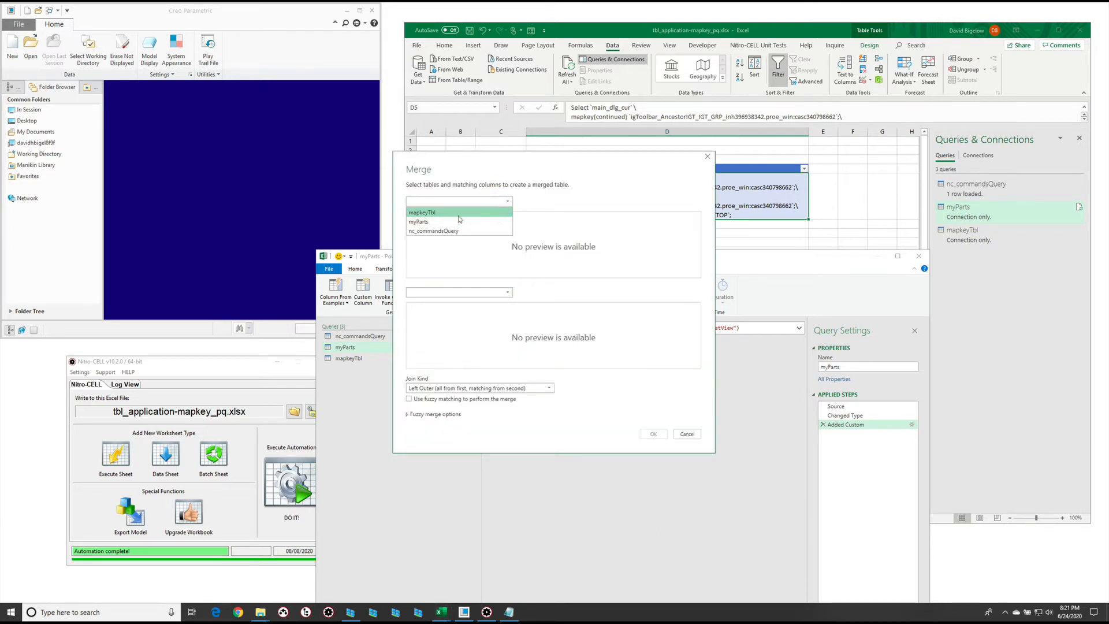
pyautogui.click(456, 222)
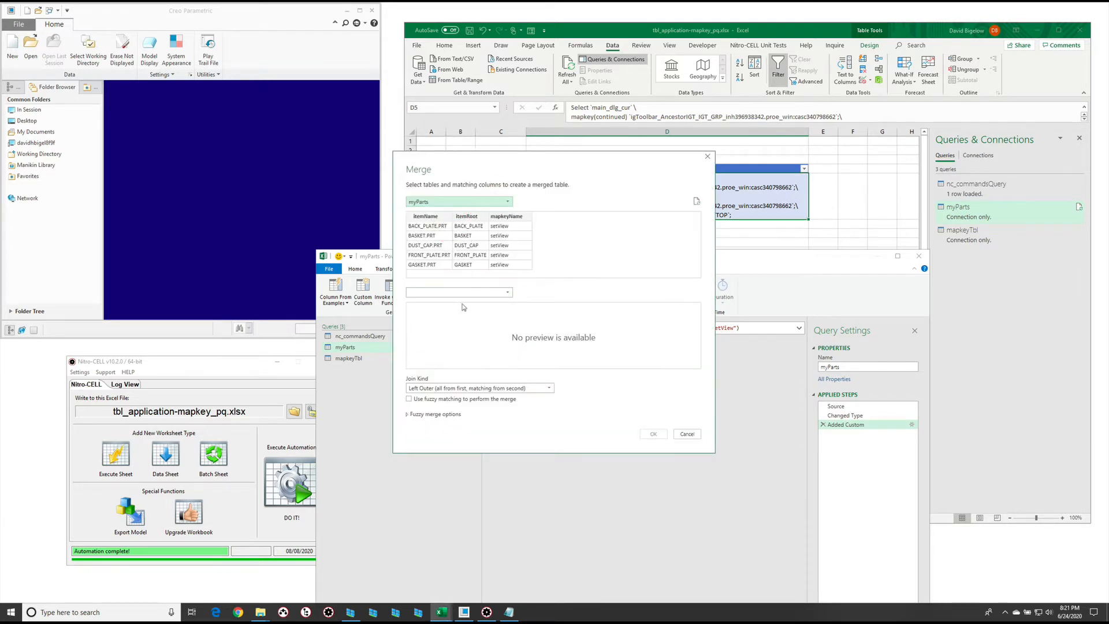
pyautogui.click(471, 293)
pyautogui.click(459, 302)
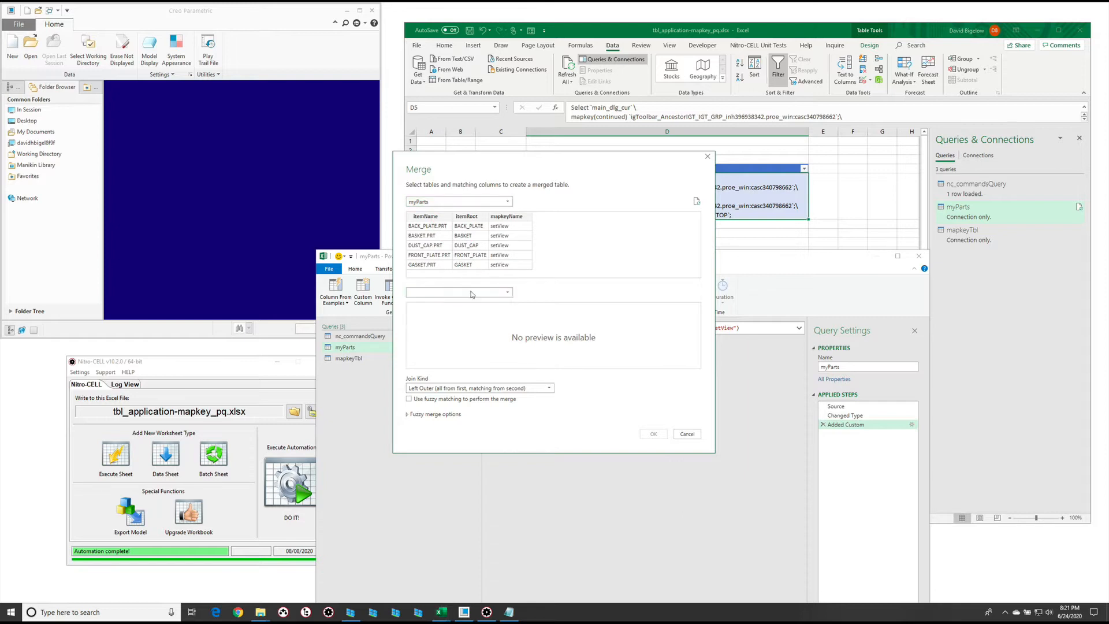
# - Match the two tables on their mapkeyName columns and merge them with the Inner (only matching rows) join kind
pyautogui.click(512, 216)
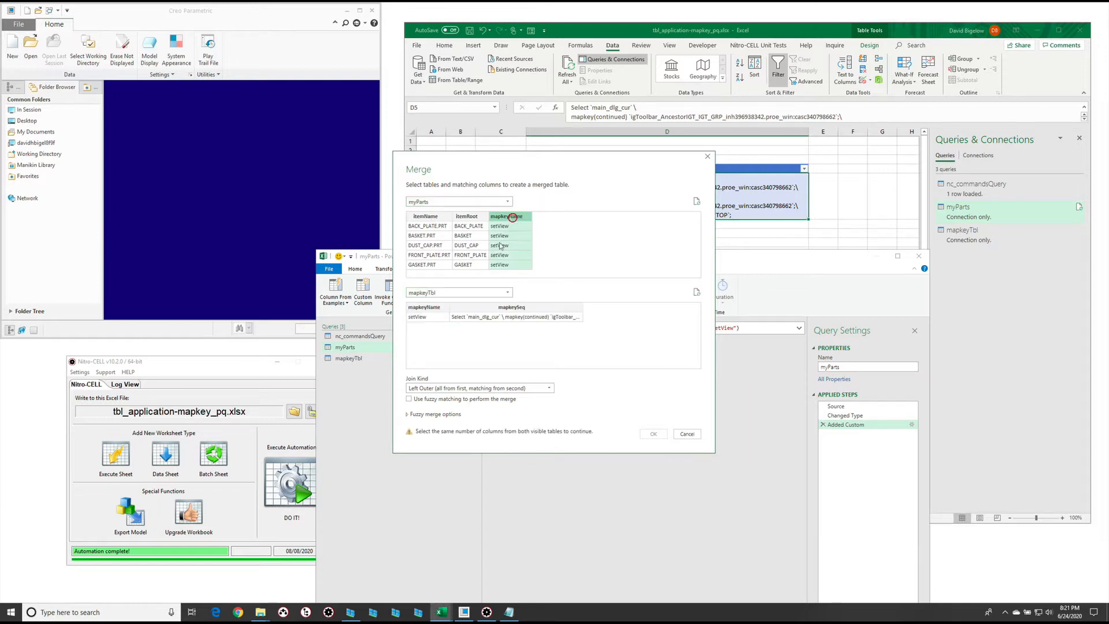
pyautogui.click(424, 310)
pyautogui.click(471, 388)
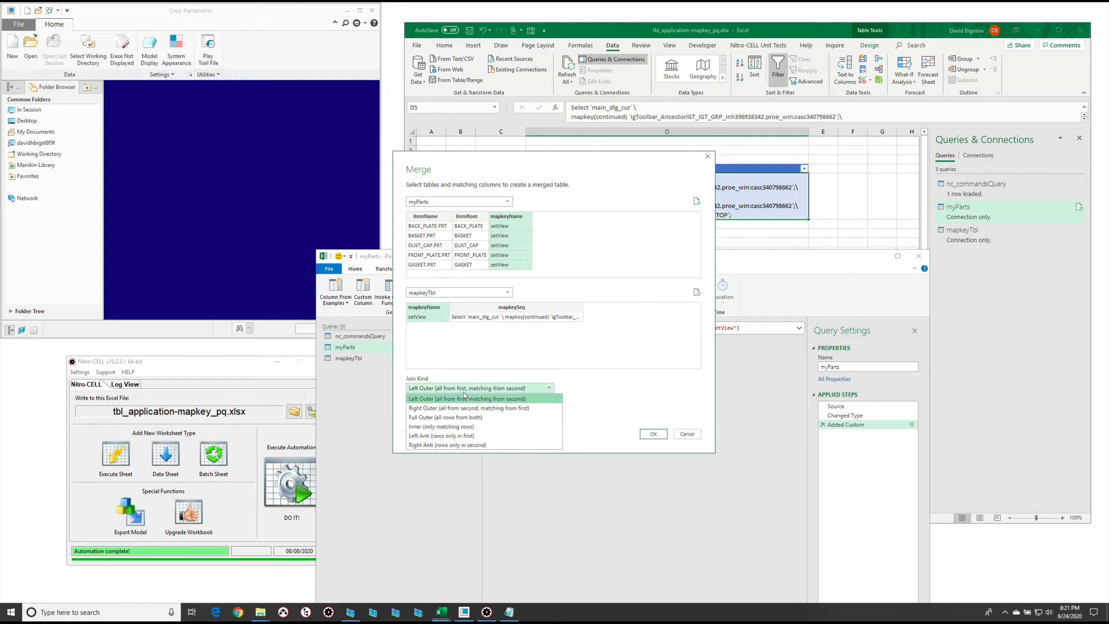
pyautogui.click(457, 427)
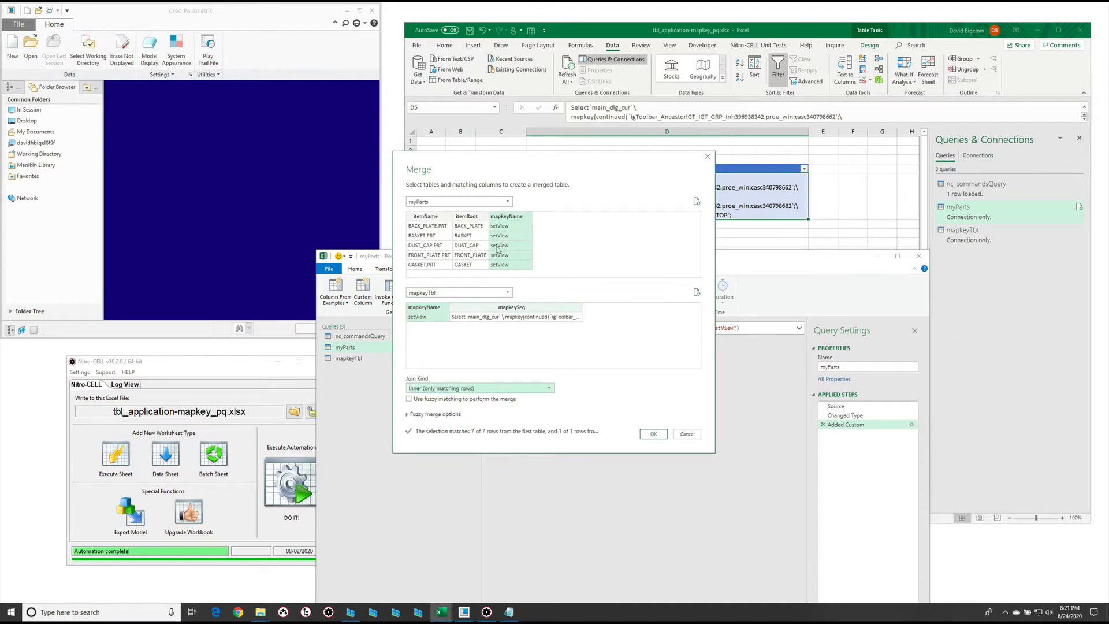
pyautogui.click(653, 434)
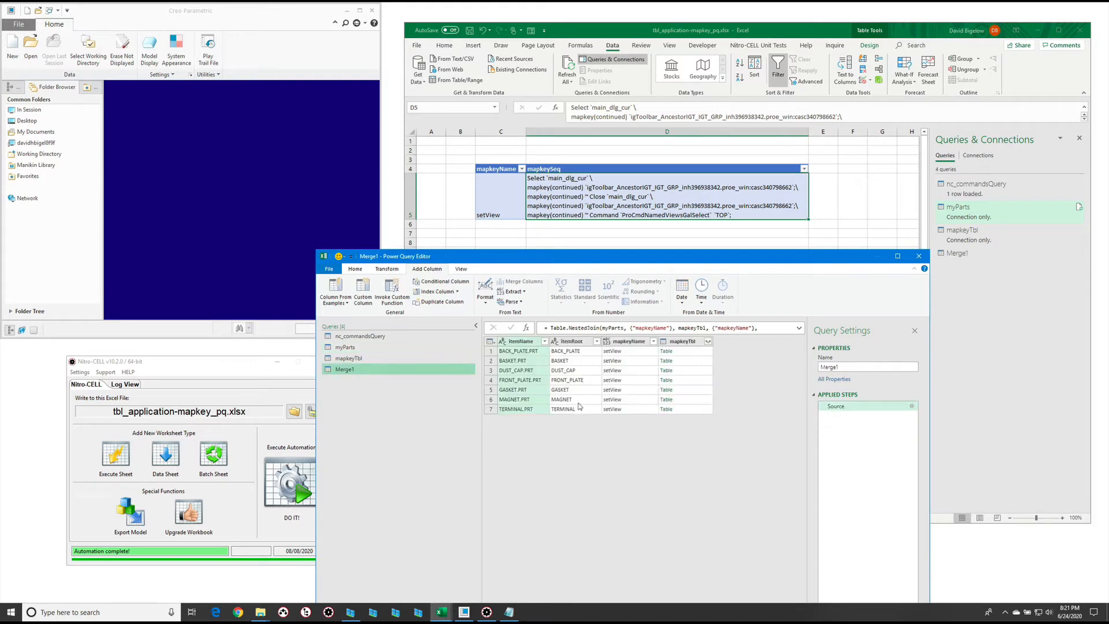
# - Expand the merged mapkeyTbl column to include only mapkeySeq, keeping the original column name as prefix
pyautogui.click(709, 342)
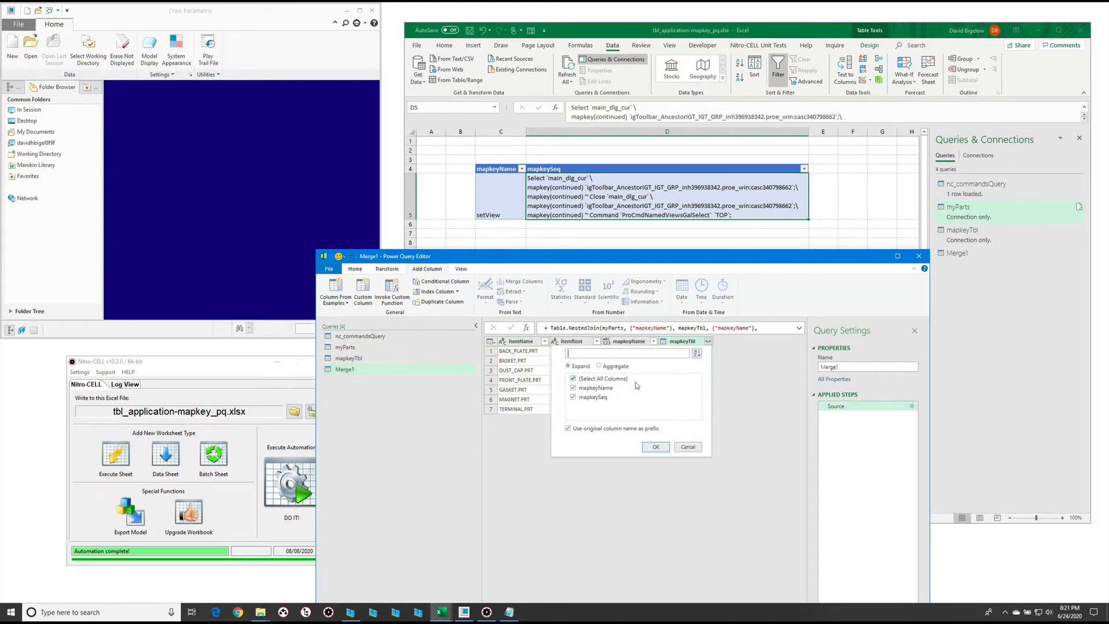
pyautogui.click(573, 398)
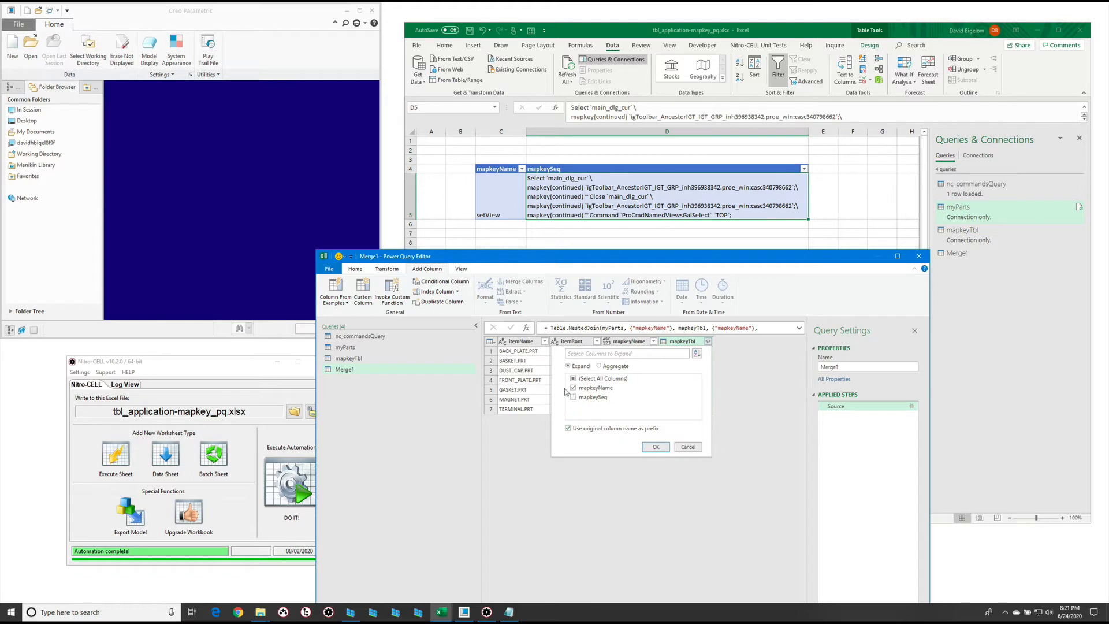
pyautogui.click(655, 446)
# - Remove the itemRoot and mapkeyName columns from the merged query
pyautogui.keyDown('ctrl'); pyautogui.click(624, 341); pyautogui.keyUp('ctrl')
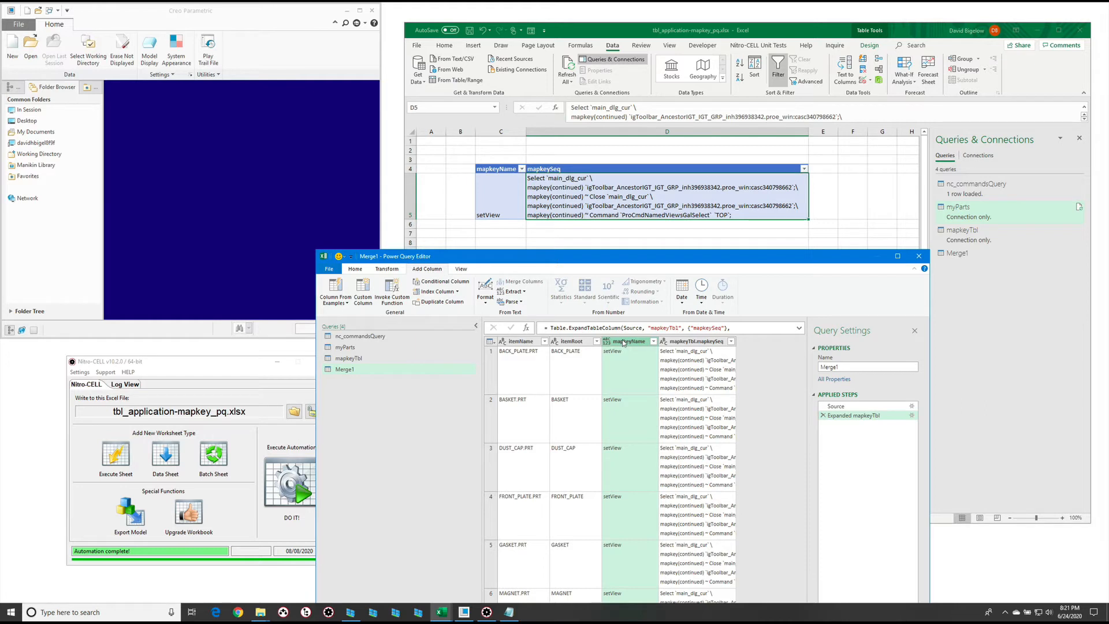
pyautogui.keyDown('ctrl'); pyautogui.click(574, 341); pyautogui.keyUp('ctrl')
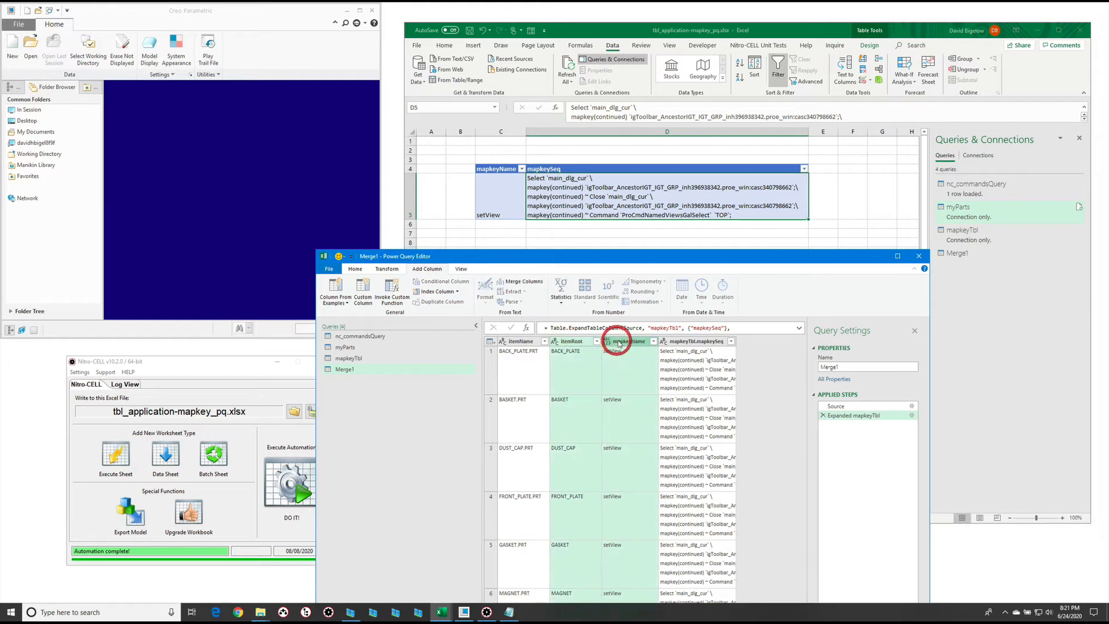
pyautogui.rightClick(618, 341)
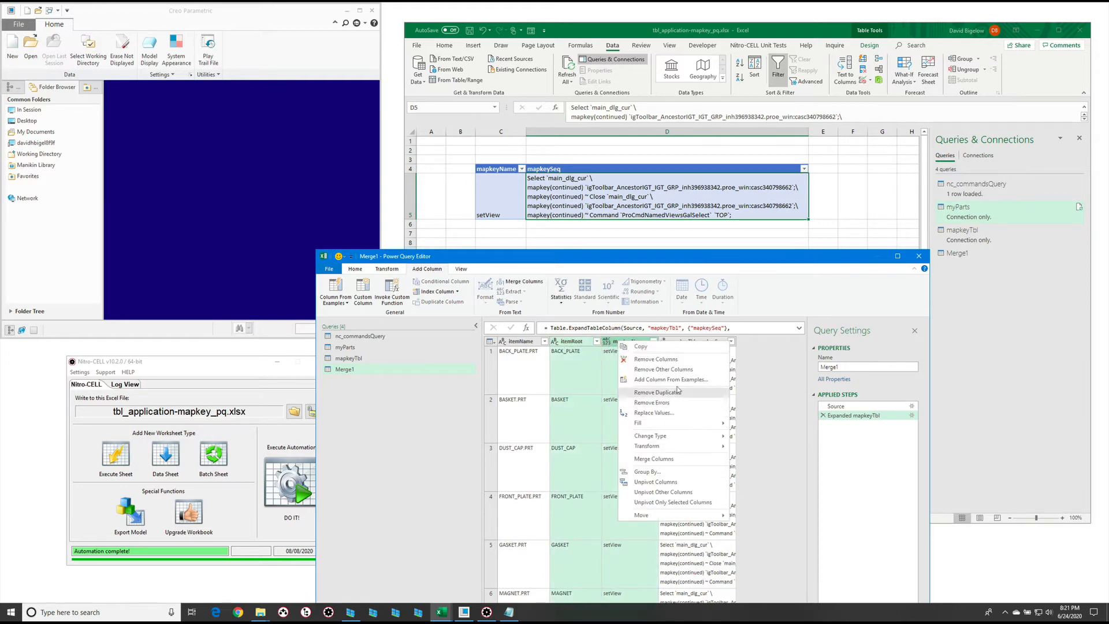
pyautogui.click(681, 359)
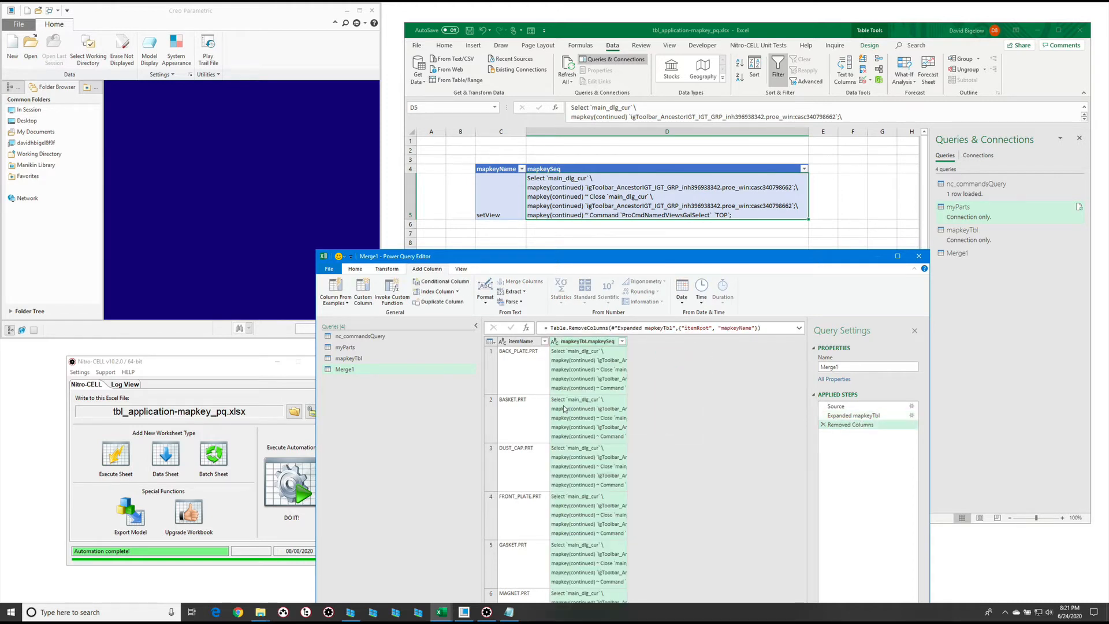
# - Rename the merged query finalTbl, and close and load it as a table on a new worksheet
pyautogui.doubleClick(858, 366)
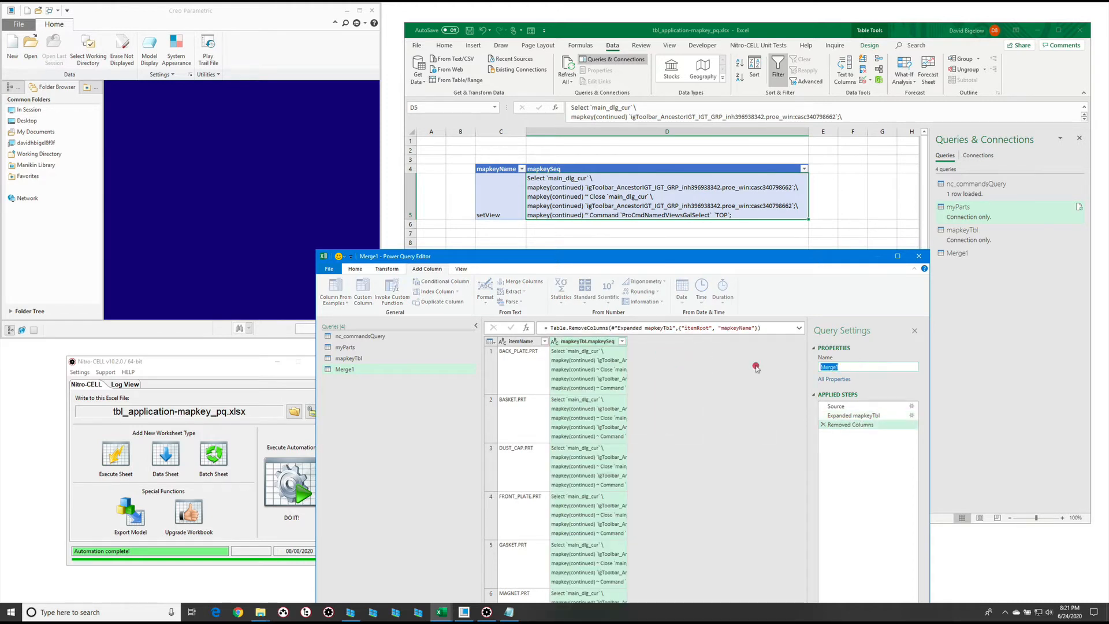
pyautogui.click(755, 370)
pyautogui.write('finalTbl')
pyautogui.click(328, 268)
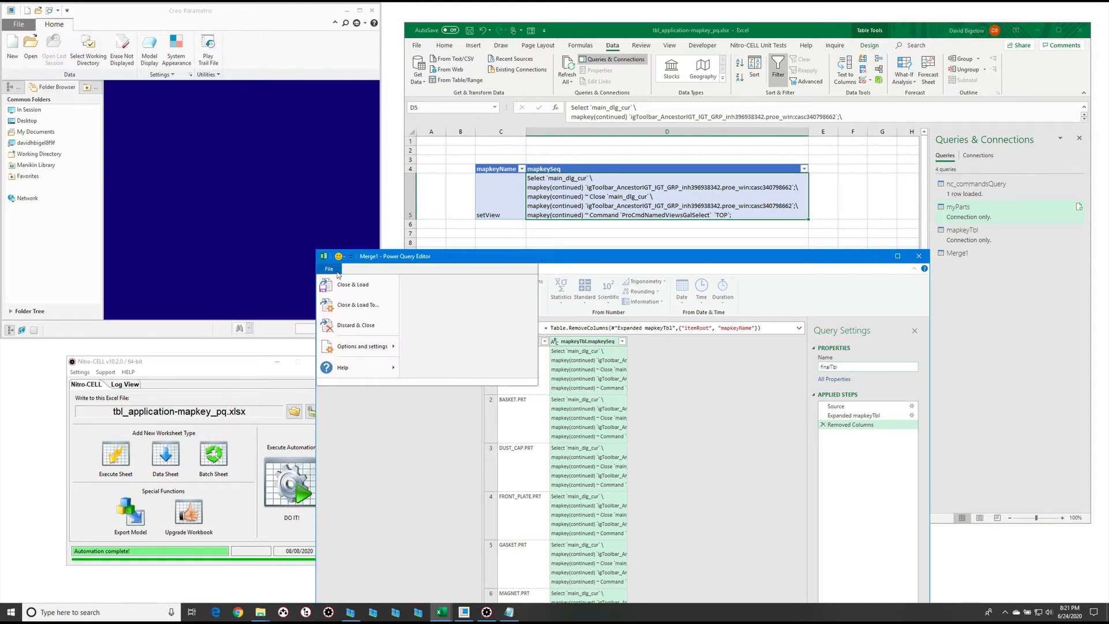
pyautogui.click(365, 291)
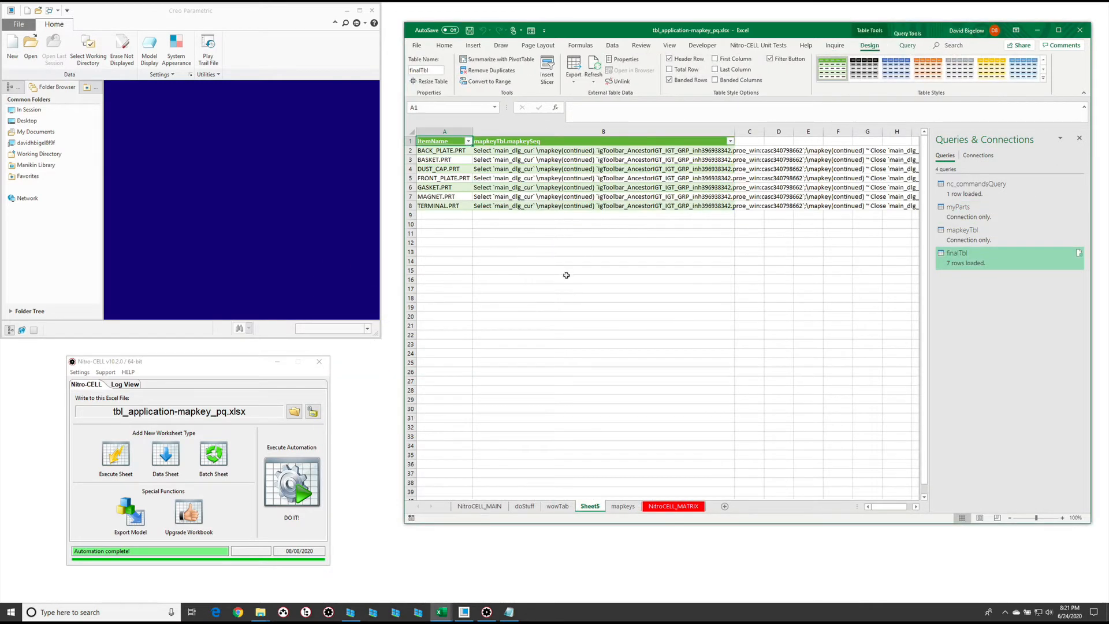
# - Review the merged finalTbl table on Sheet5 against the doStuff commands and the part list on wowTab
pyautogui.click(546, 269)
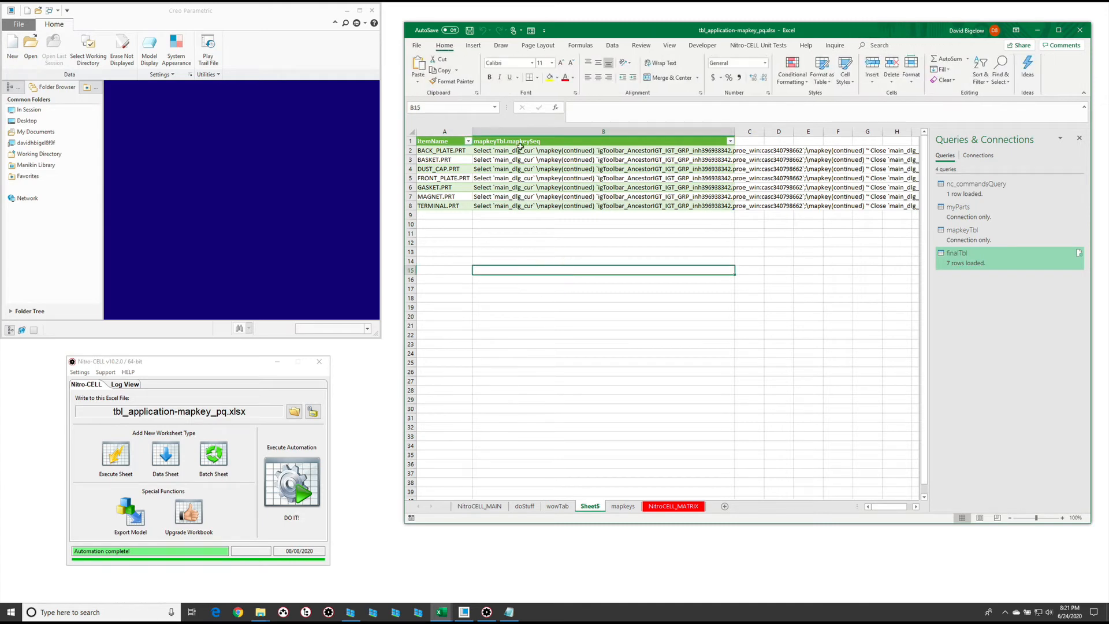
pyautogui.click(520, 159)
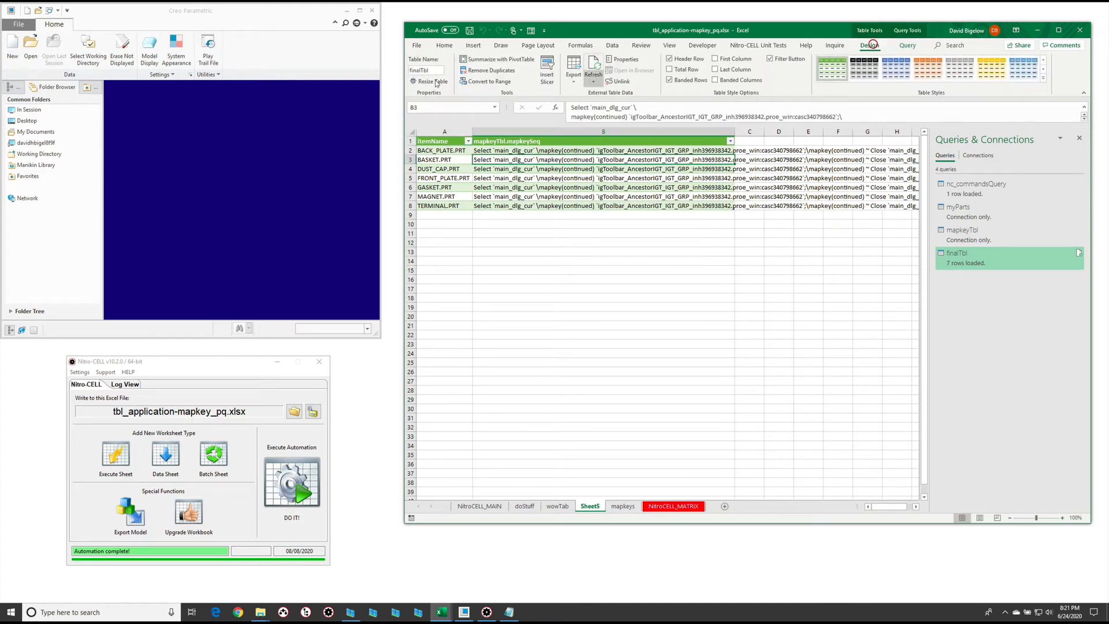
pyautogui.click(462, 212)
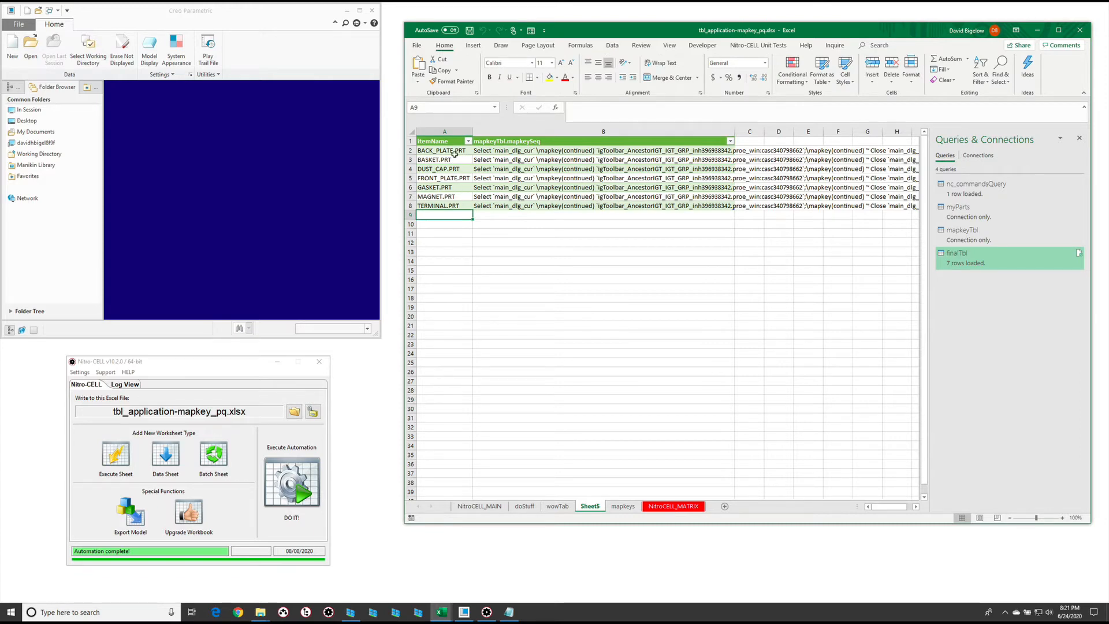
pyautogui.click(524, 506)
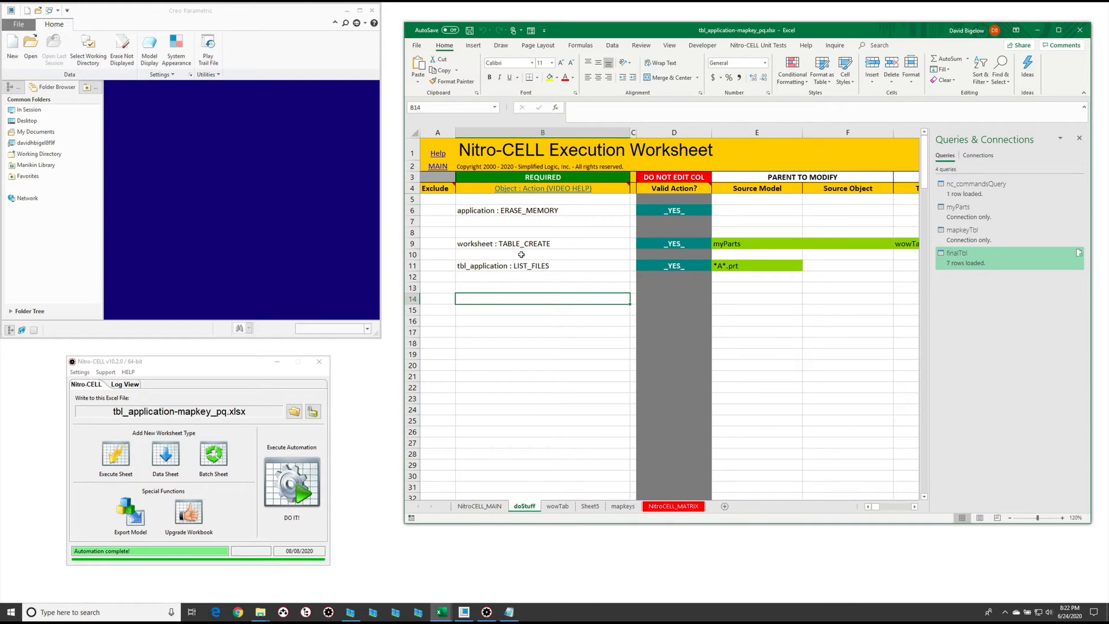
pyautogui.click(558, 507)
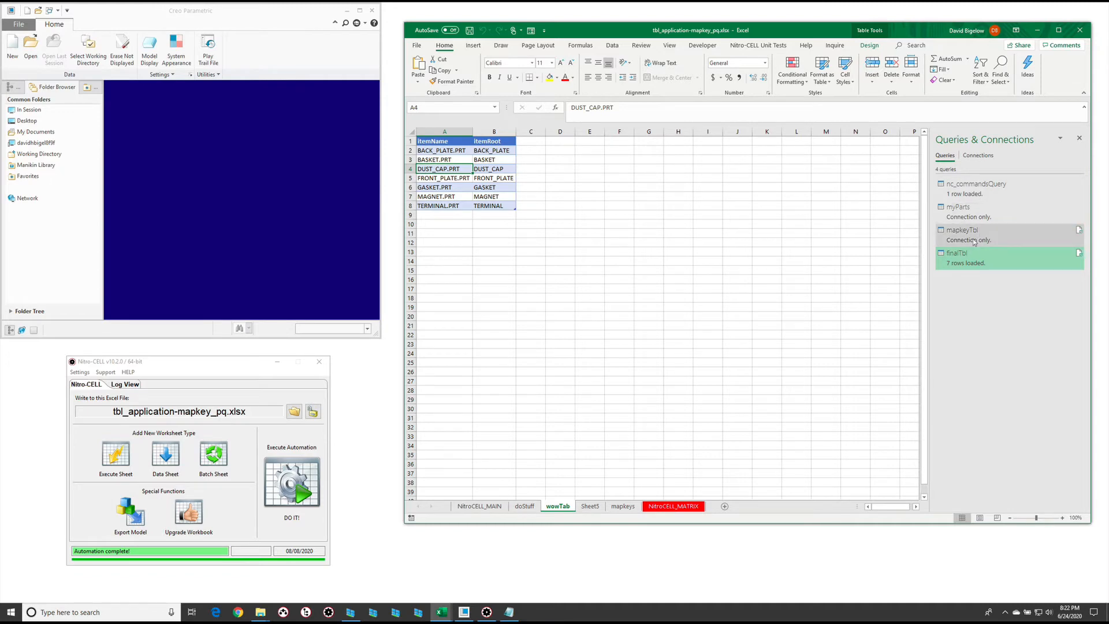
pyautogui.click(590, 507)
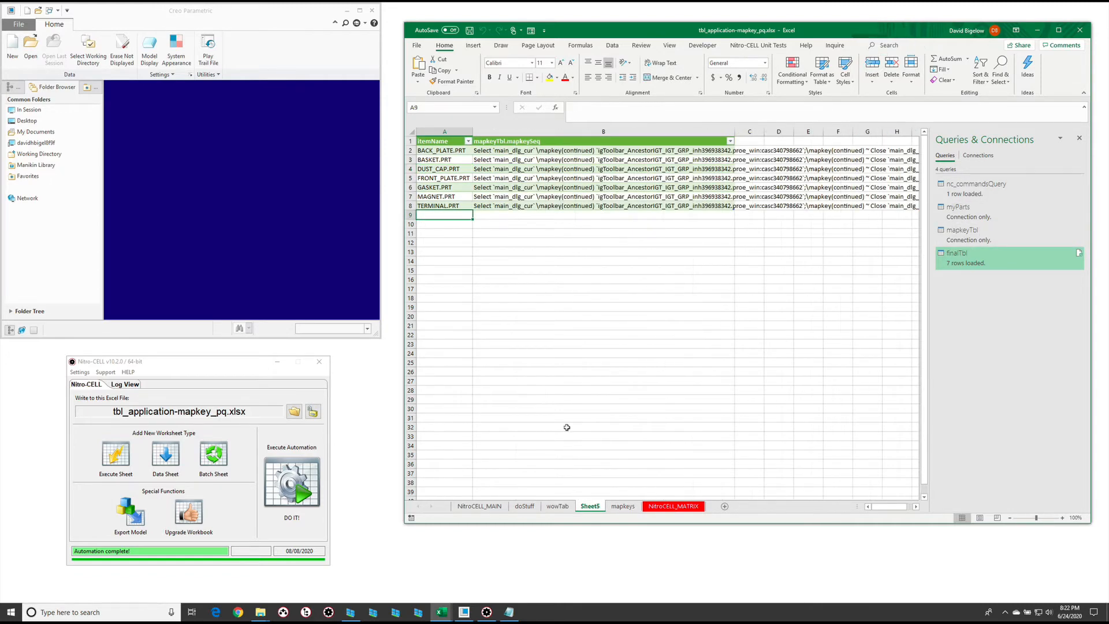
pyautogui.click(488, 180)
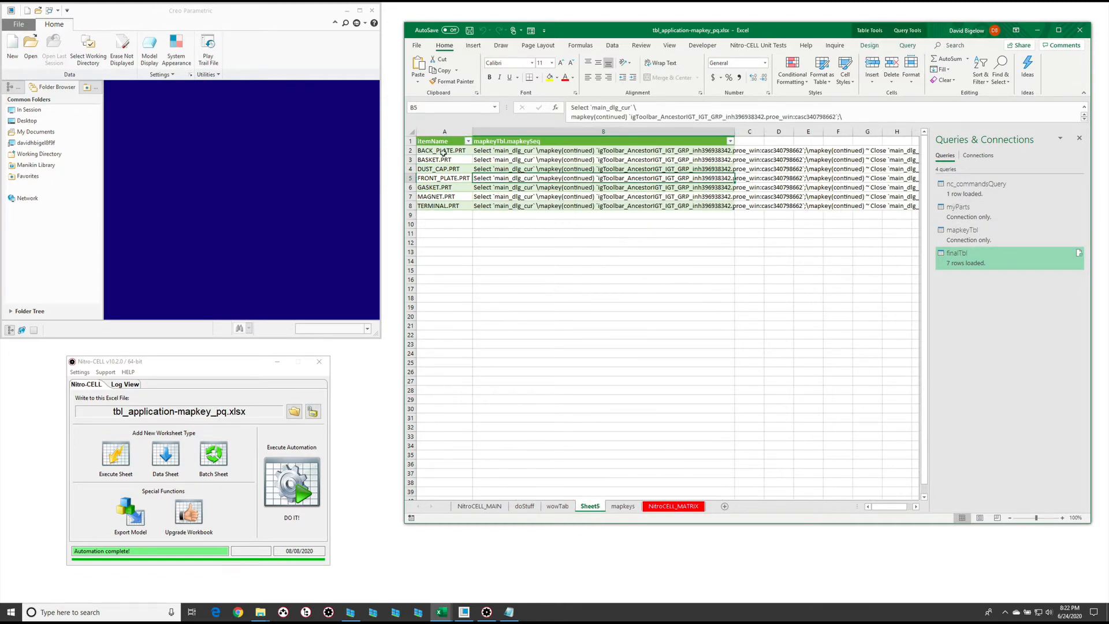
# - Enter the worksheet : REFRESH_ALL command from nc_command in cell B14 of the doStuff sheet
pyautogui.click(524, 507)
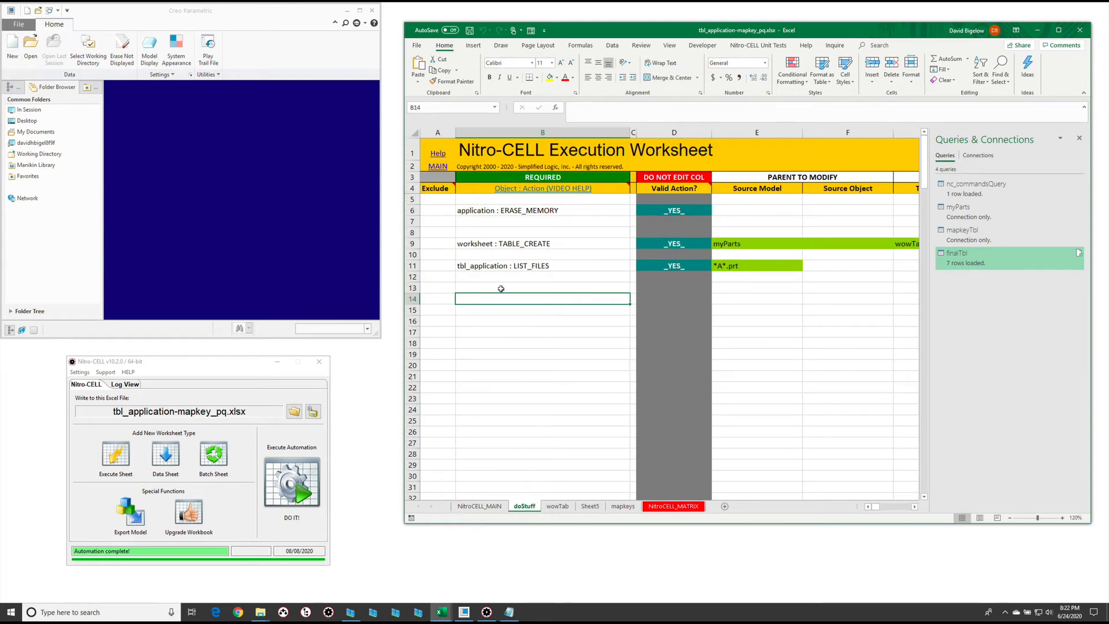
pyautogui.write('=nc_command')
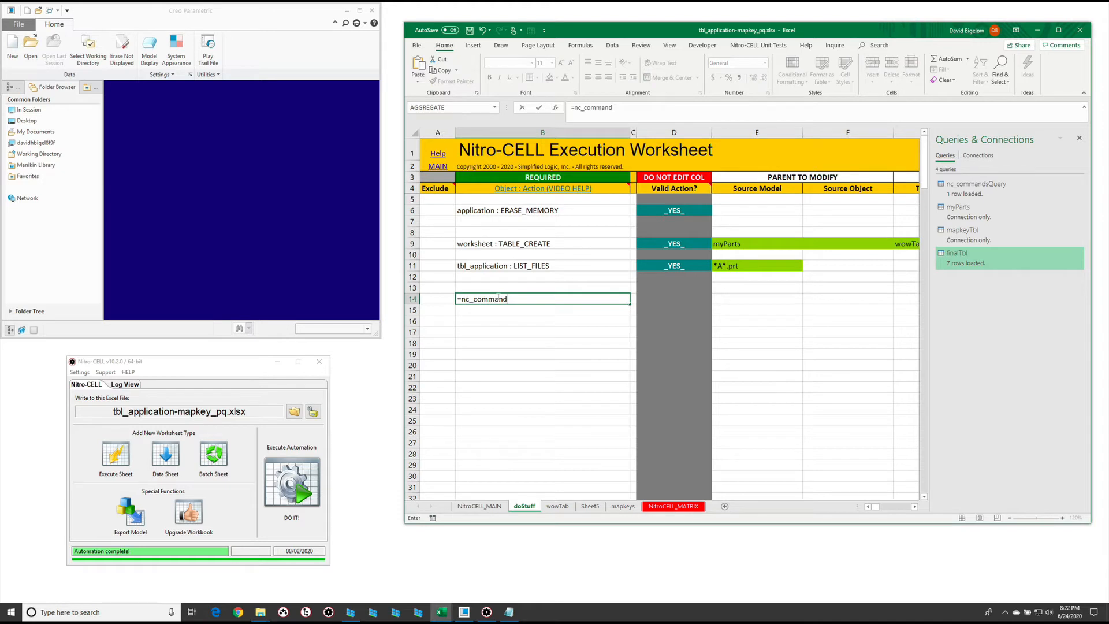
pyautogui.write('[ref')
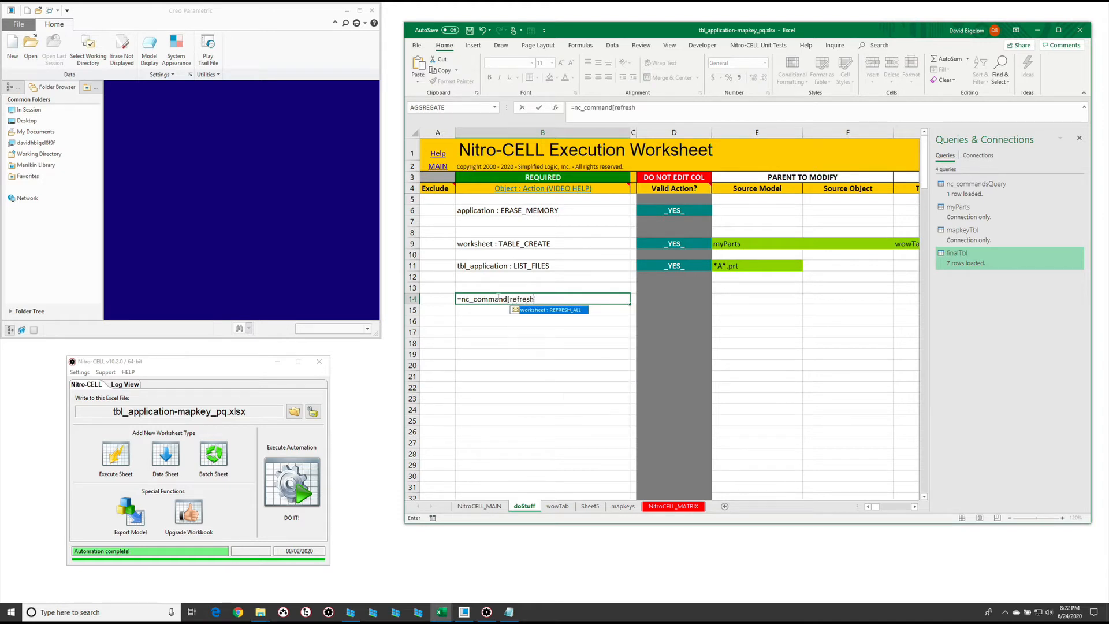
pyautogui.write('resh')
pyautogui.press('Tab')
pyautogui.write(']')
pyautogui.press('Return')
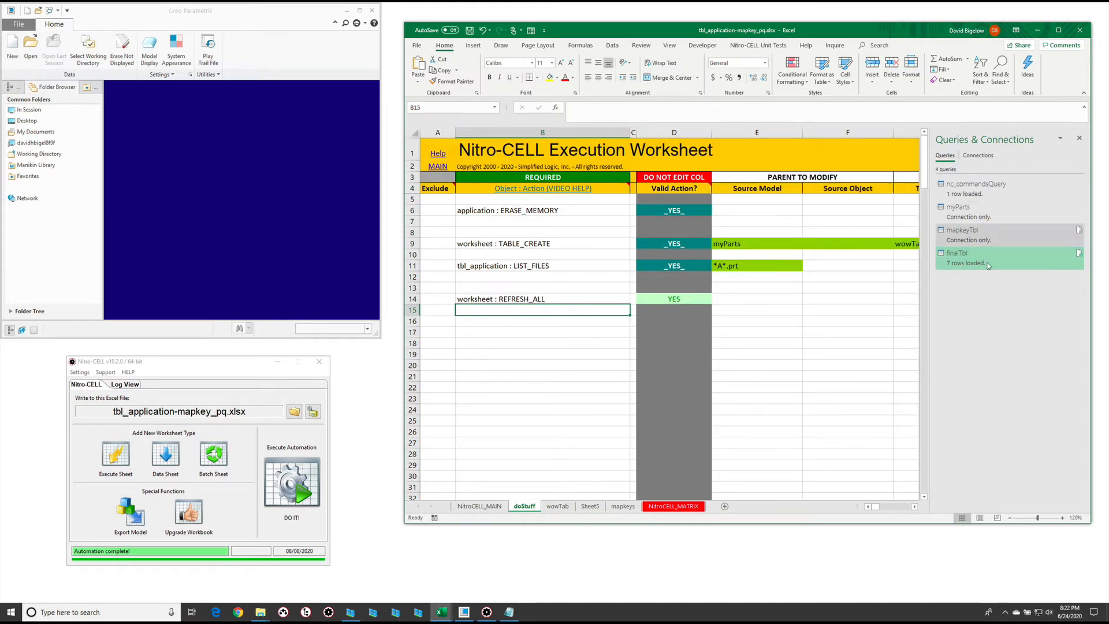
# - Enter the tbl_model : OPEN command from nc_command in cell B17
pyautogui.click(503, 334)
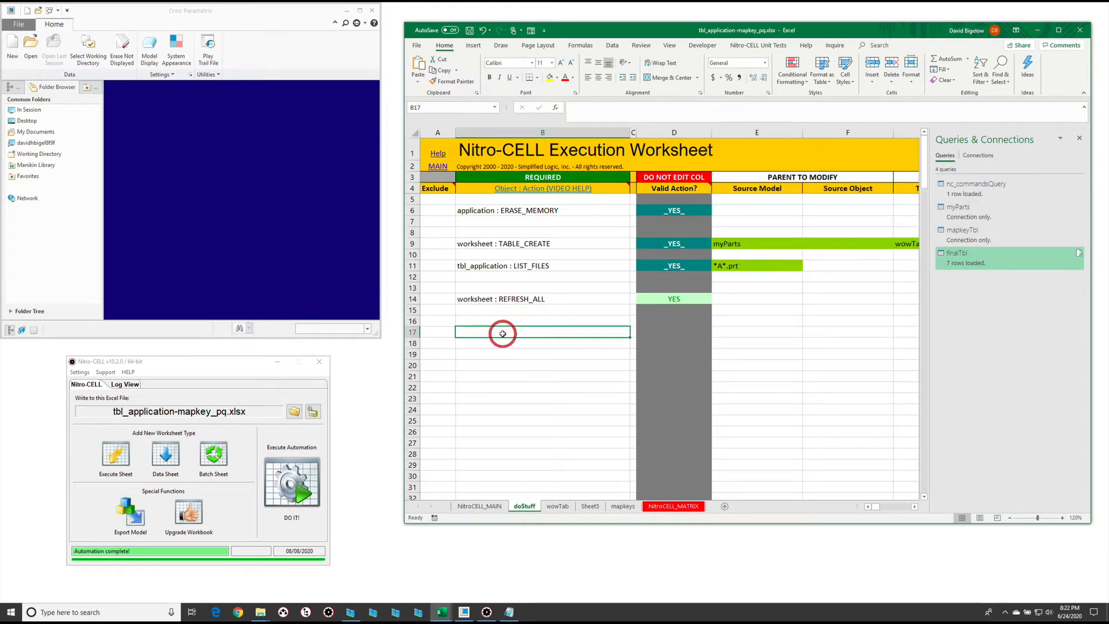
pyautogui.write('=')
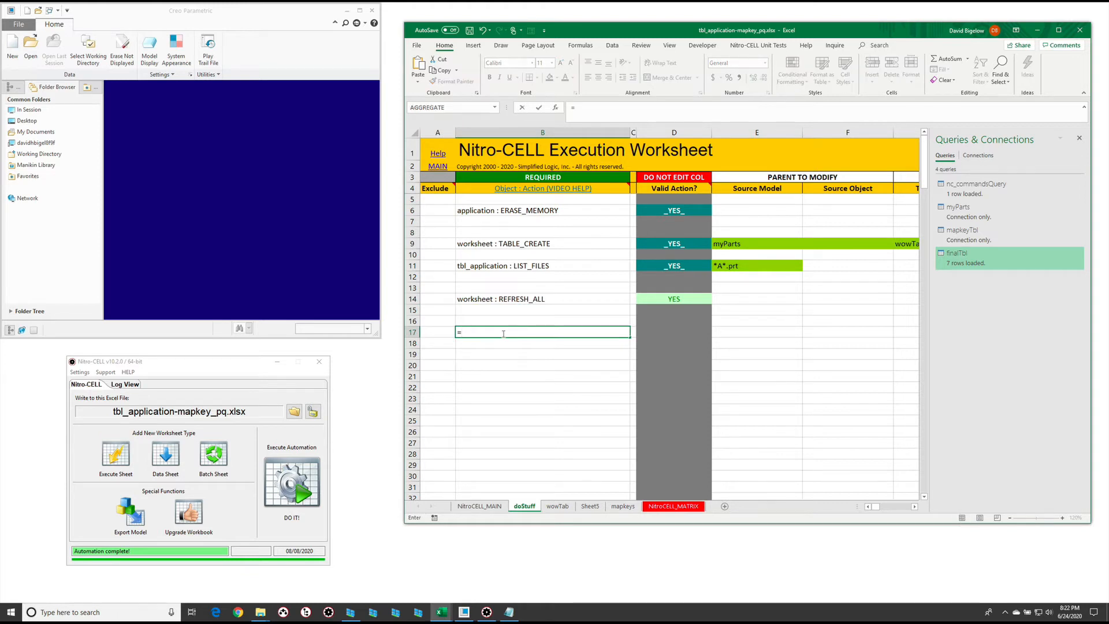
pyautogui.write('nc_command[')
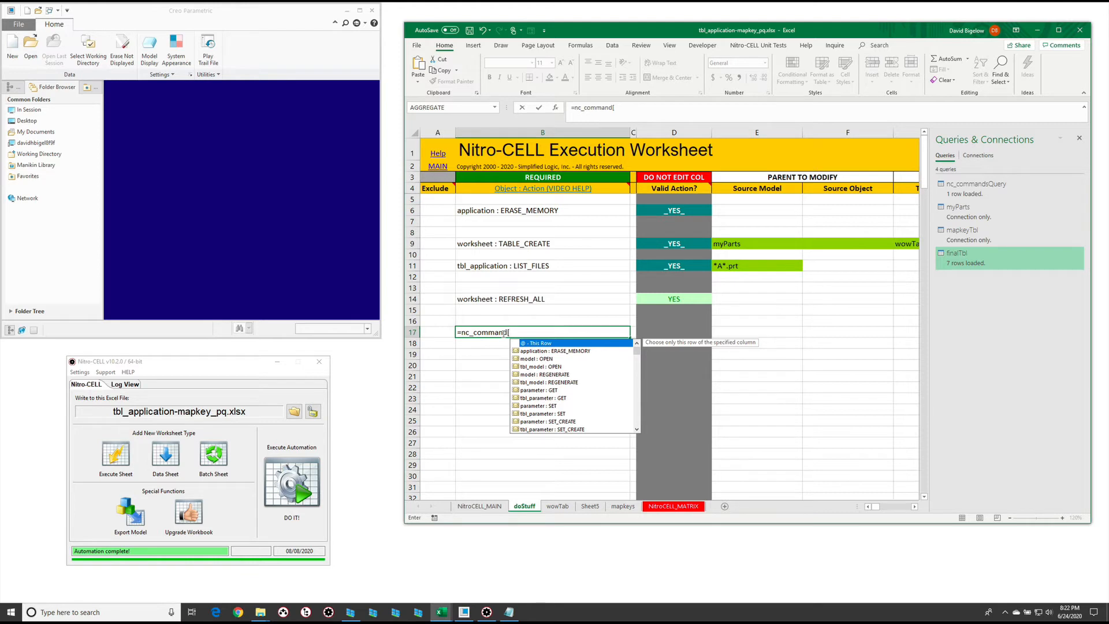
pyautogui.write('open')
pyautogui.press('Down')
pyautogui.press('Tab')
pyautogui.write(']')
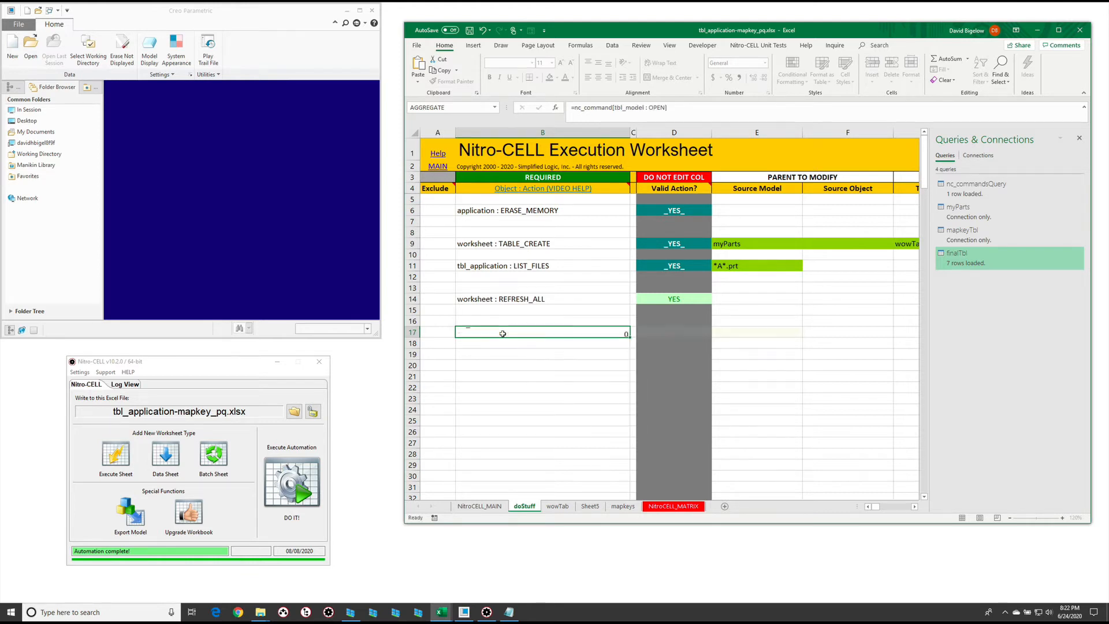
pyautogui.press('Return')
# - Set the Source Model argument of the tbl_model : OPEN row to TBL:finalTbl
pyautogui.click(761, 331)
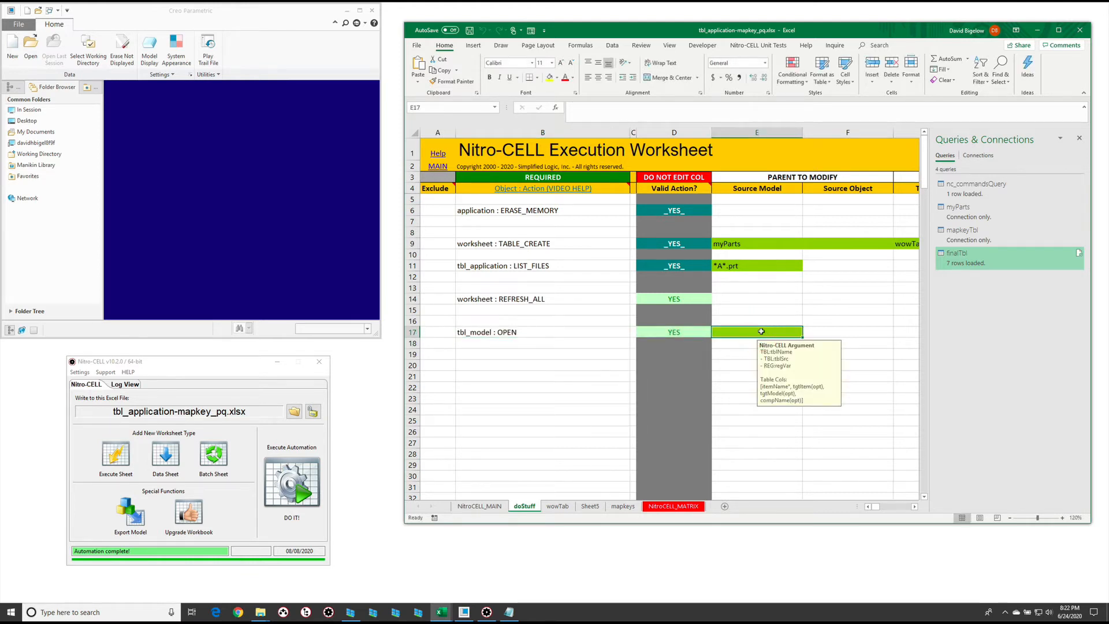
pyautogui.write('TBL:')
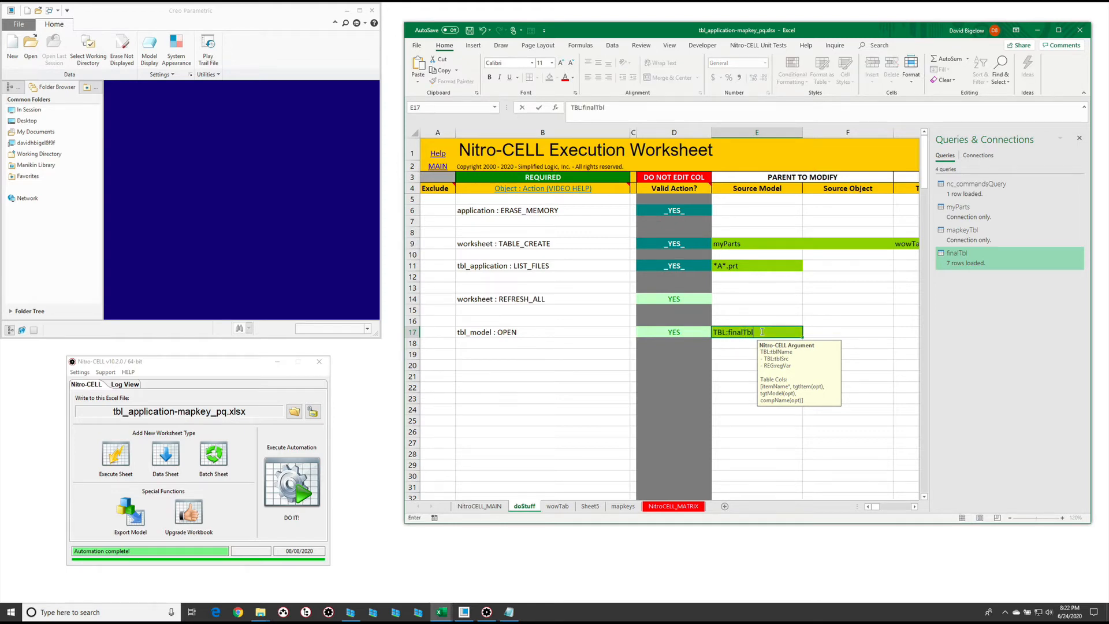
pyautogui.write('finalTbl')
pyautogui.press('Return')
pyautogui.click(761, 331)
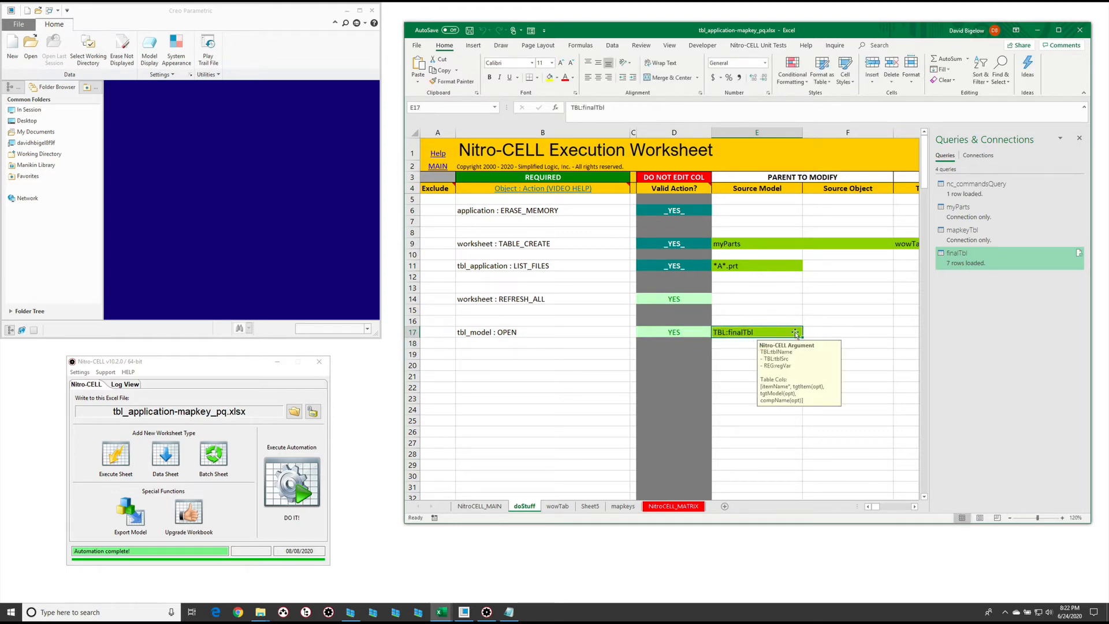
# - Enter the tbl_application : MAPKEY command from nc_command in cell B19
pyautogui.click(521, 356)
pyautogui.click(508, 332)
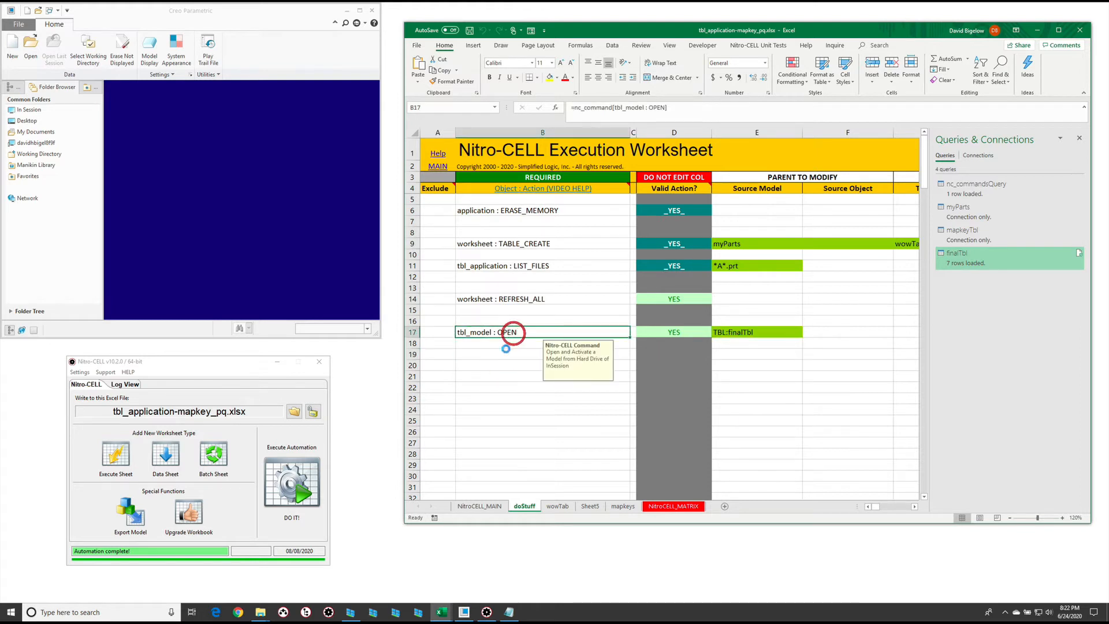
pyautogui.hotkey('ctrl', 'c')
pyautogui.click(497, 355)
pyautogui.write('=nc_command[')
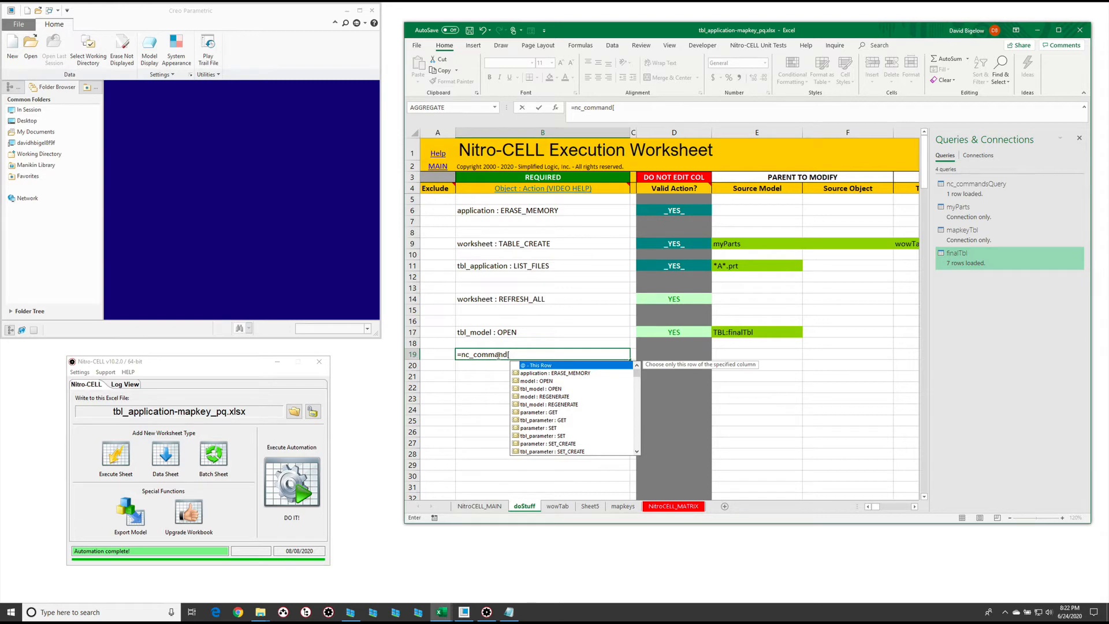
pyautogui.write('tbl_application : MAPKEY')
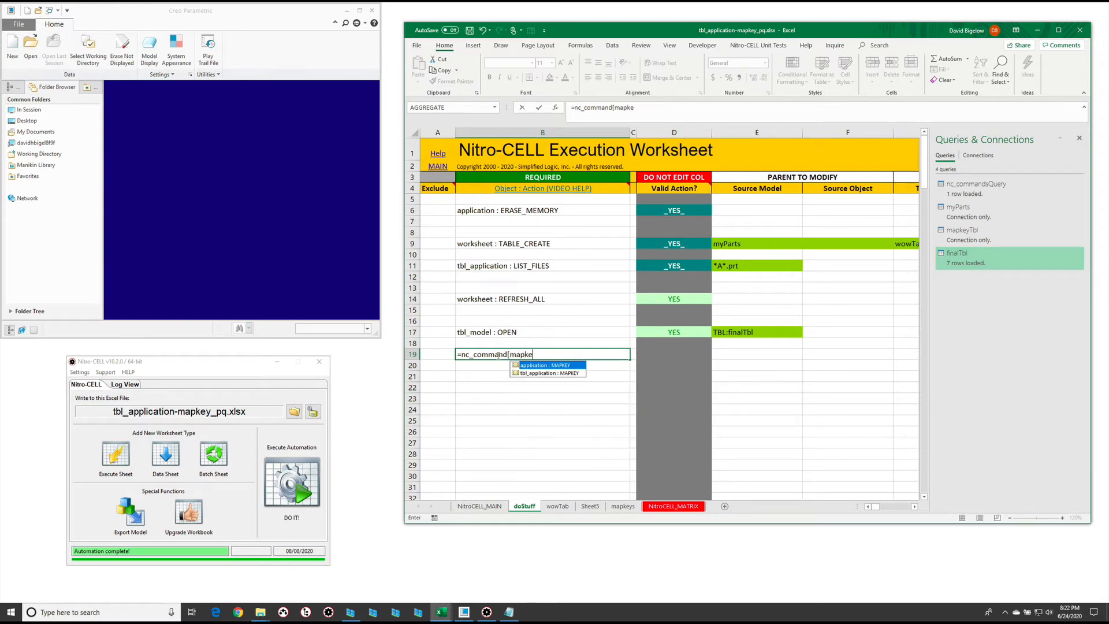
pyautogui.write(']')
pyautogui.press('Return')
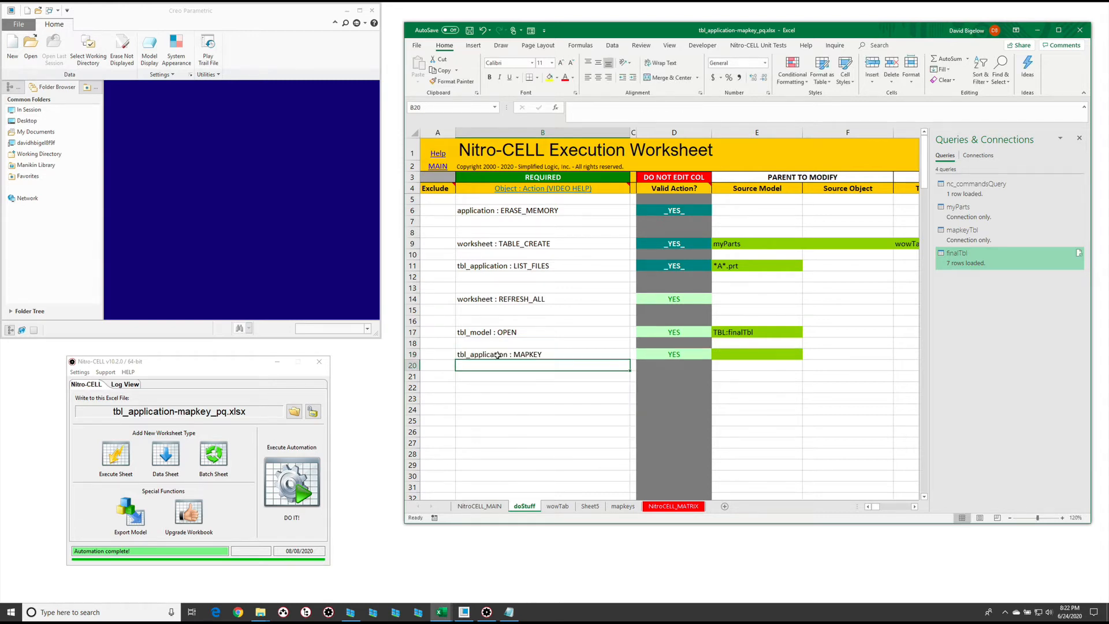
# - Copy the TBL:finalTbl argument from the tbl_model : OPEN row into the Source Model cell of the MAPKEY row
pyautogui.click(774, 358)
pyautogui.click(761, 330)
pyautogui.hotkey('ctrl', 'c')
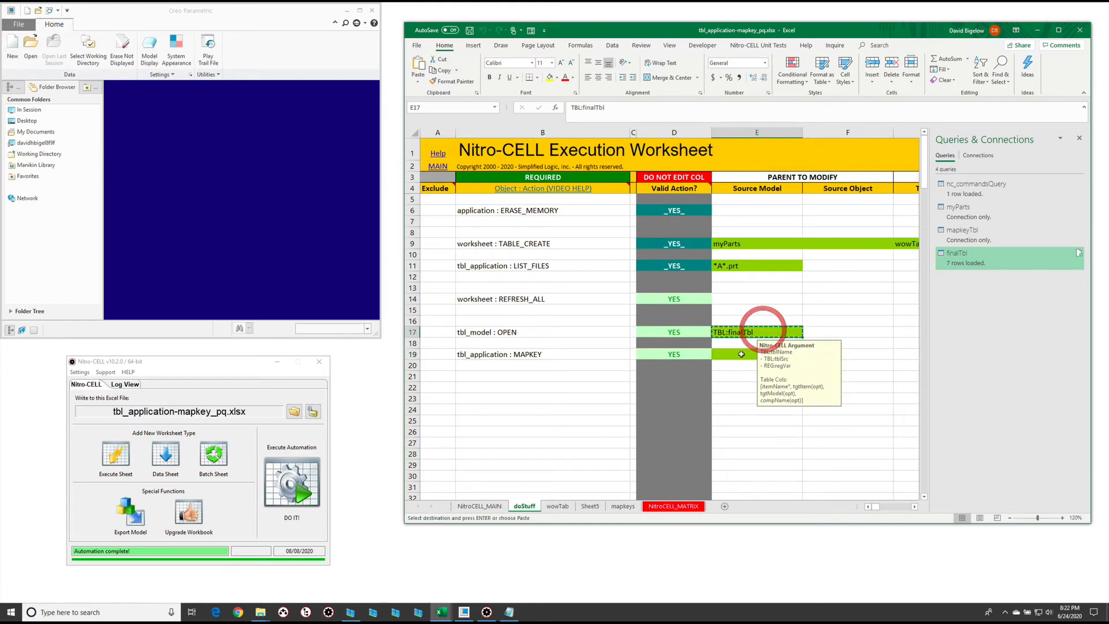
pyautogui.click(741, 354)
pyautogui.hotkey('ctrl', 'v')
pyautogui.press('Escape')
pyautogui.click(546, 376)
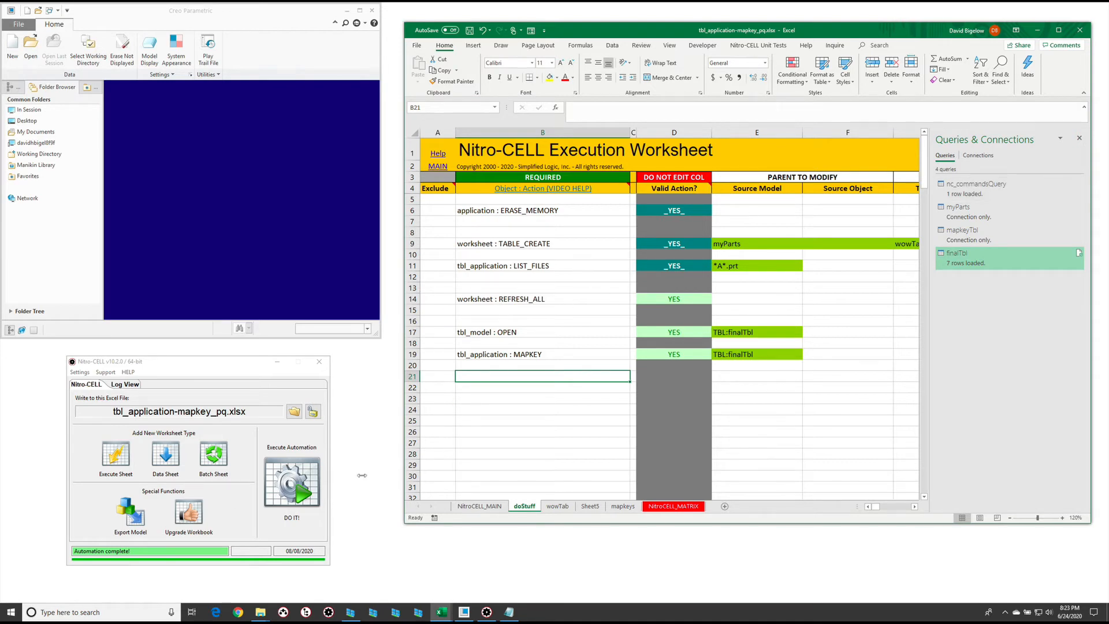
# - Execute the automation in Nitro-CELL and compare the finalTbl columns with those the MAPKEY command expects
pyautogui.click(278, 491)
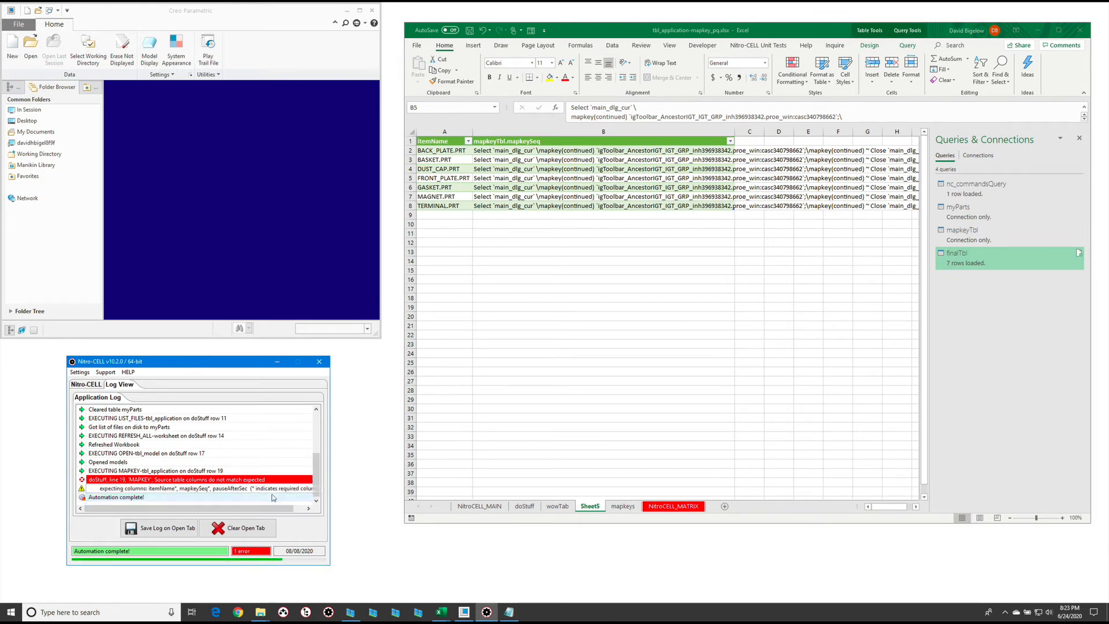
pyautogui.click(977, 263)
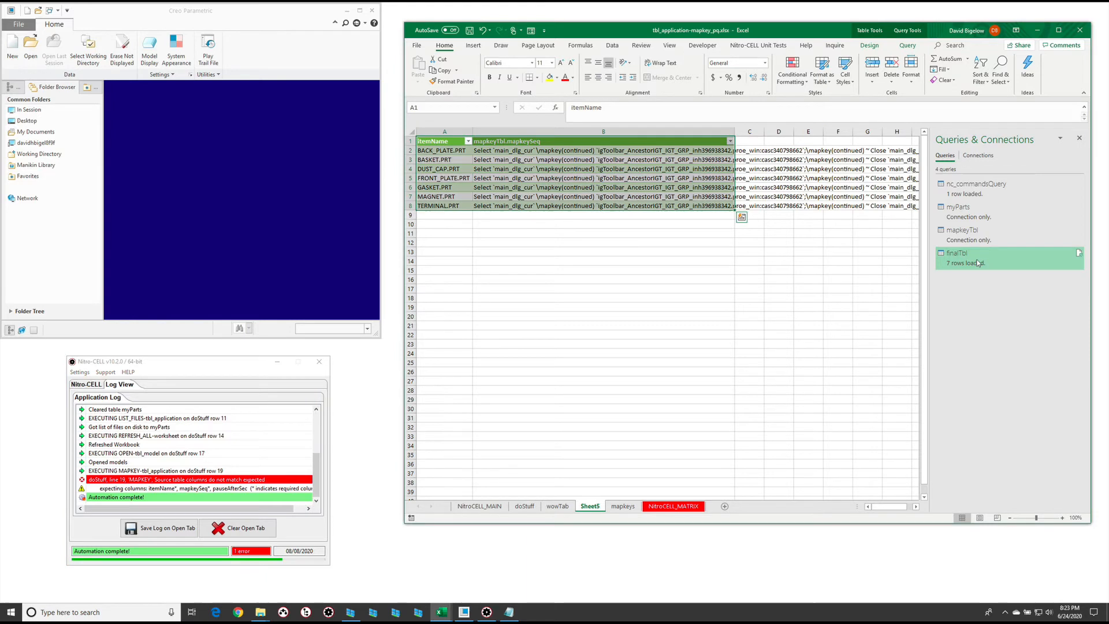
pyautogui.click(523, 506)
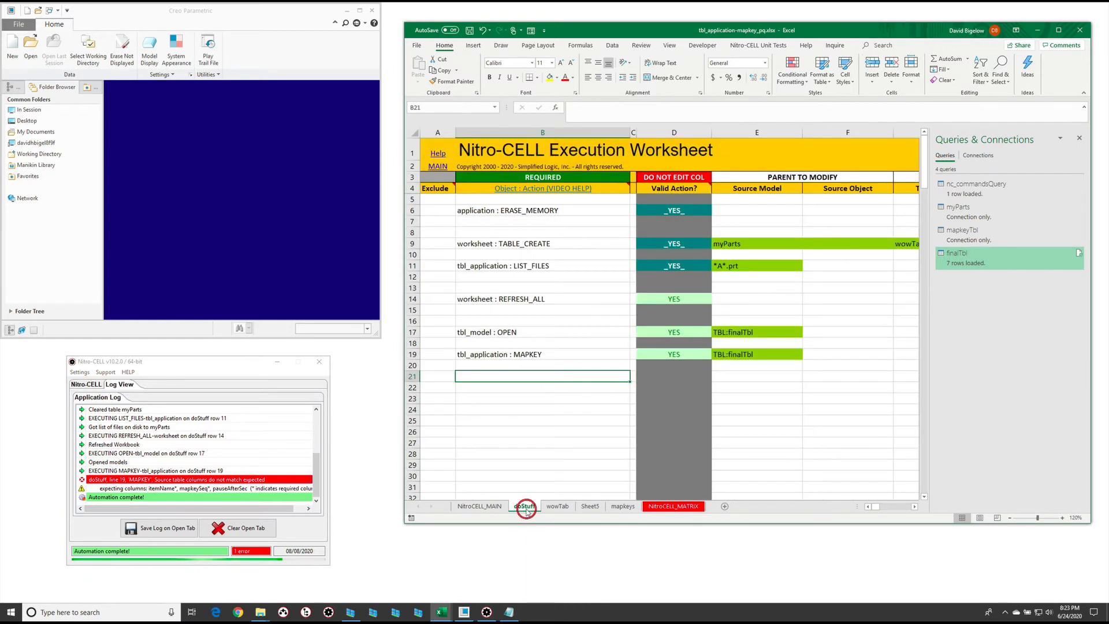
pyautogui.click(756, 358)
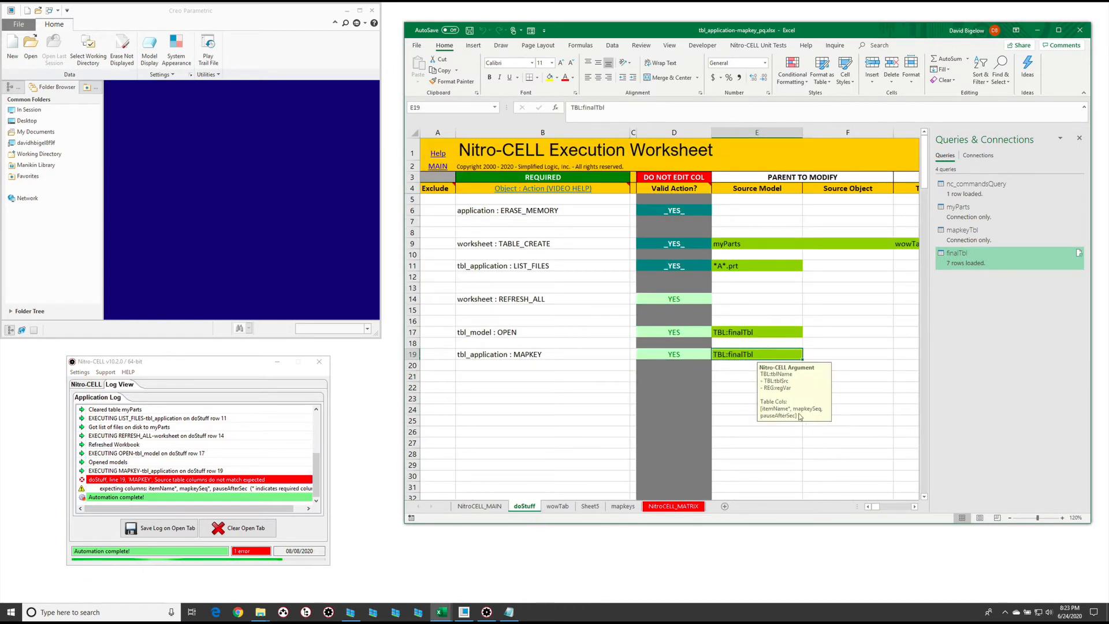
# - Edit the finalTbl query to rename its mapkeyTbl.mapkeySeq column to mapkeySeq, and close the query editor keeping the changes
pyautogui.click(970, 263)
pyautogui.rightClick(964, 261)
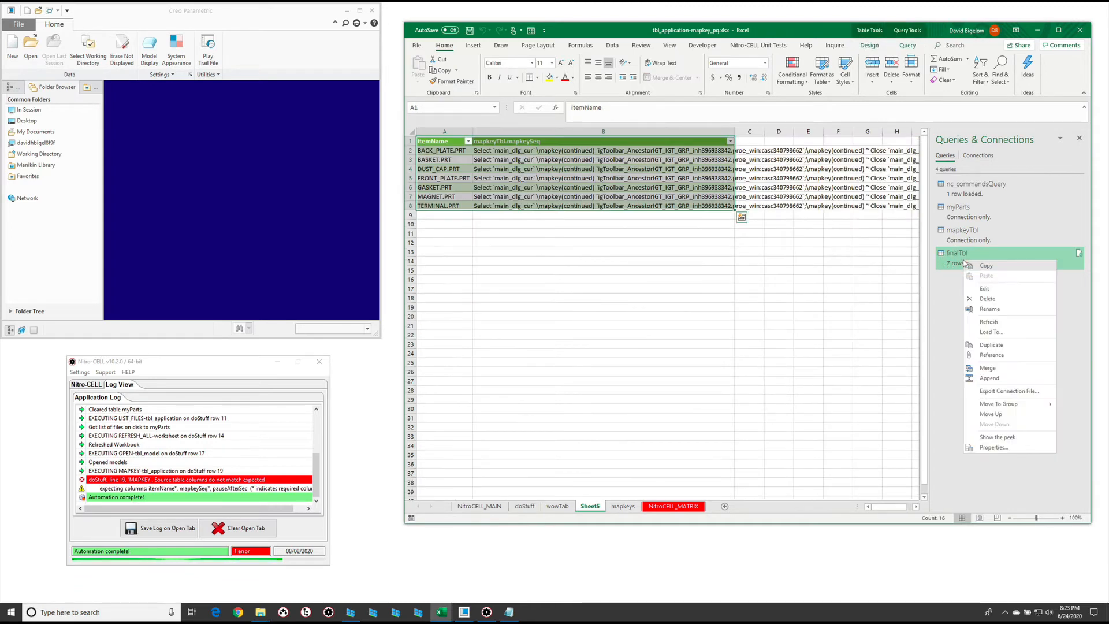
pyautogui.click(985, 288)
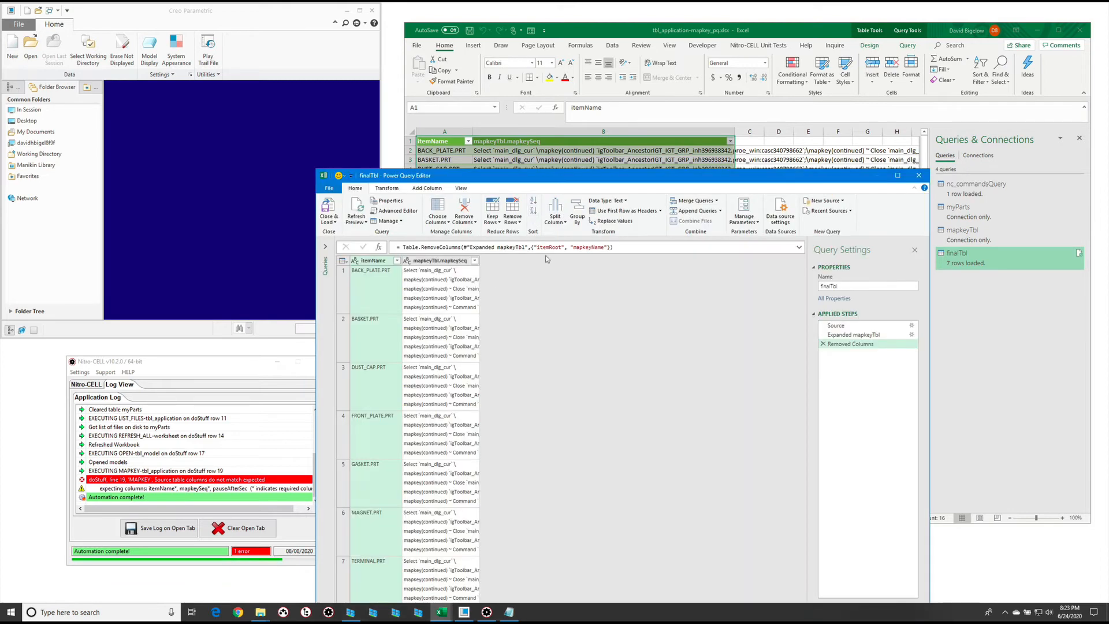
pyautogui.click(440, 261)
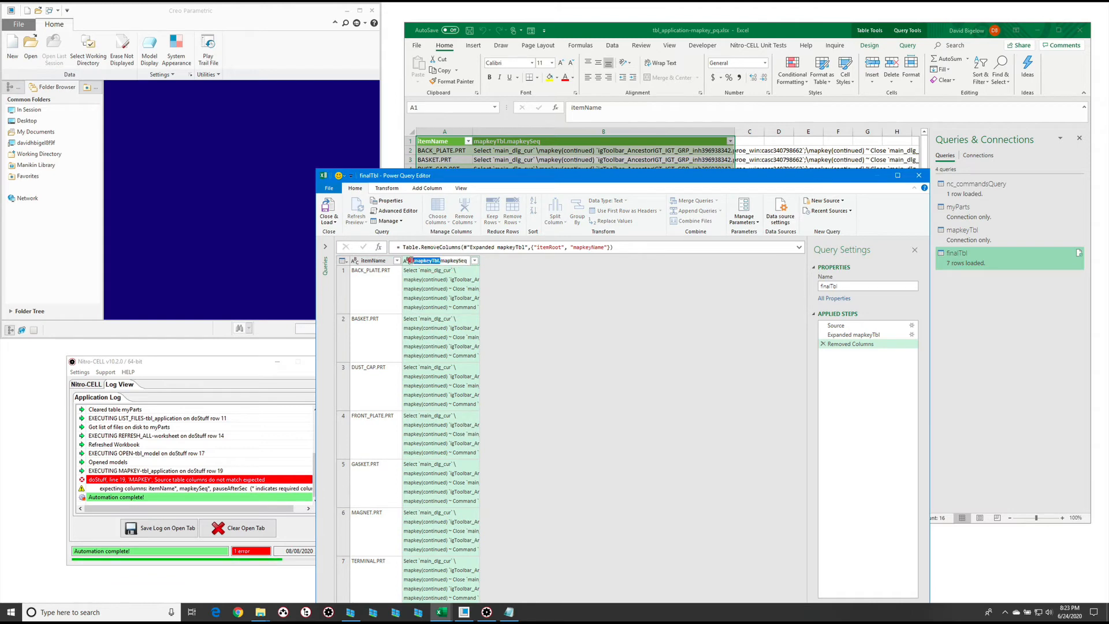
pyautogui.press('Delete')
pyautogui.press('Return')
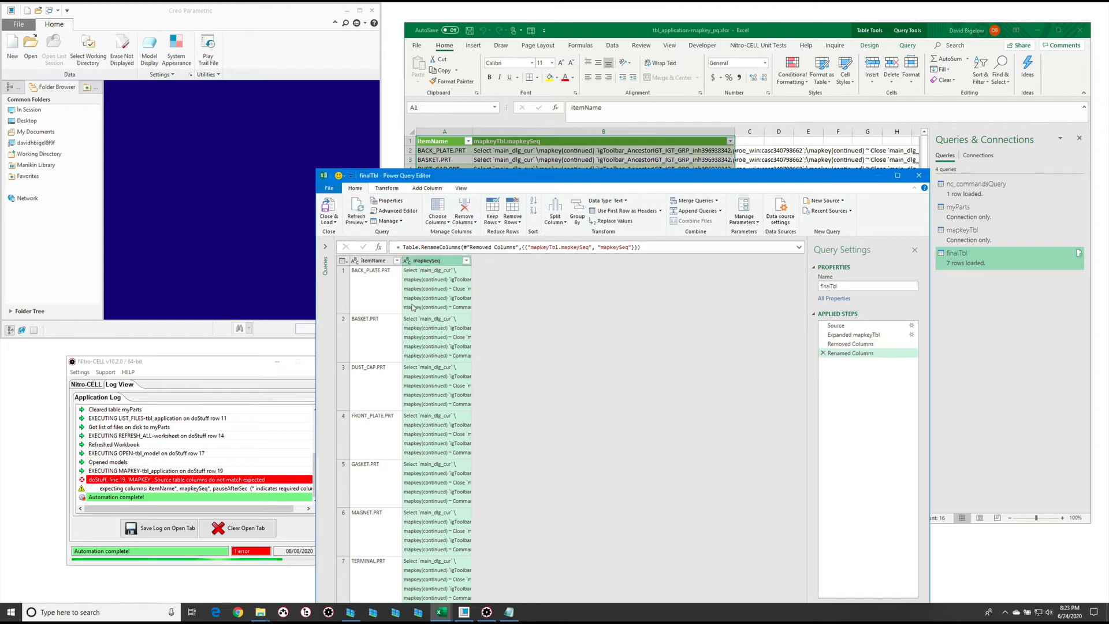
pyautogui.click(918, 175)
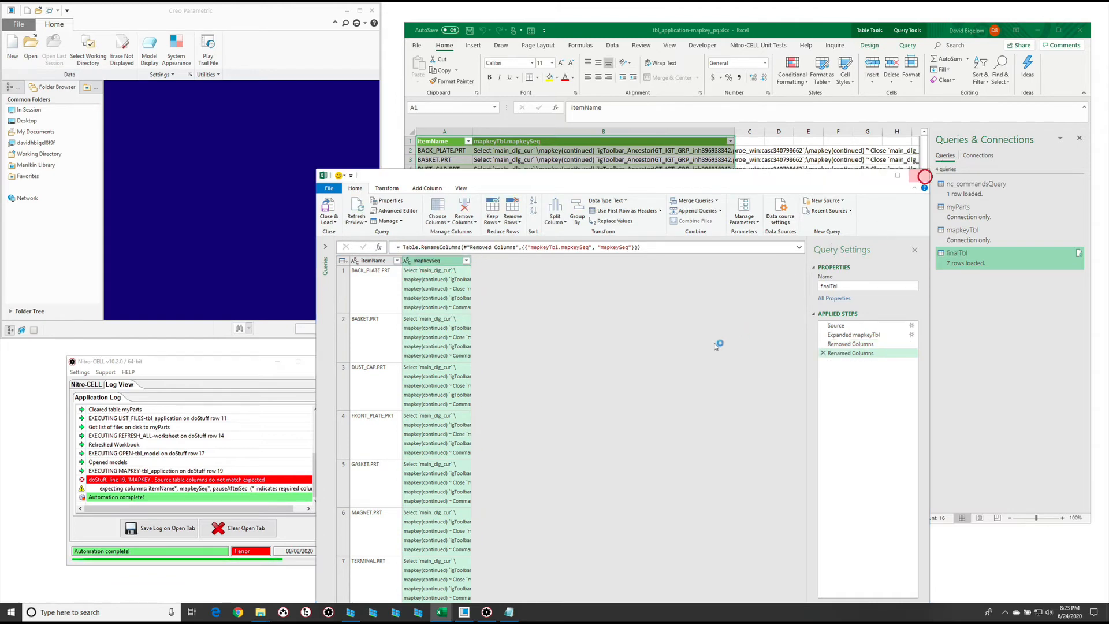
pyautogui.click(564, 320)
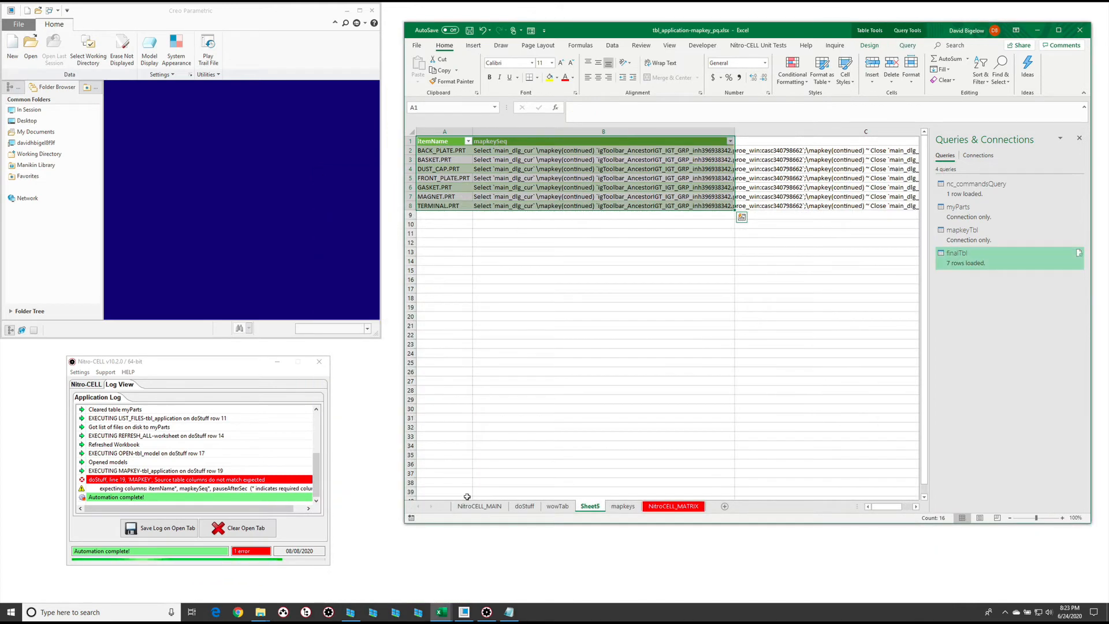
# - Execute the automation again from the main Nitro-CELL page, using the corrected finalTbl columns
pyautogui.click(88, 387)
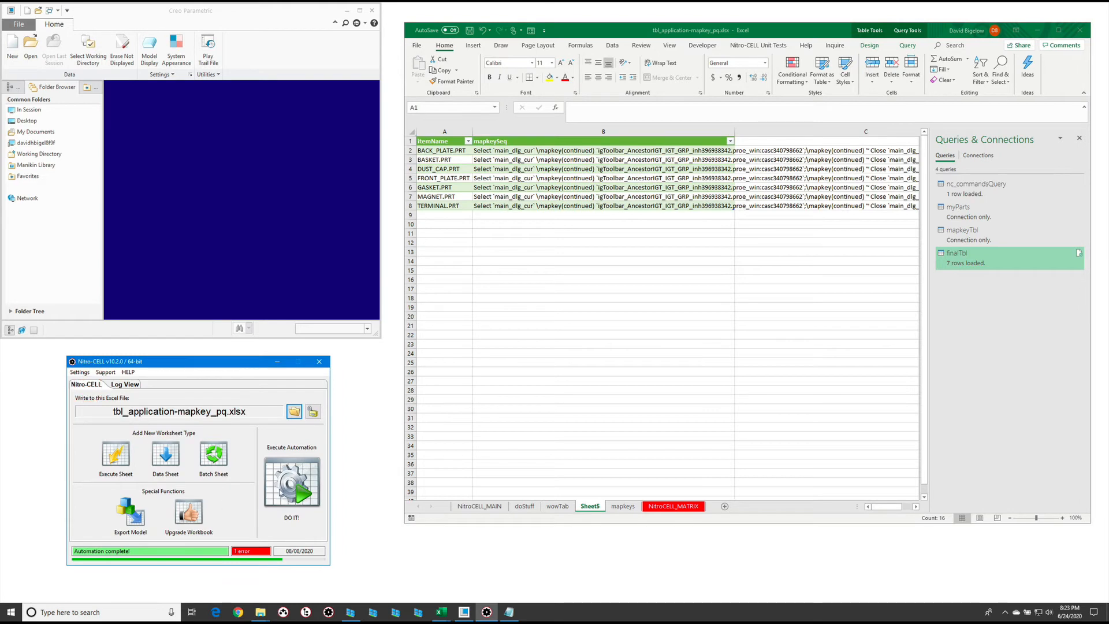
pyautogui.click(285, 483)
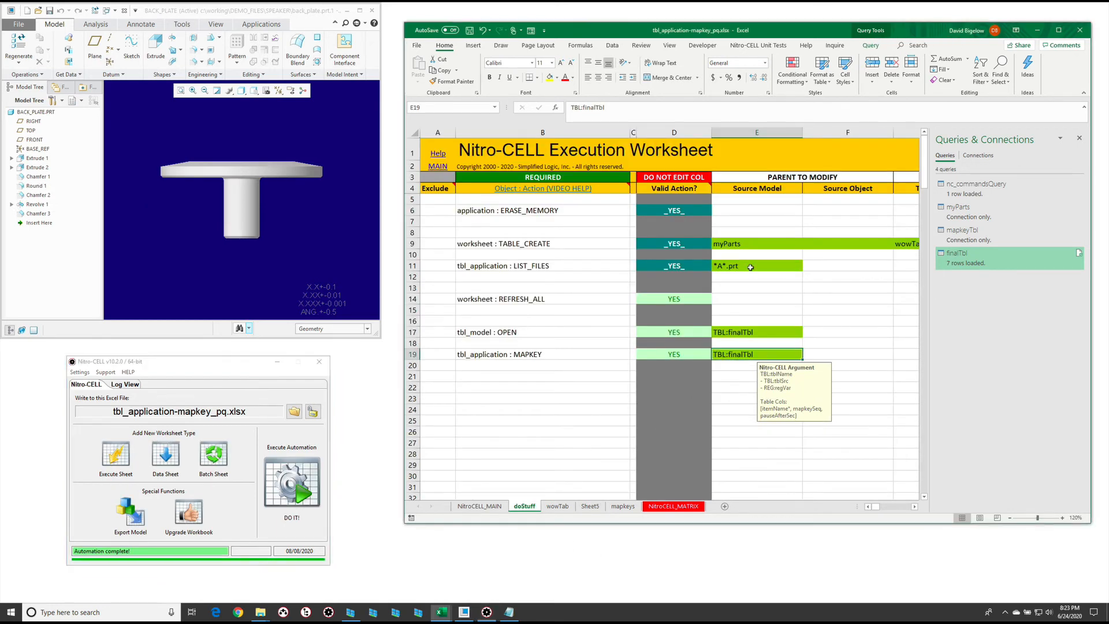
# - Change the LIST_FILES filter in row 11 to *pla*.prt and execute the automation
pyautogui.click(721, 266)
pyautogui.doubleClick(722, 267)
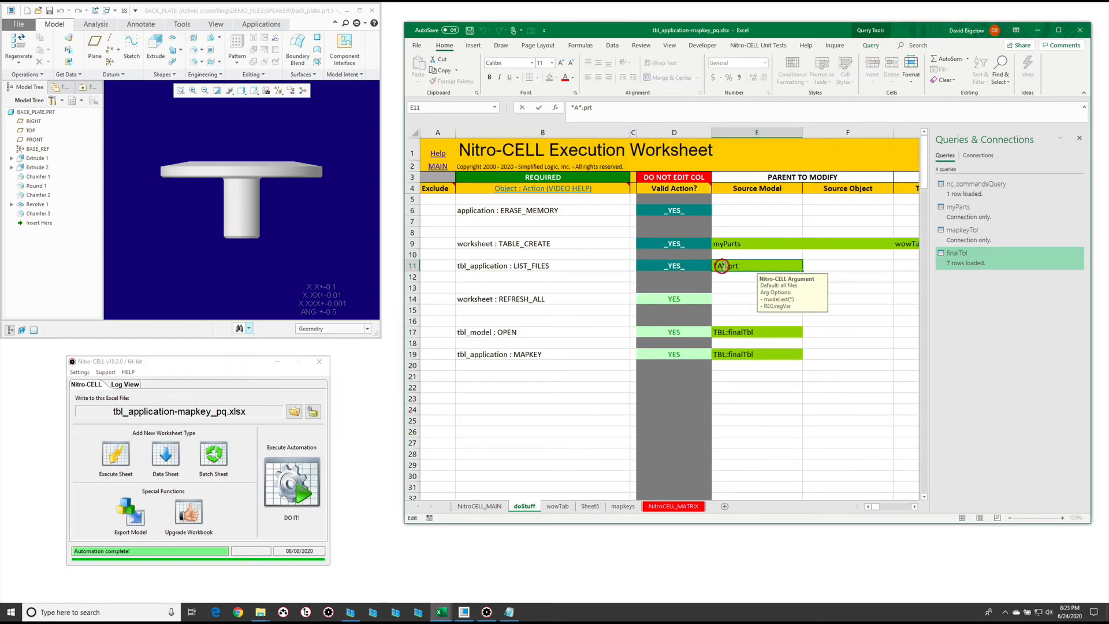
pyautogui.press('Delete')
pyautogui.write('pla*')
pyautogui.press('Return')
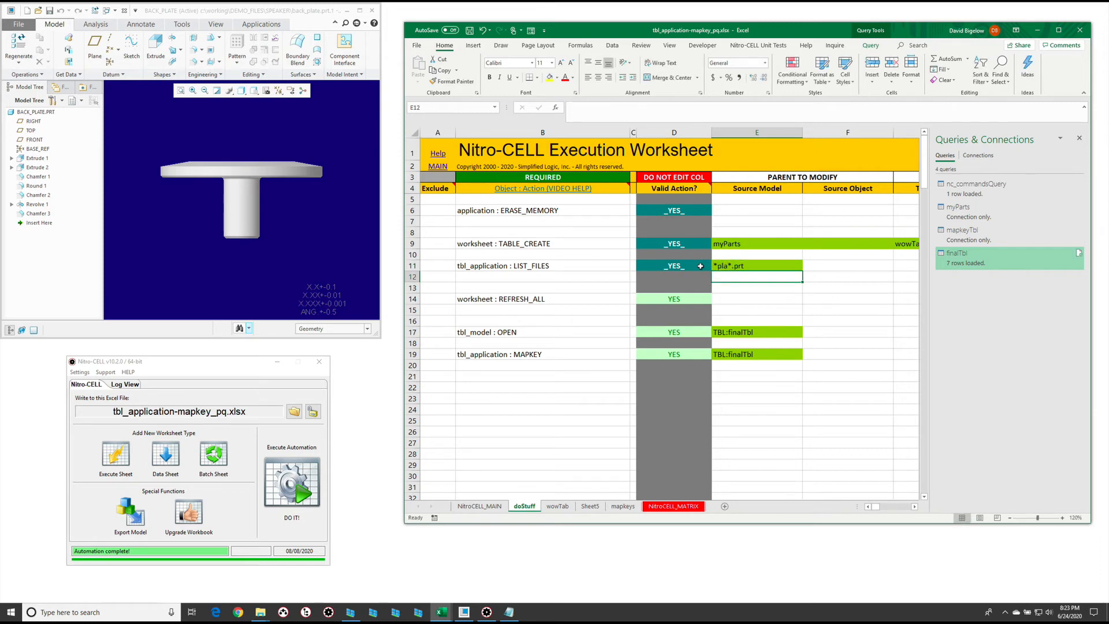
pyautogui.click(281, 490)
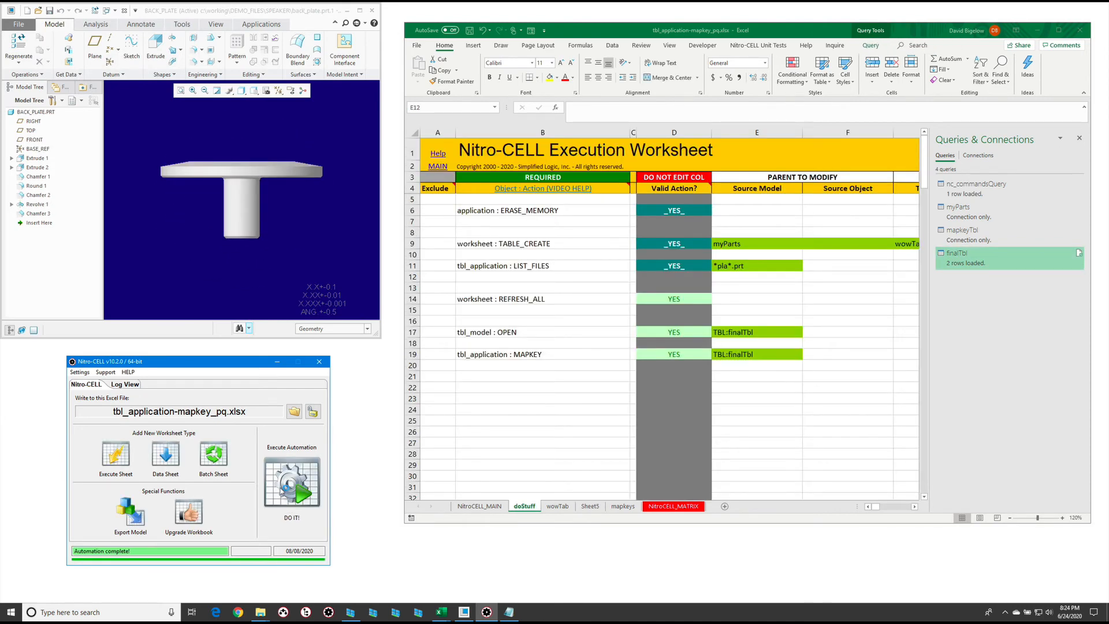
# - Change the row 11 LIST_FILES filter to *s*.prt and execute the automation with it
pyautogui.doubleClick(727, 266)
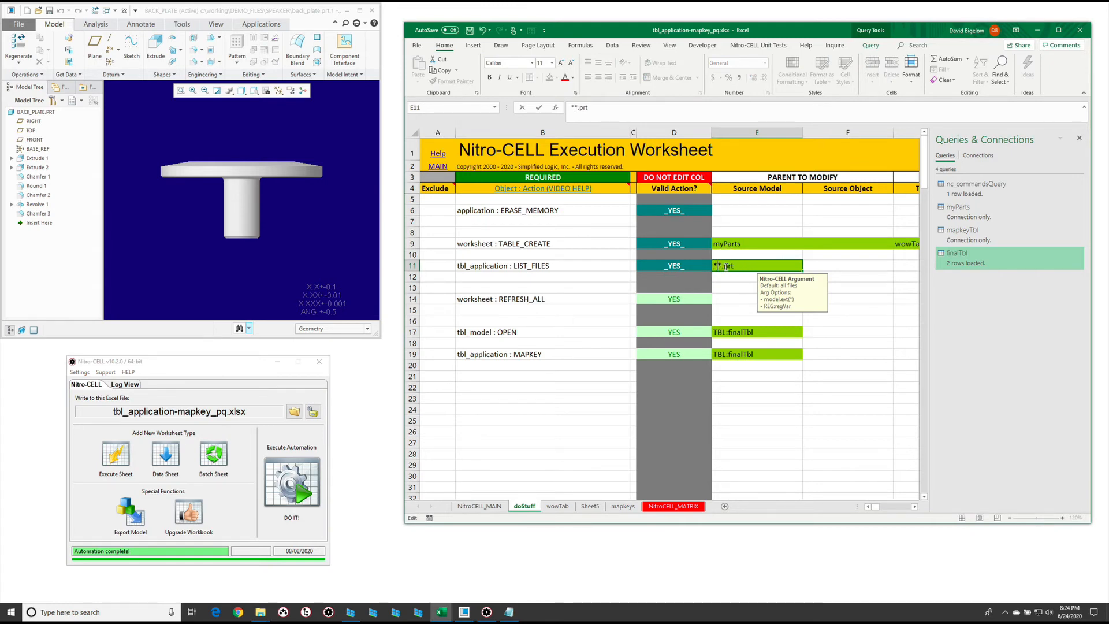
pyautogui.press('Return')
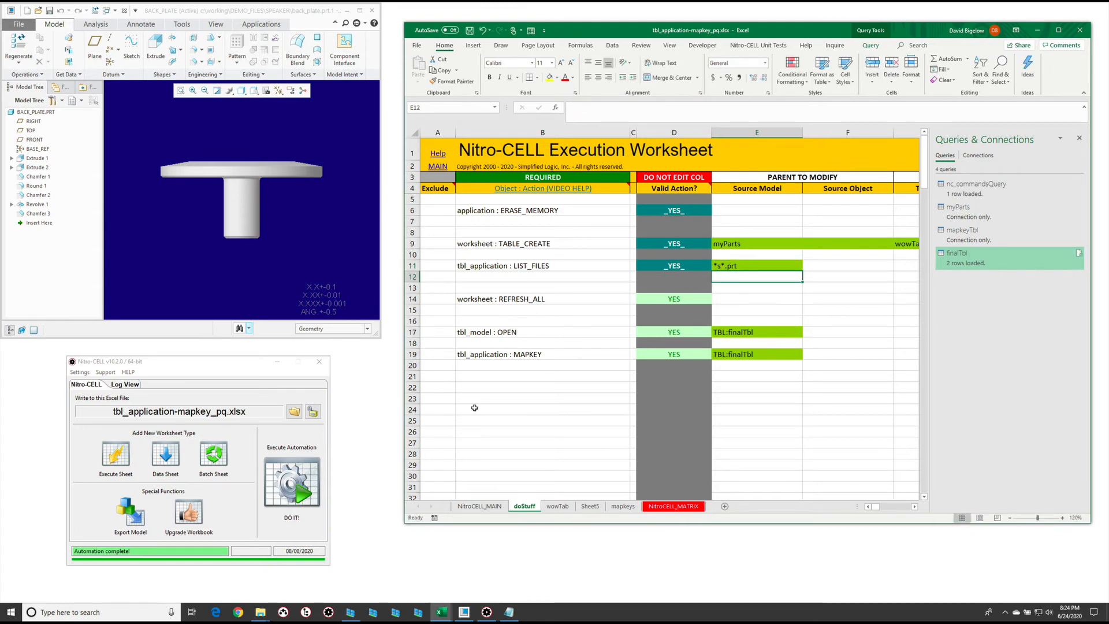
pyautogui.click(282, 484)
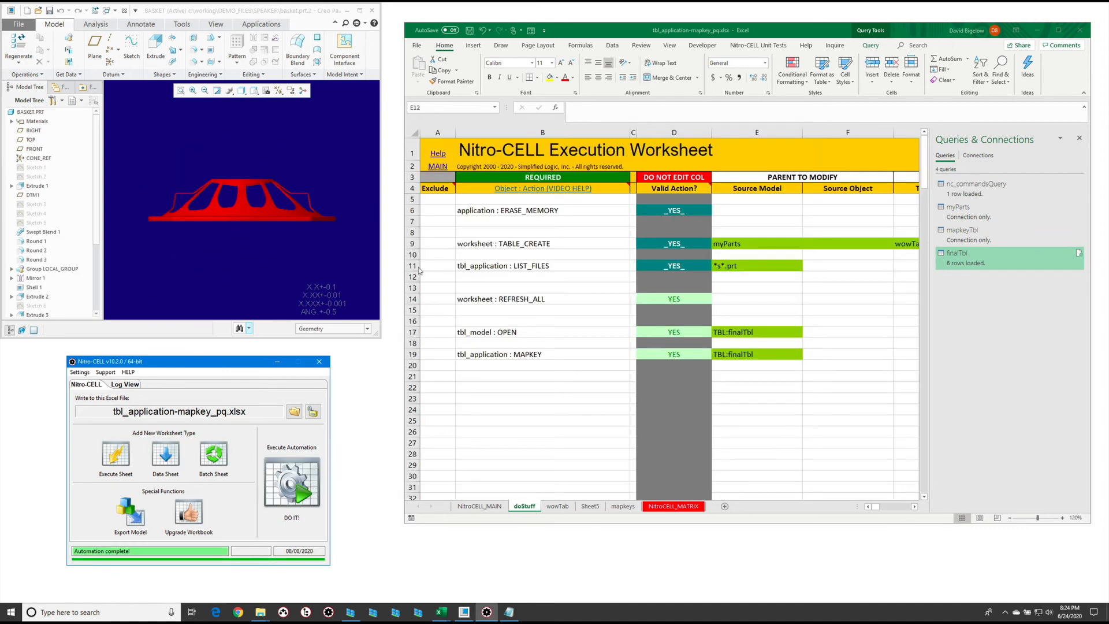
# - Duplicate the LIST_FILES command from row 11 into row 12 and set the copy's filter to *b*.prt
pyautogui.click(413, 266)
pyautogui.hotkey('ctrl', 'c')
pyautogui.click(413, 276)
pyautogui.hotkey('ctrl', 'v')
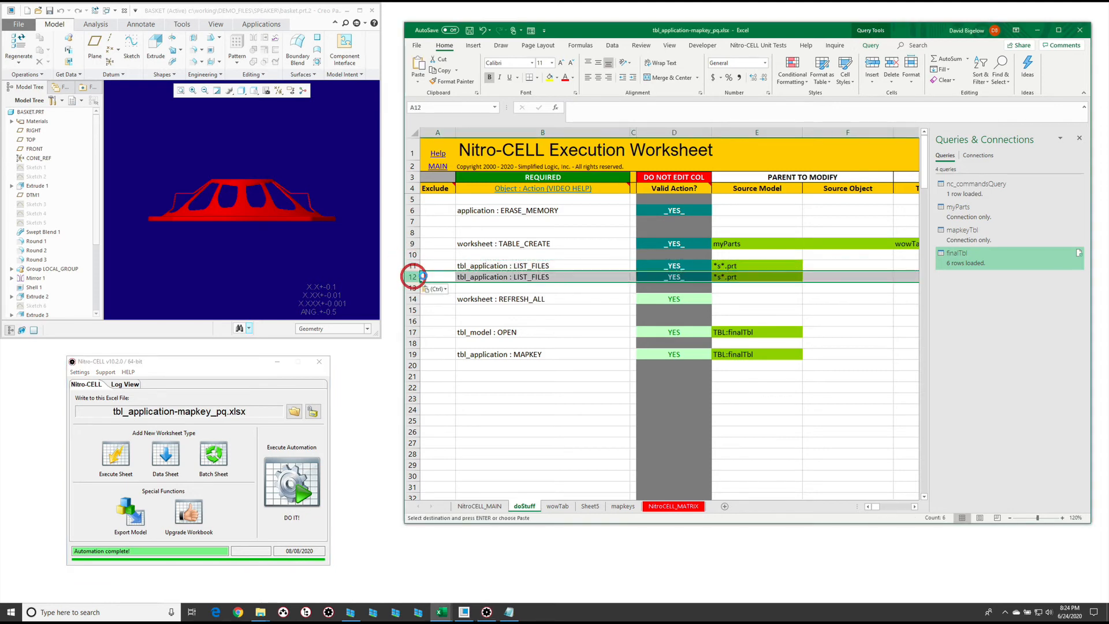
pyautogui.press('Escape')
pyautogui.doubleClick(738, 277)
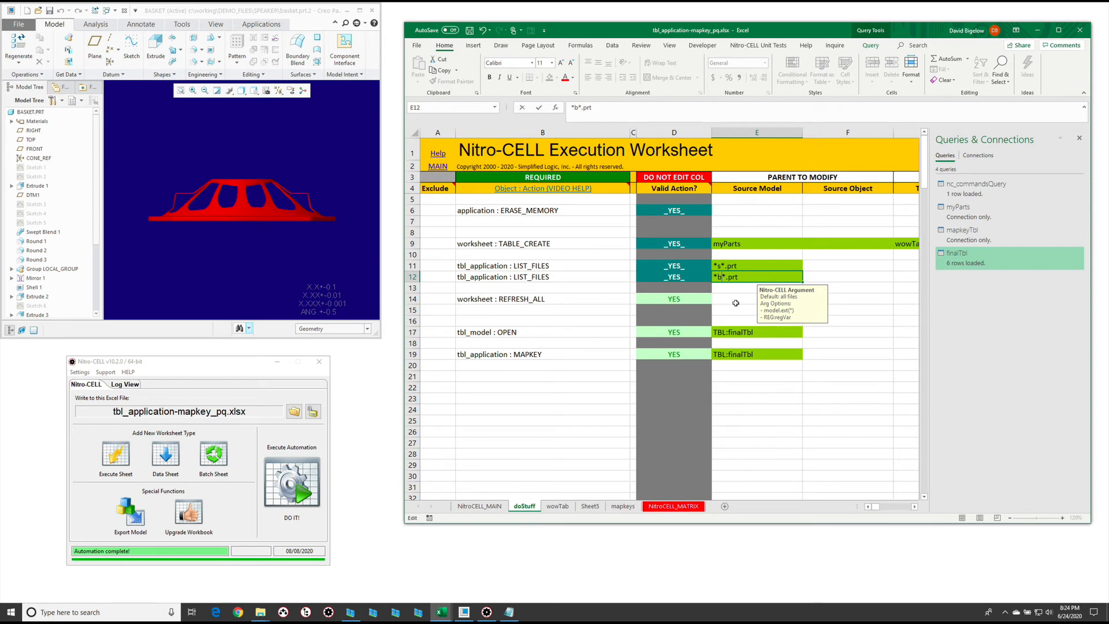
pyautogui.hotkey('shift', 'Return')
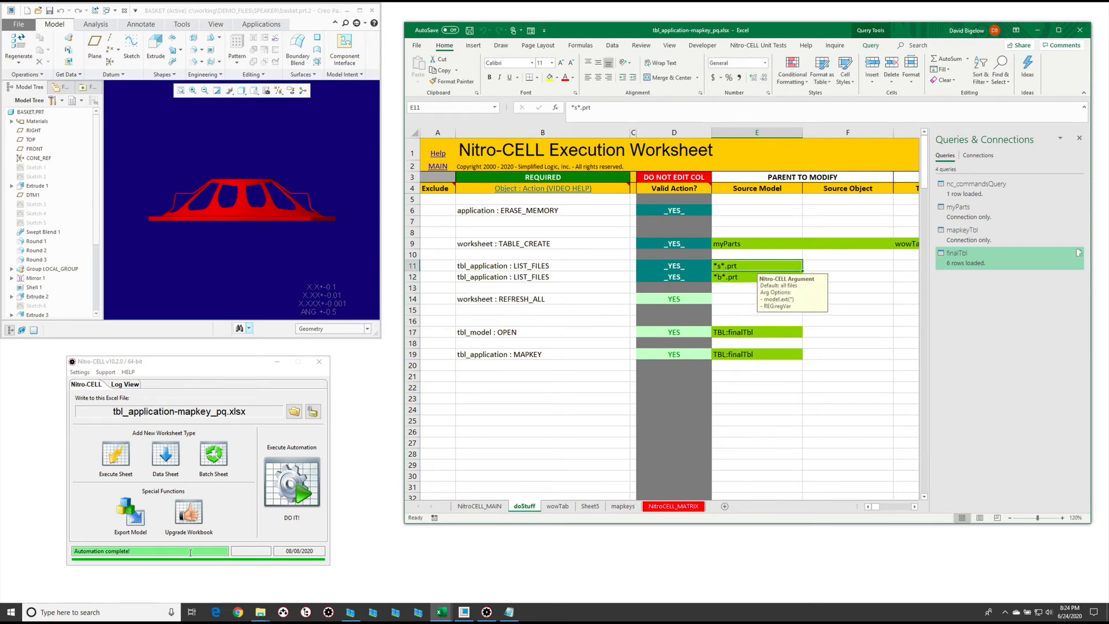
# - Execute the automation and inspect the wowTab part list, the Sheet5 table and the finalTbl query for duplicate parts
pyautogui.click(282, 488)
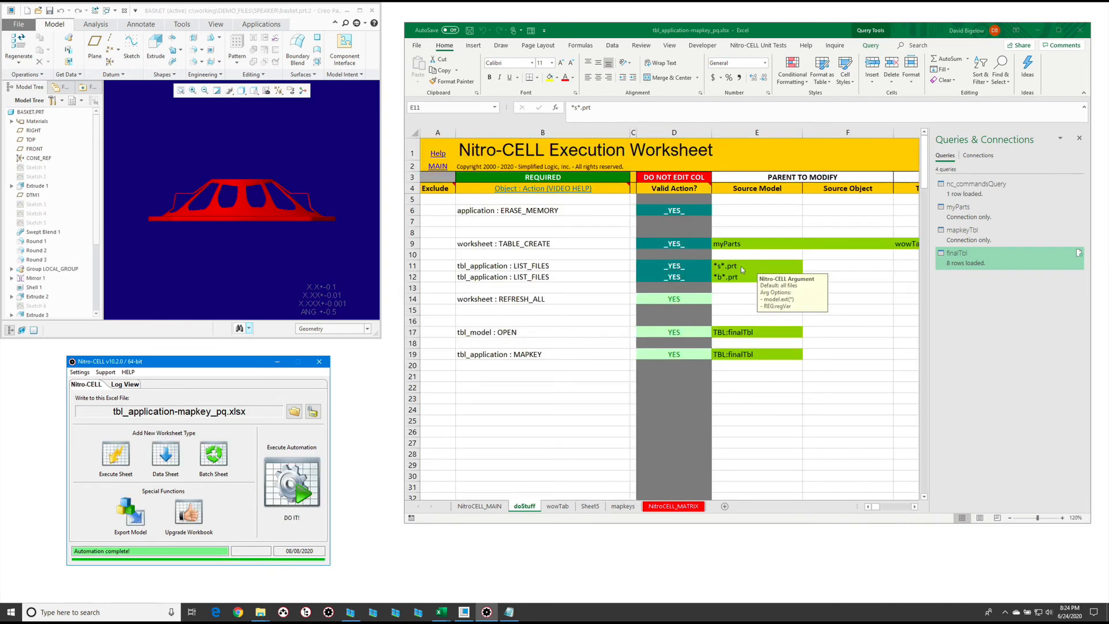
pyautogui.click(556, 506)
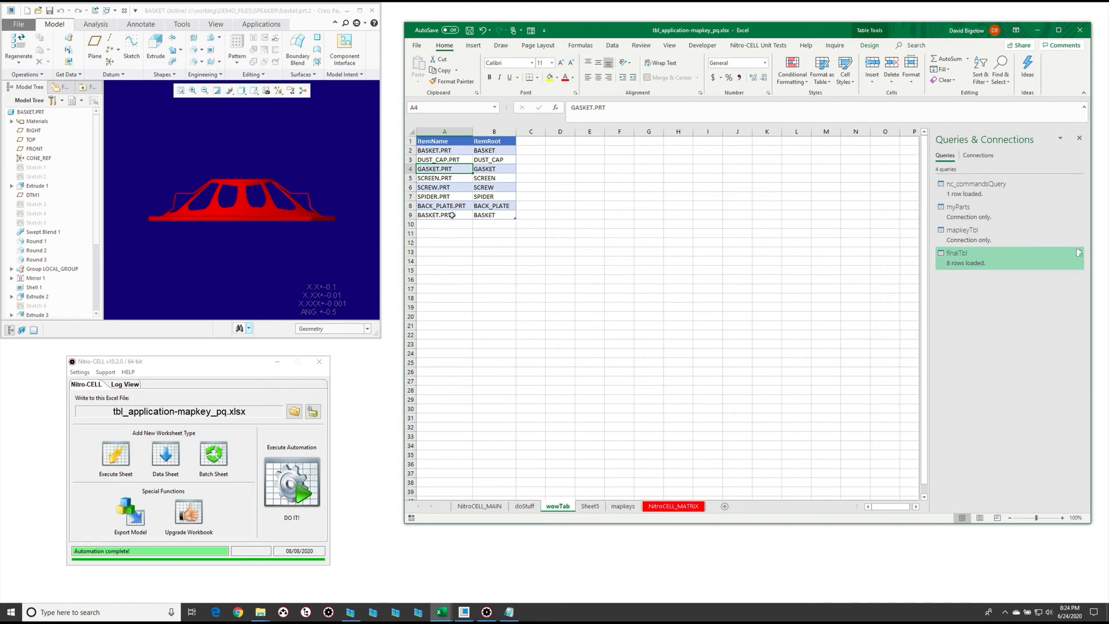
pyautogui.click(588, 508)
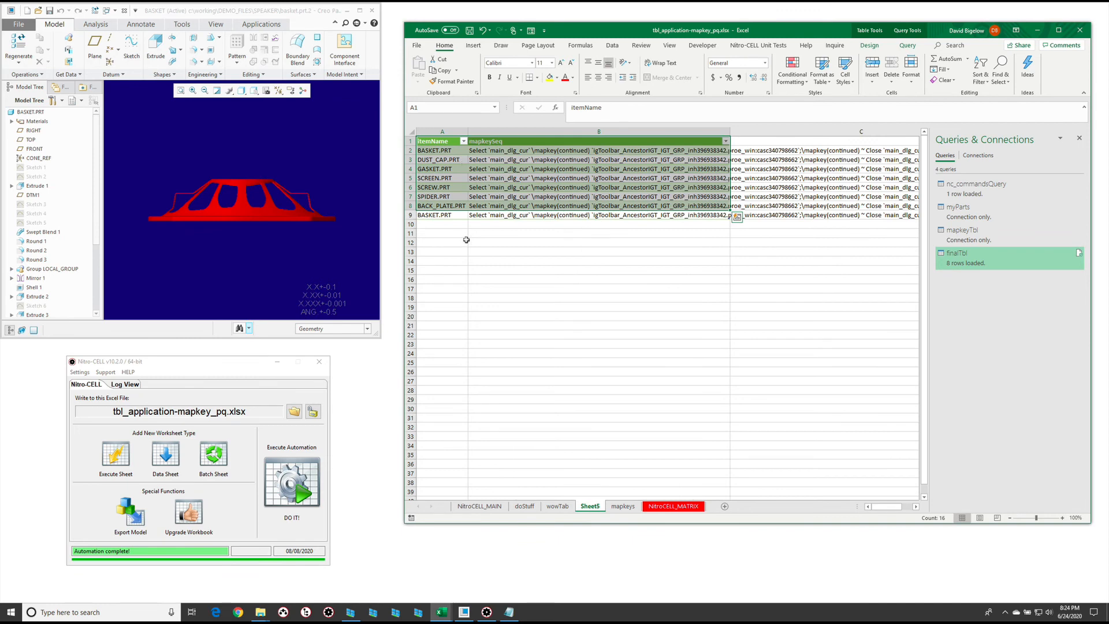
pyautogui.moveTo(961, 263)
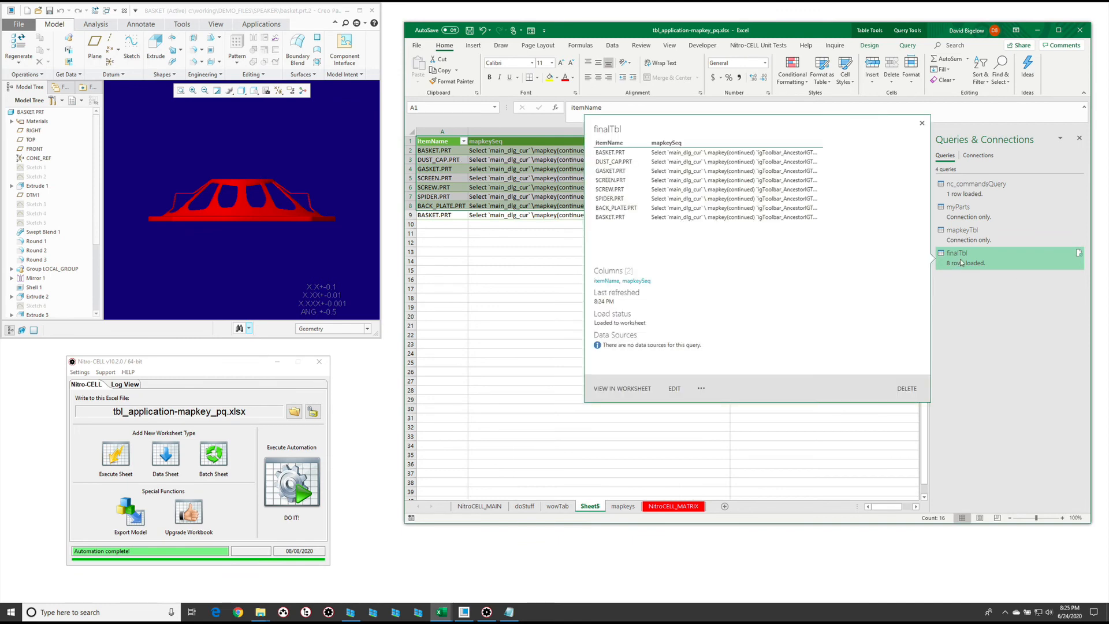
pyautogui.doubleClick(960, 261)
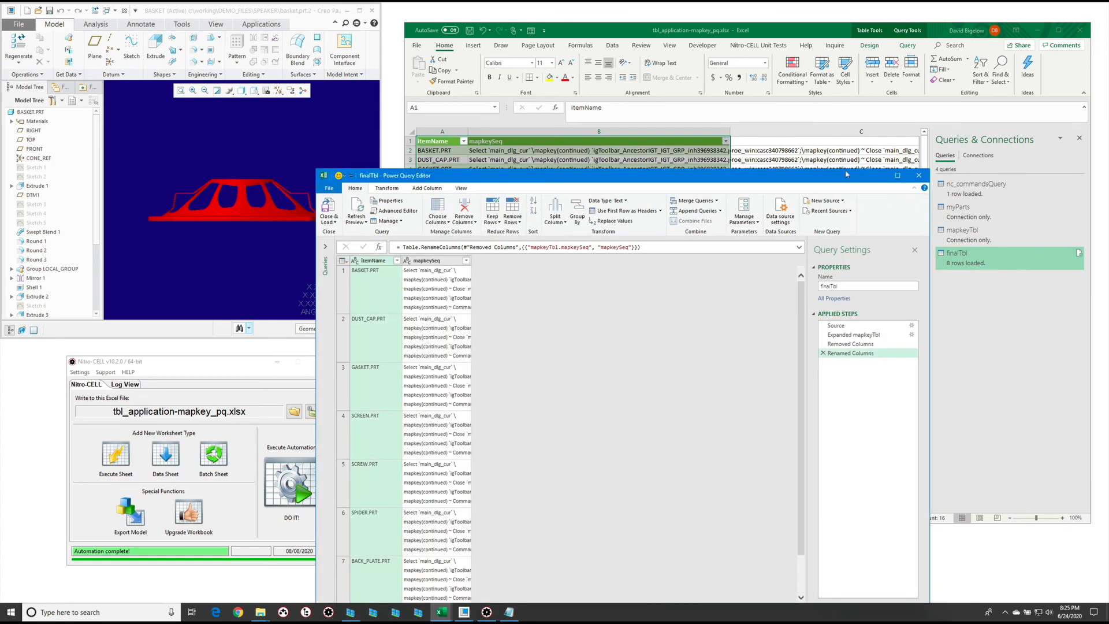
pyautogui.click(919, 175)
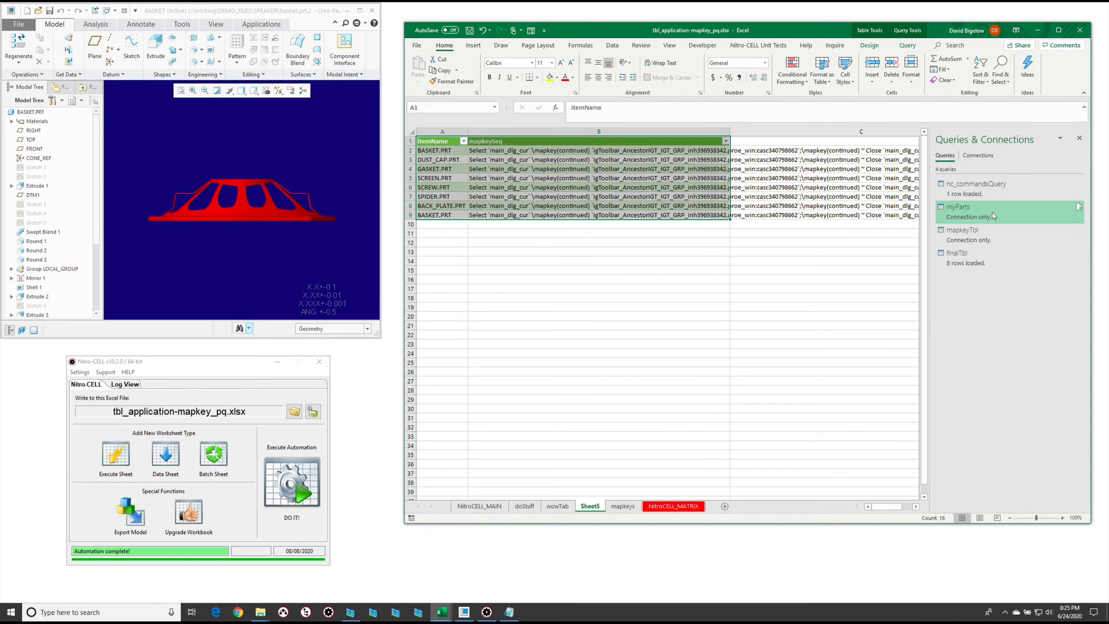
# - Edit the myParts query to remove duplicates by itemName, and close the query editor keeping the changes
pyautogui.doubleClick(994, 216)
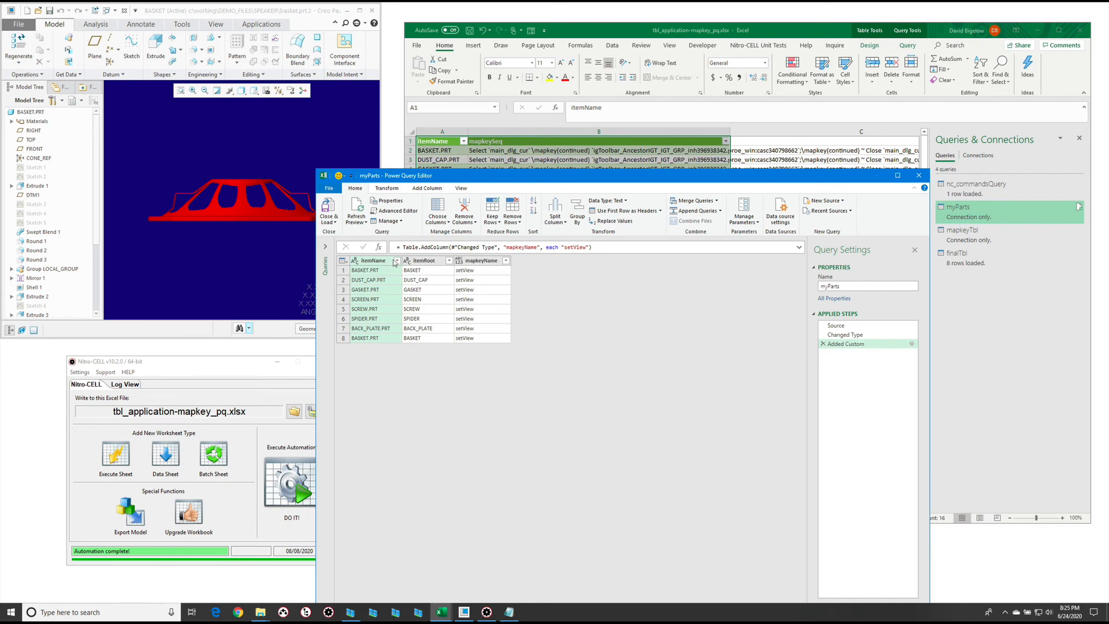
pyautogui.click(398, 261)
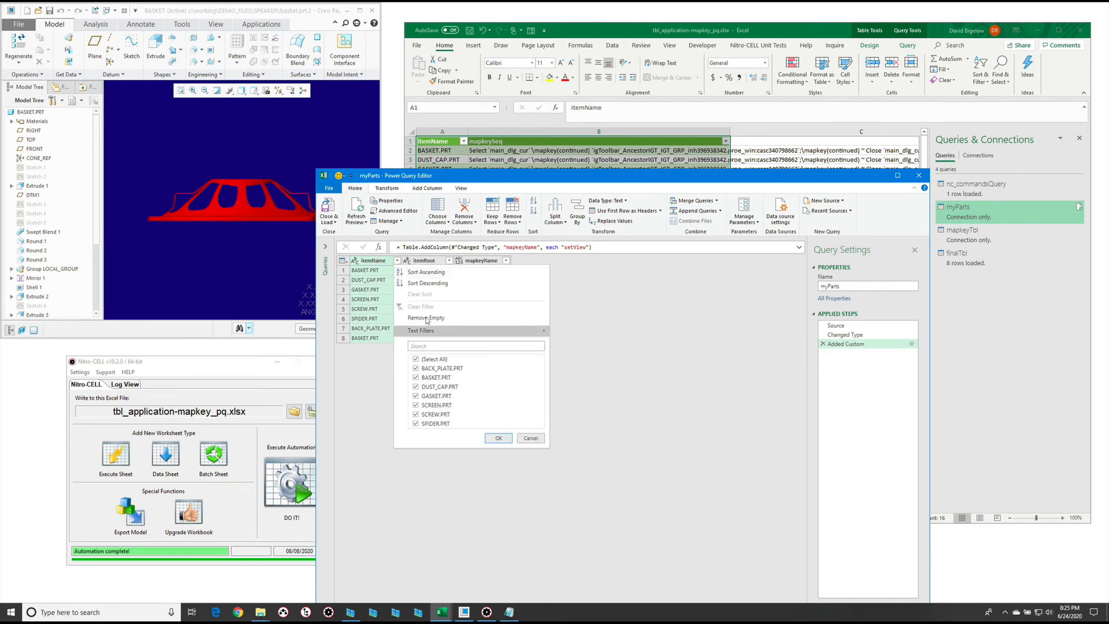
pyautogui.click(682, 310)
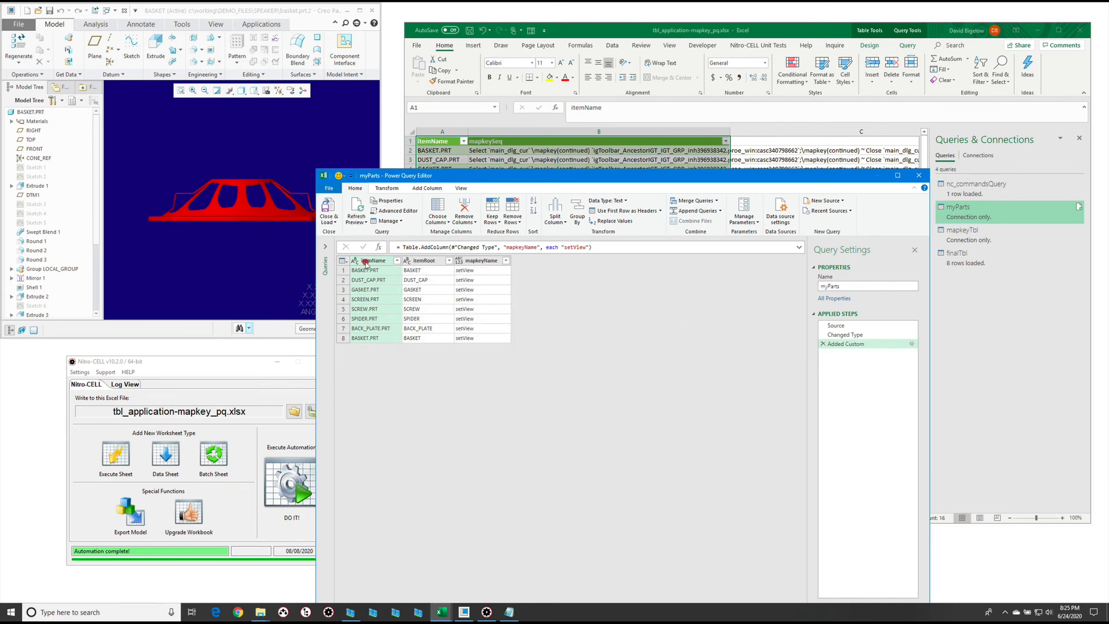
pyautogui.rightClick(367, 263)
pyautogui.click(415, 325)
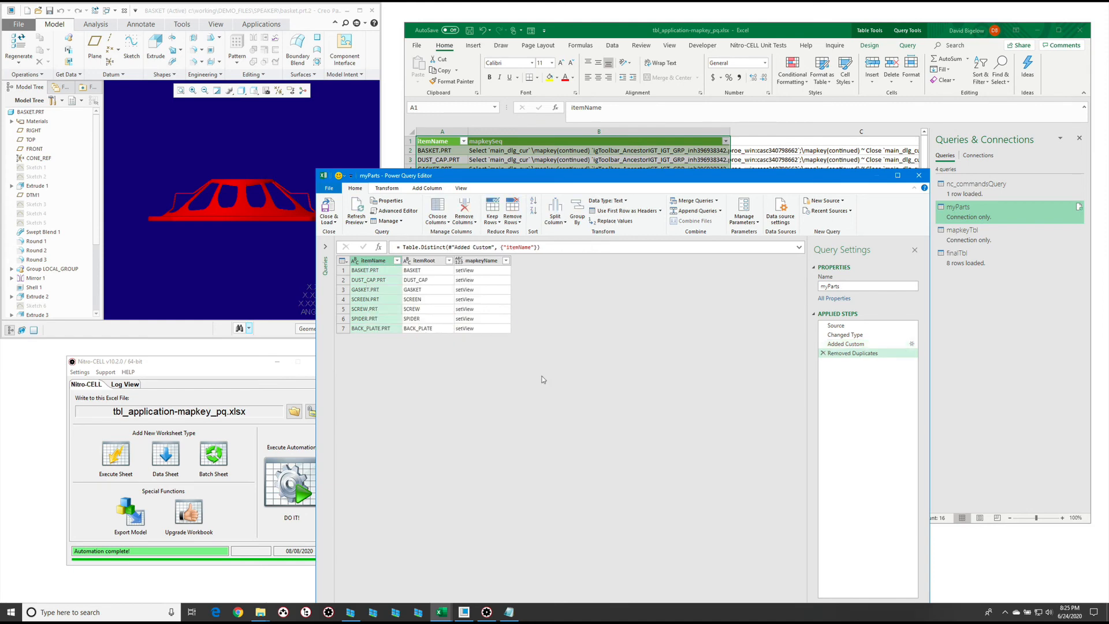
pyautogui.click(919, 175)
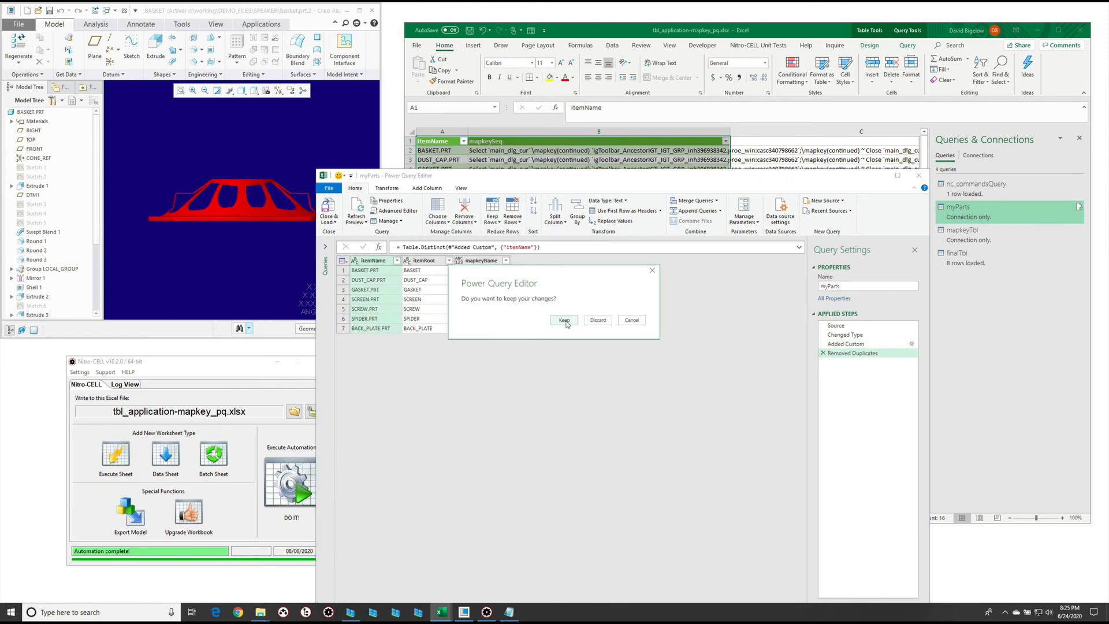
pyautogui.click(564, 321)
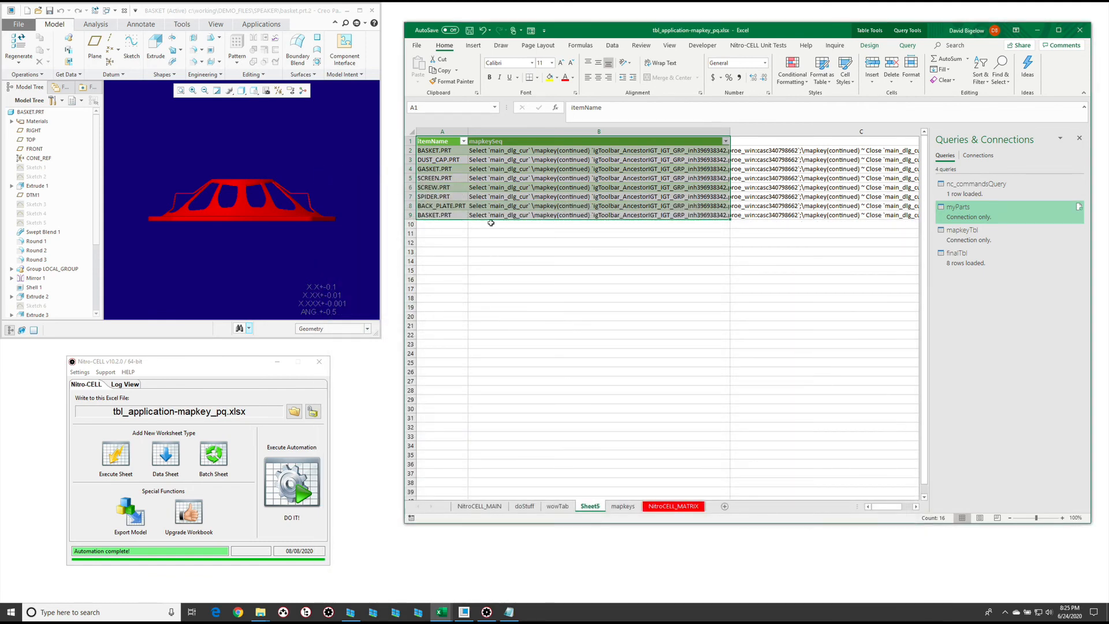
# - Refresh all workbook queries and compare the finalTbl output with the raw part list on wowTab
pyautogui.click(612, 45)
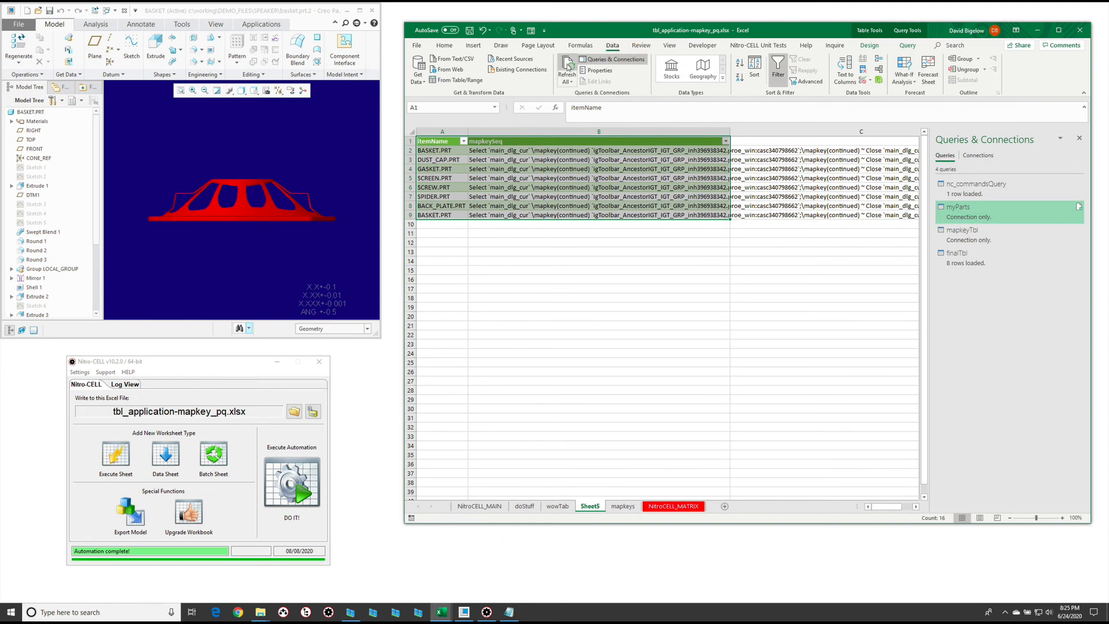
pyautogui.click(567, 67)
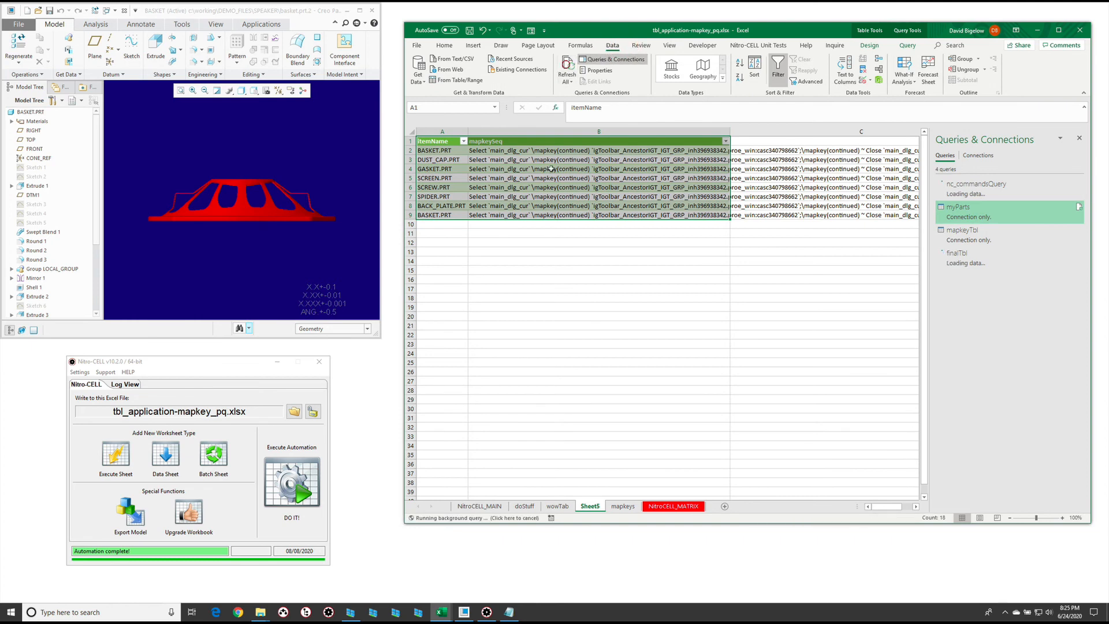
pyautogui.click(483, 280)
pyautogui.click(546, 506)
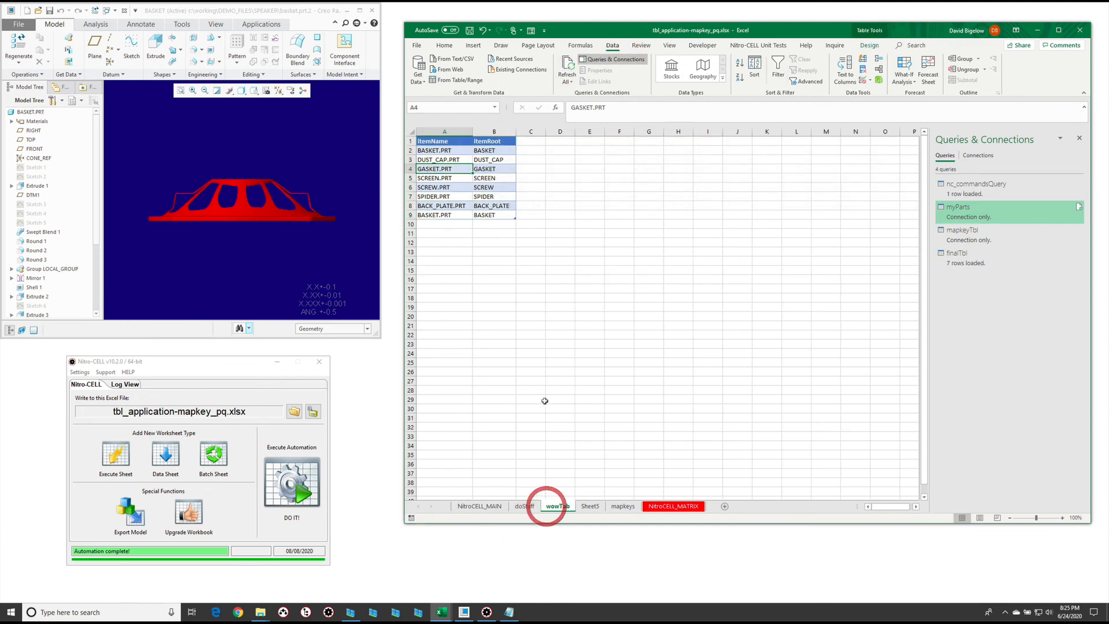
# - Set the LIST_FILES filter in row 11 of the doStuff sheet to *a*.prt
pyautogui.click(524, 506)
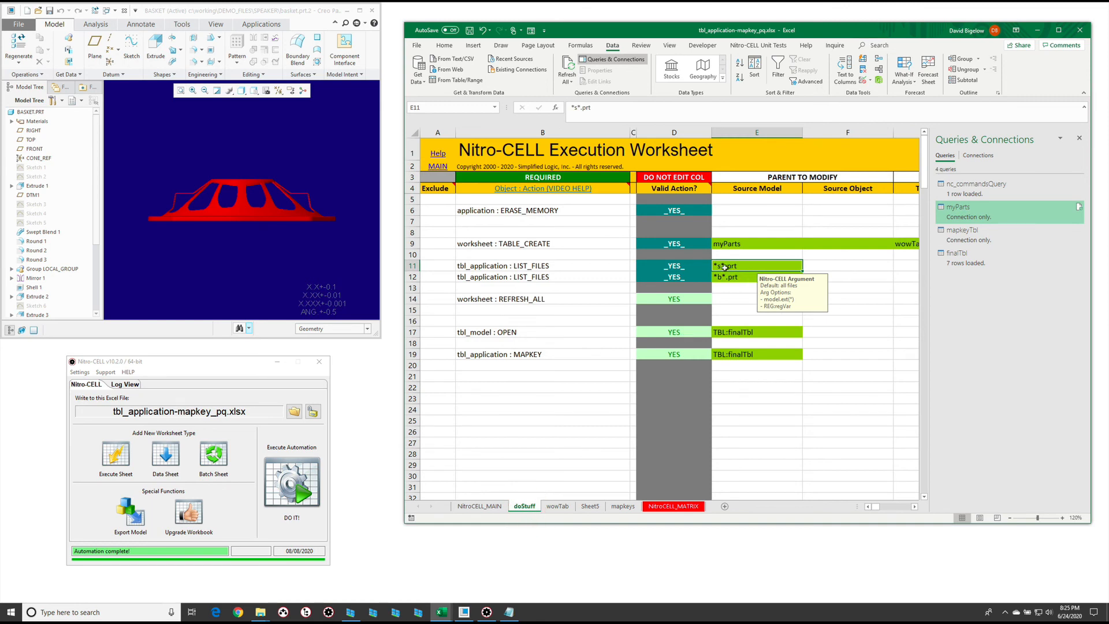
pyautogui.write('*')
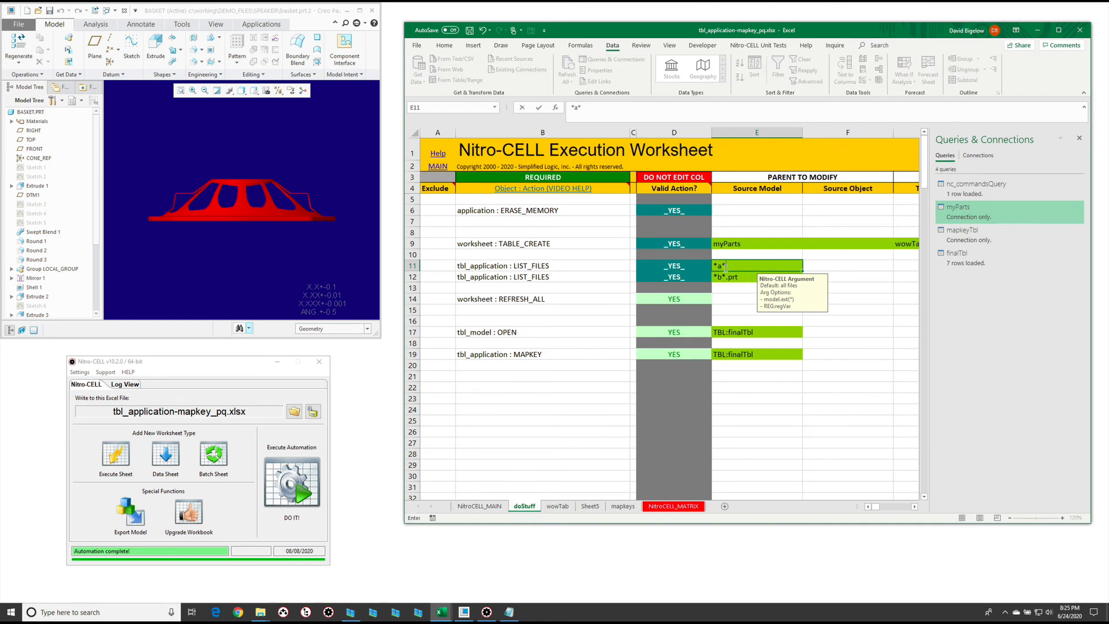
pyautogui.write('a*.prt')
pyautogui.press('Return')
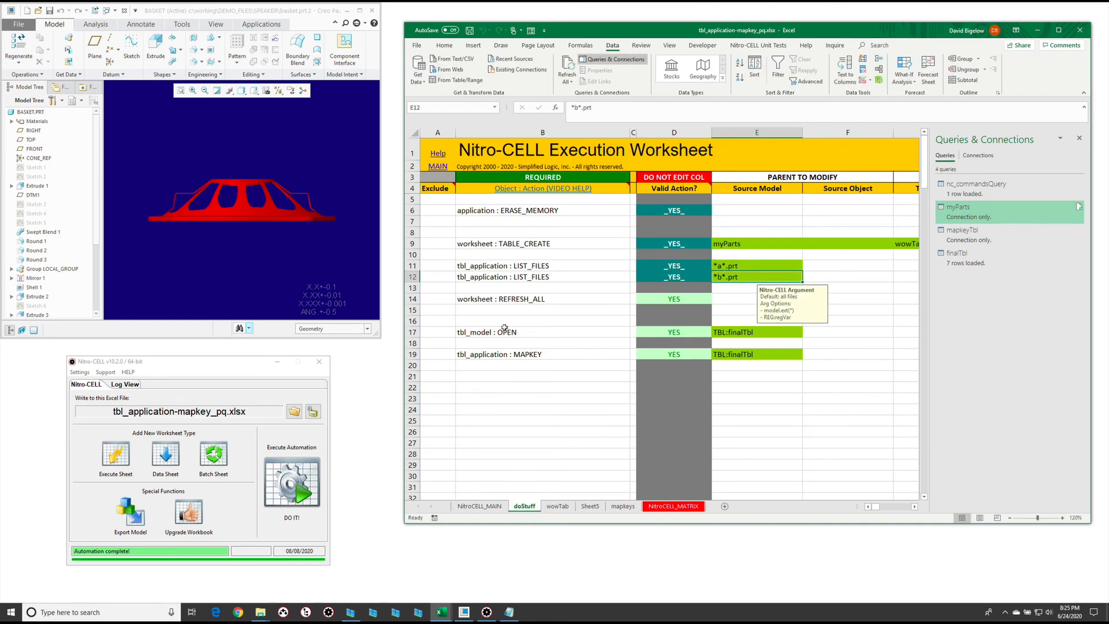
# - Duplicate the LIST_FILES command from row 12 into row 13 and set the copy's filter to *c*.prt
pyautogui.moveTo(407, 276); pyautogui.dragTo(407, 265)
pyautogui.hotkey('ctrl', 'c')
pyautogui.click(412, 287)
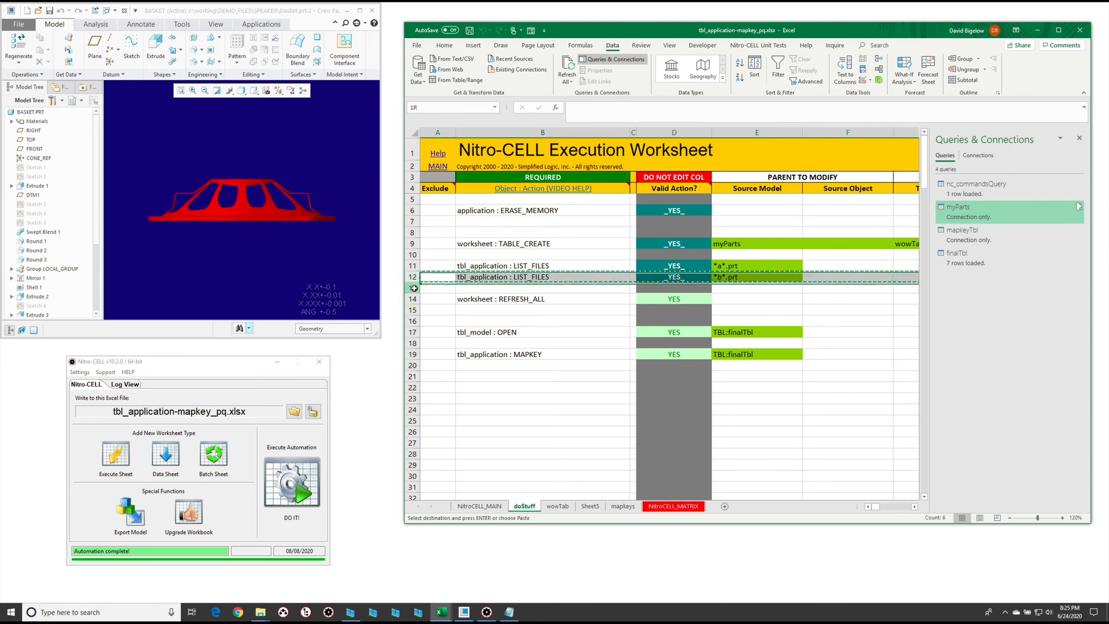
pyautogui.press('Return')
pyautogui.doubleClick(719, 288)
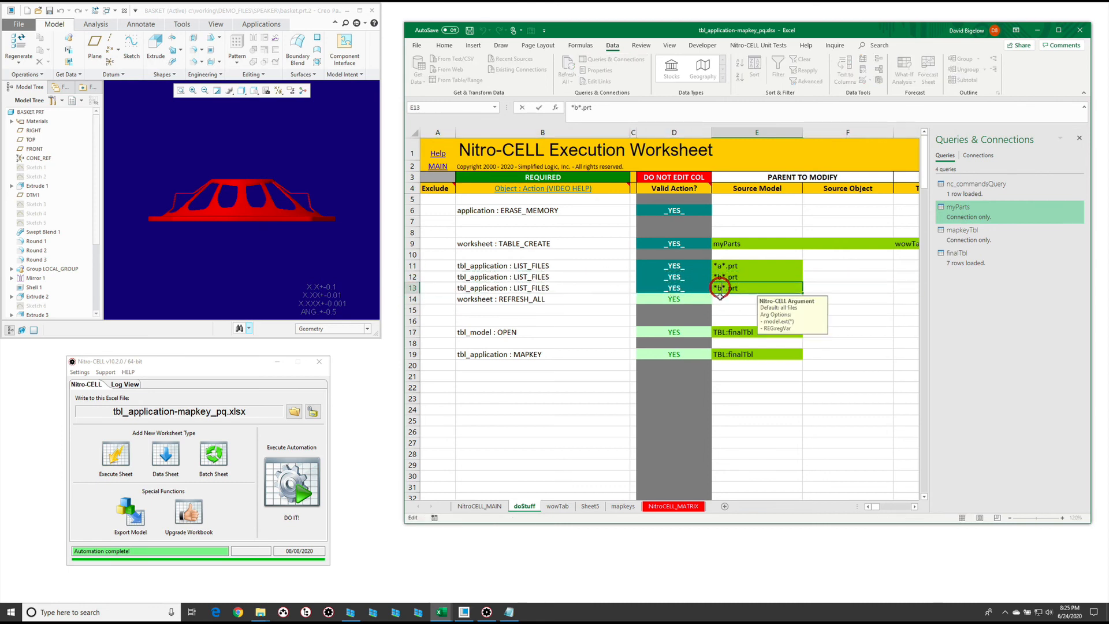
pyautogui.press('BackSpace')
pyautogui.write('c')
pyautogui.press('Return')
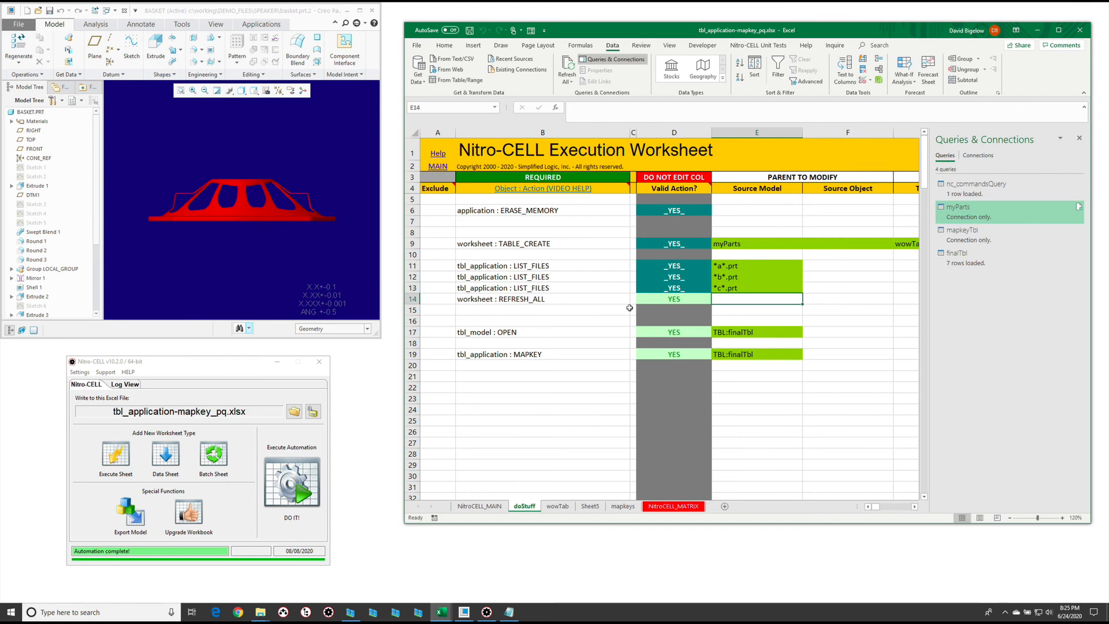
# - Execute the automation with all three file filters, compare the wowTab list with the Sheet5 table, and return to doStuff
pyautogui.click(307, 488)
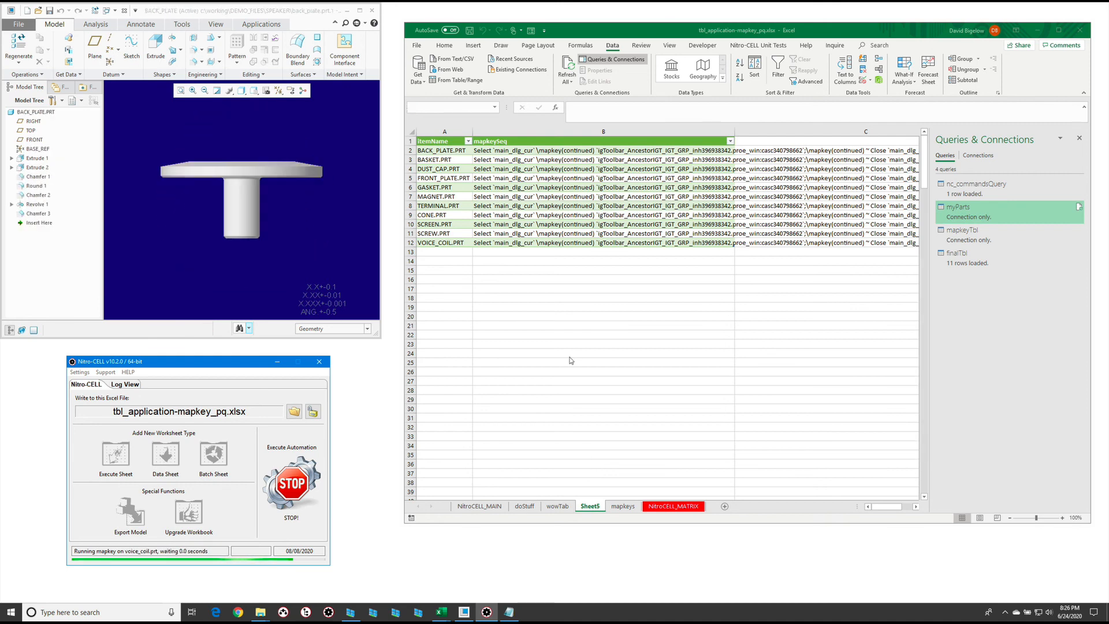
pyautogui.click(557, 506)
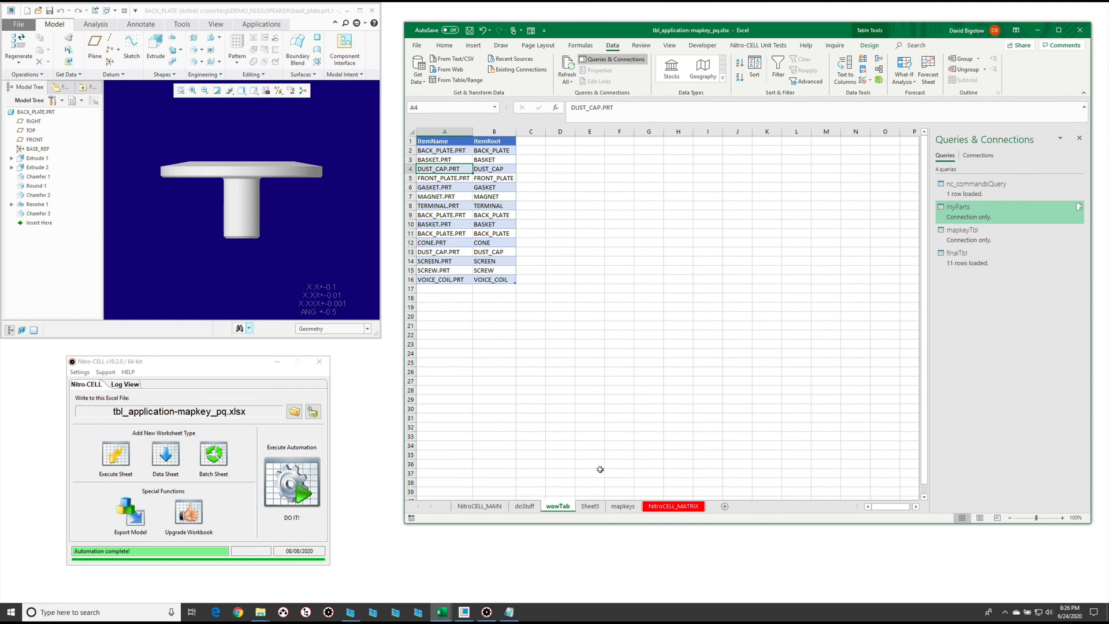
pyautogui.click(595, 507)
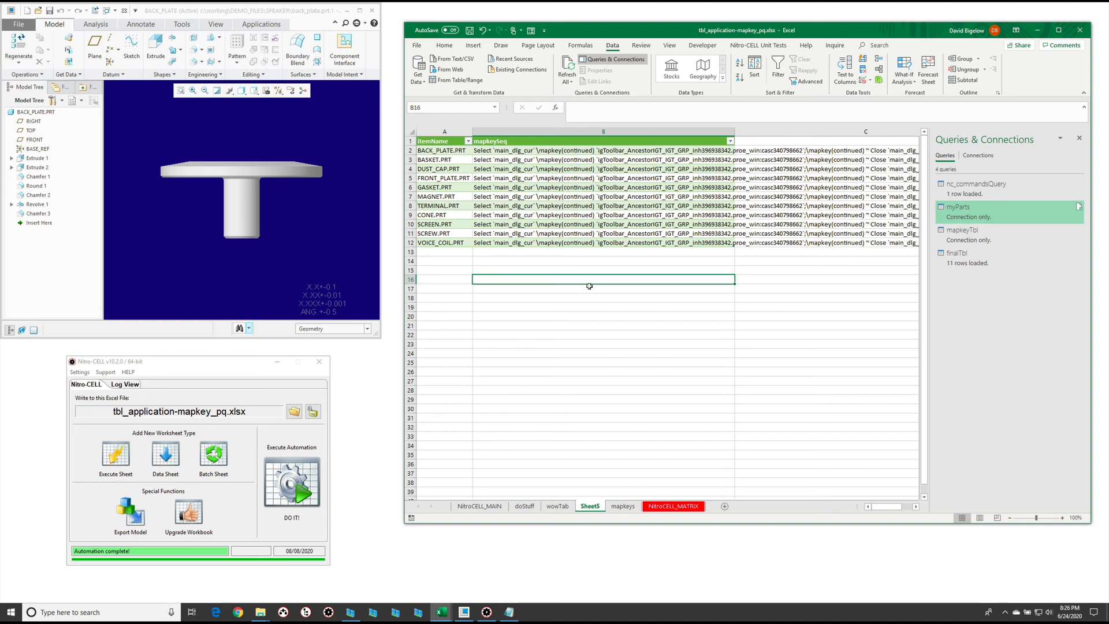
pyautogui.click(524, 506)
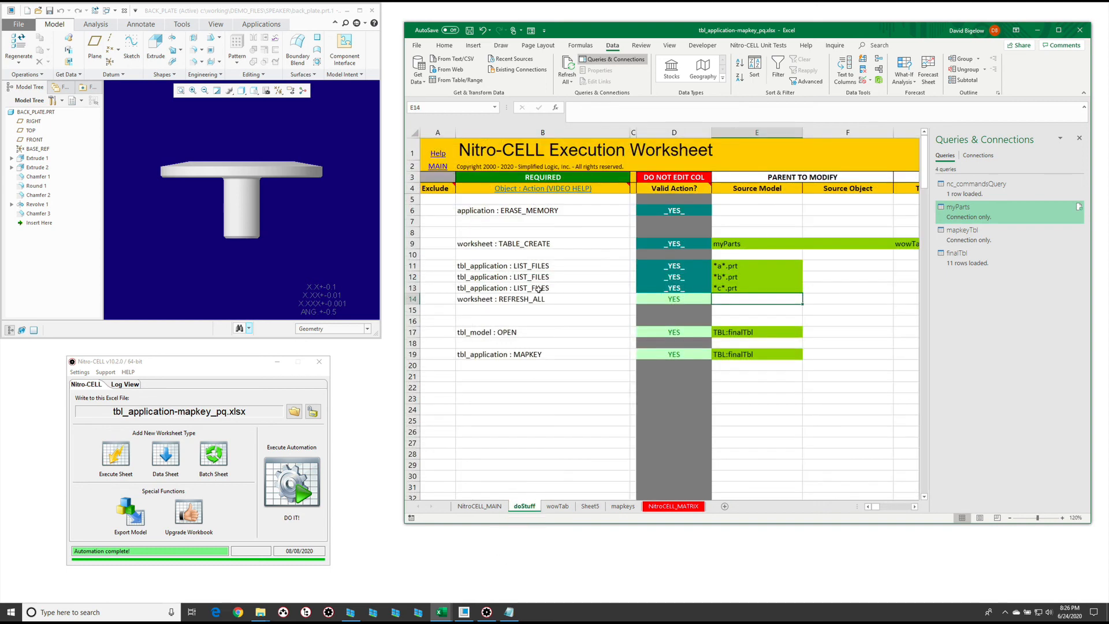